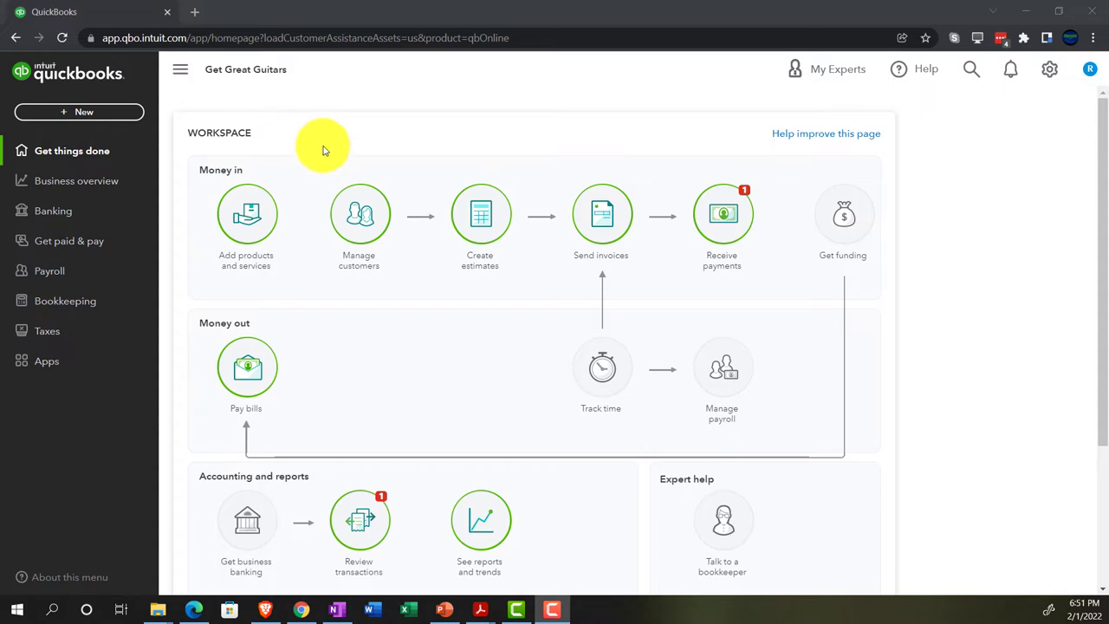
- Check the Get Great Guitars file's current view setting, and compare its home page with the sample company in Edge
key(ctrl+plus)
key(ctrl+plus)
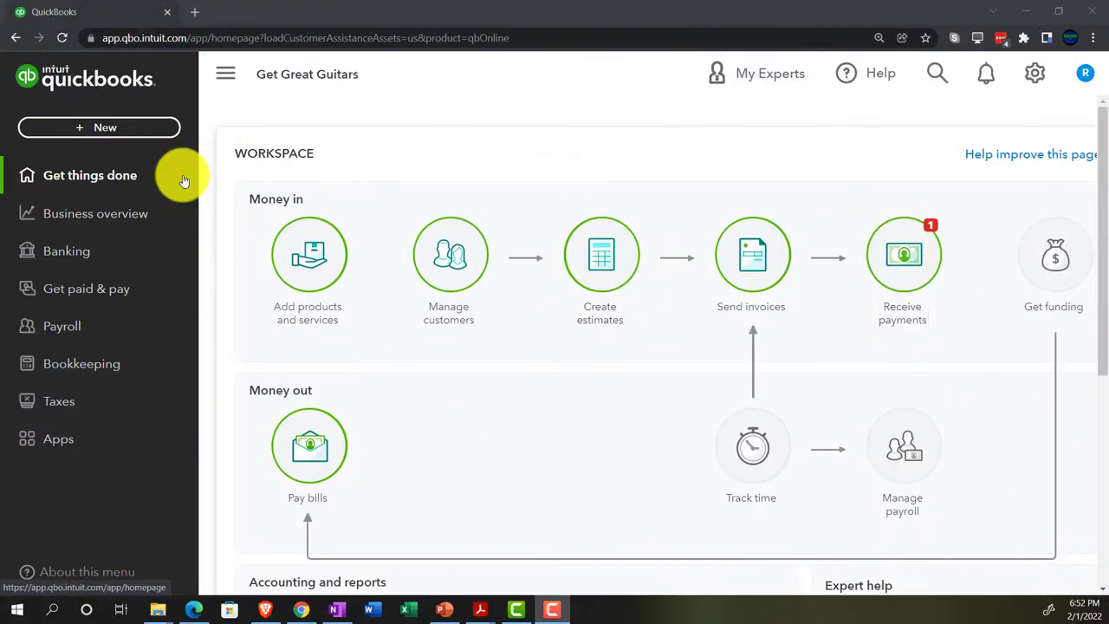
click(1033, 84)
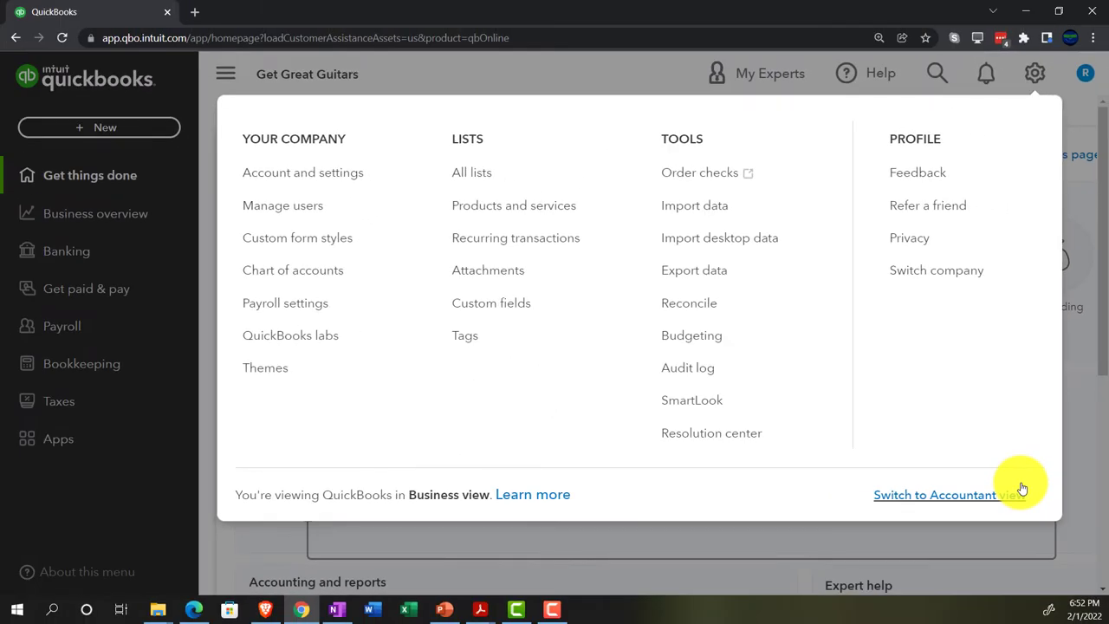
click(1075, 453)
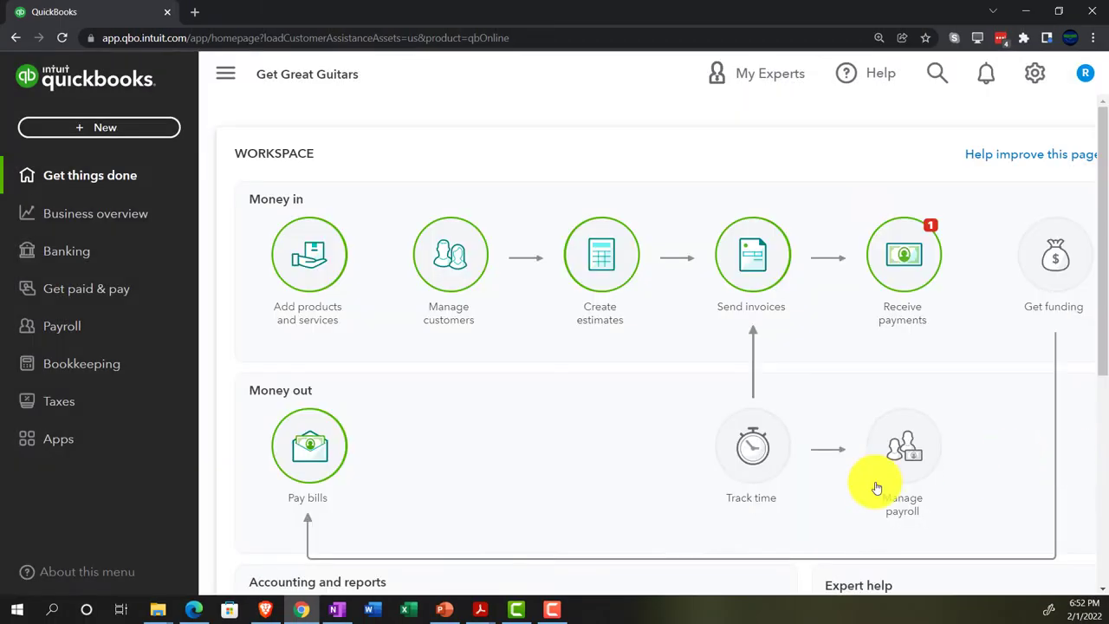
click(189, 610)
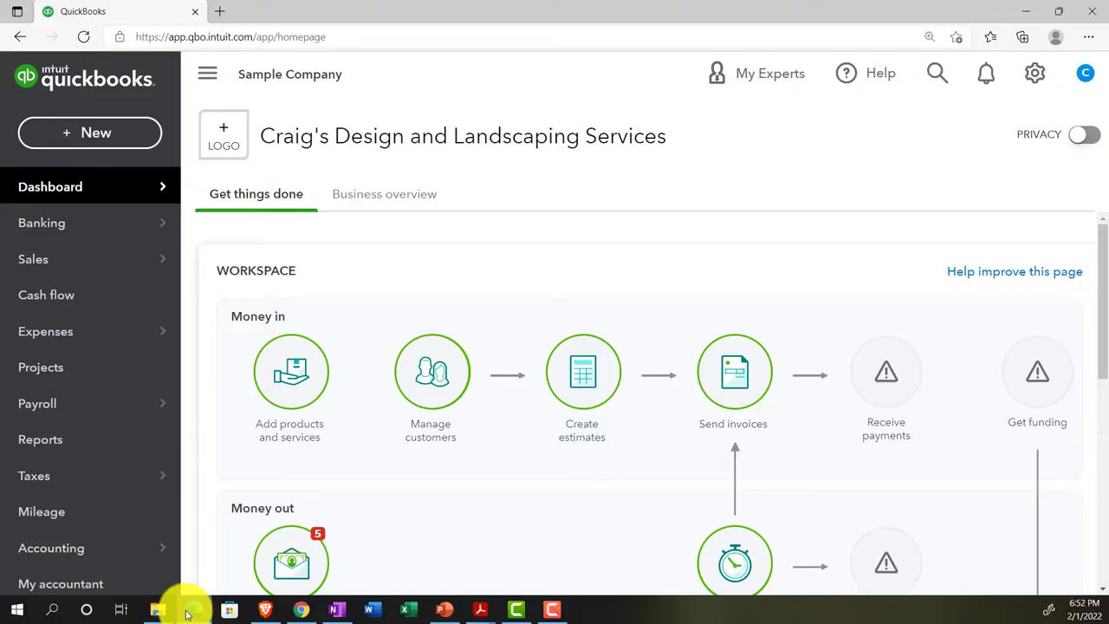
click(189, 610)
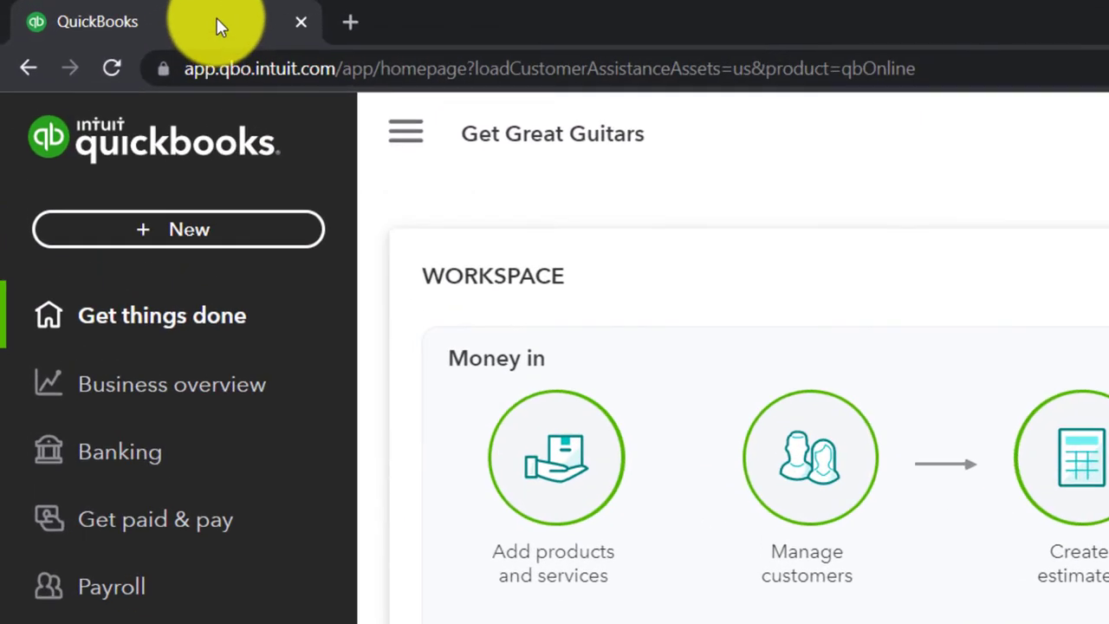
- Duplicate the Get Great Guitars home page browser tab twice
right_click(219, 27)
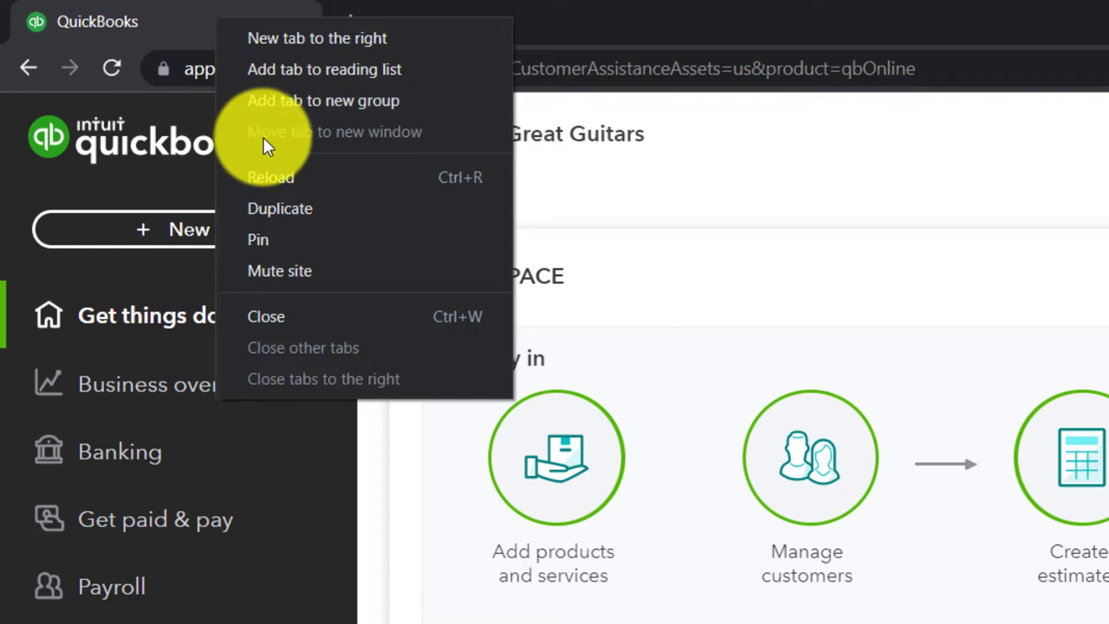
click(281, 208)
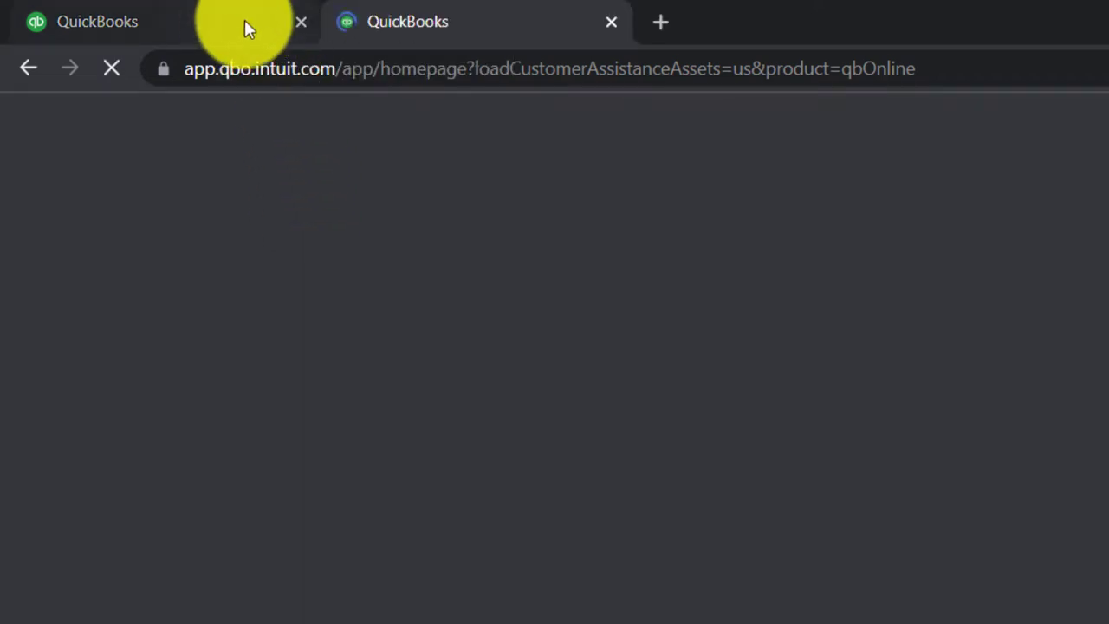
click(234, 15)
right_click(233, 16)
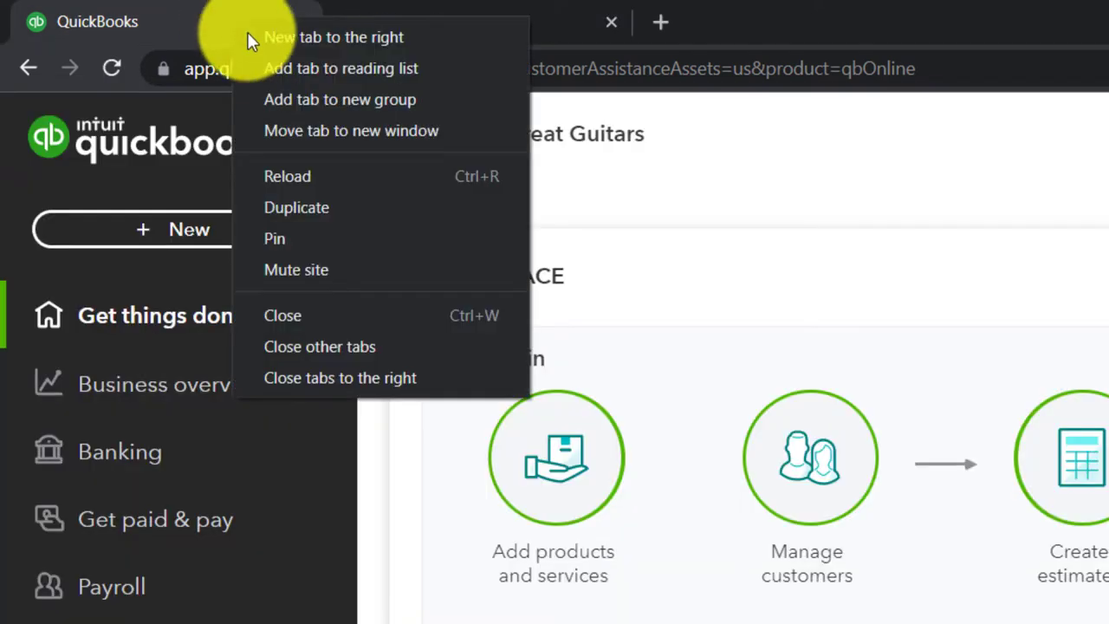
click(298, 208)
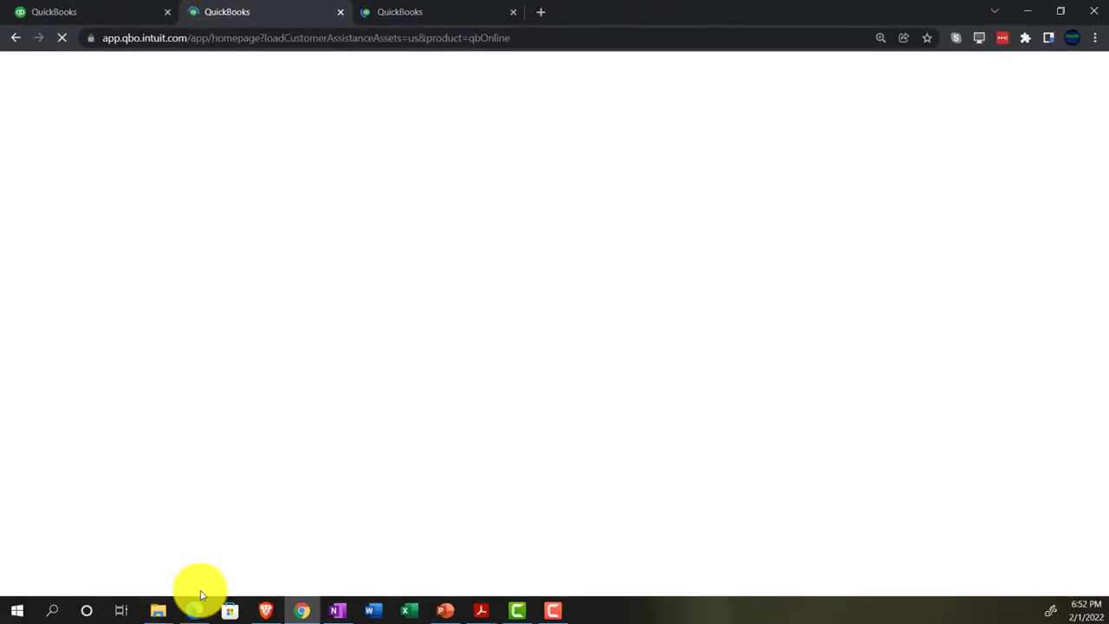
- Locate Reports in the sample company in Edge, and open the Balance Sheet report in the Get Great Guitars duplicate tab in Chrome
click(195, 610)
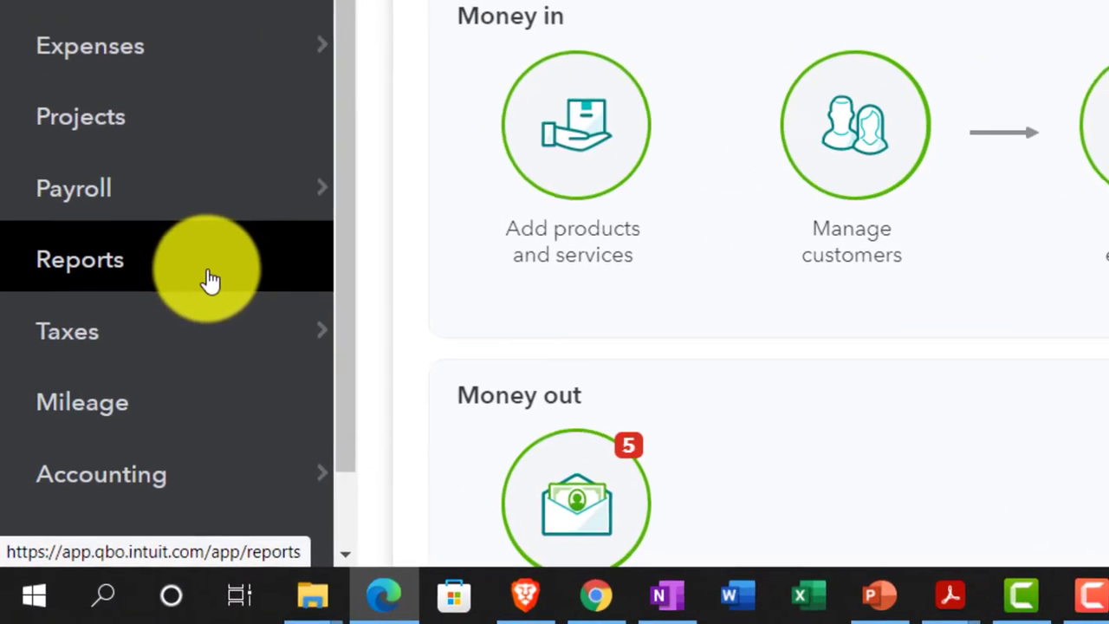
click(411, 596)
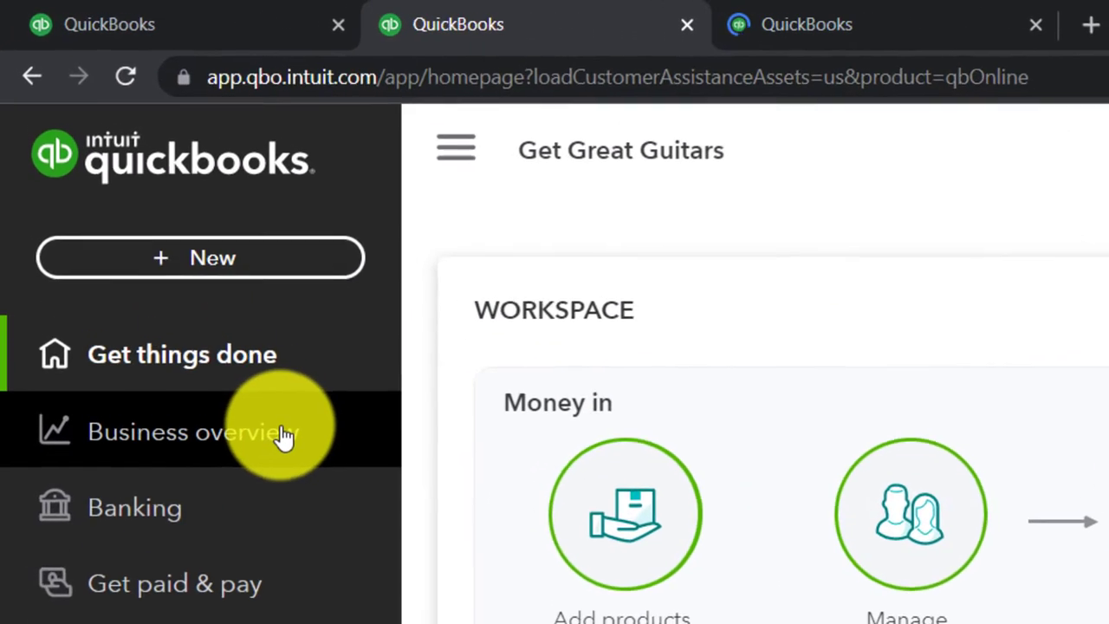
click(284, 438)
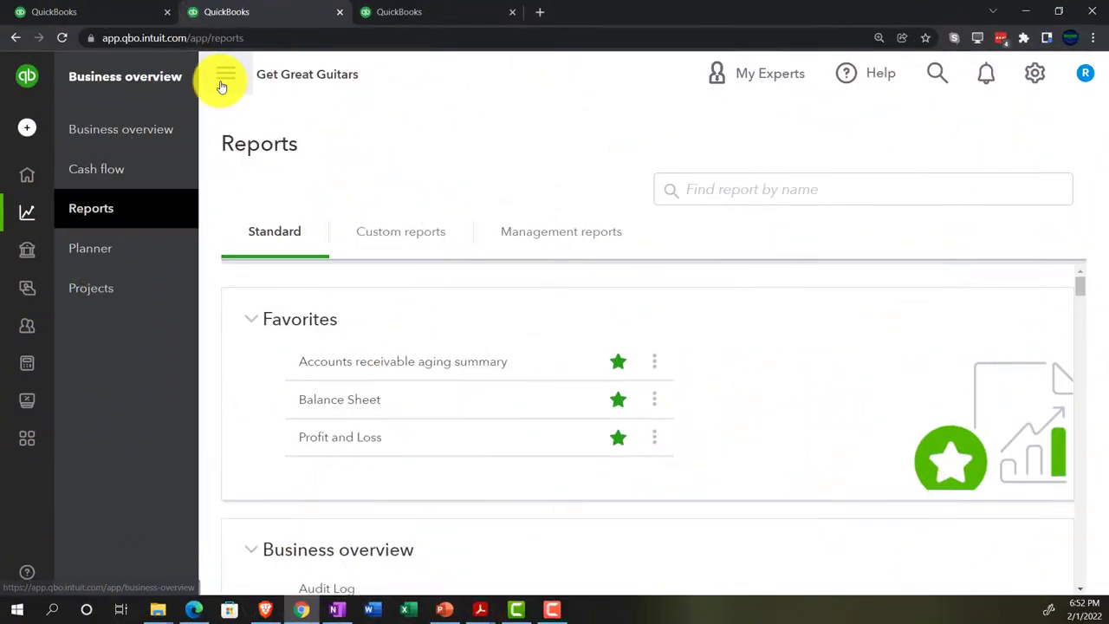
click(221, 77)
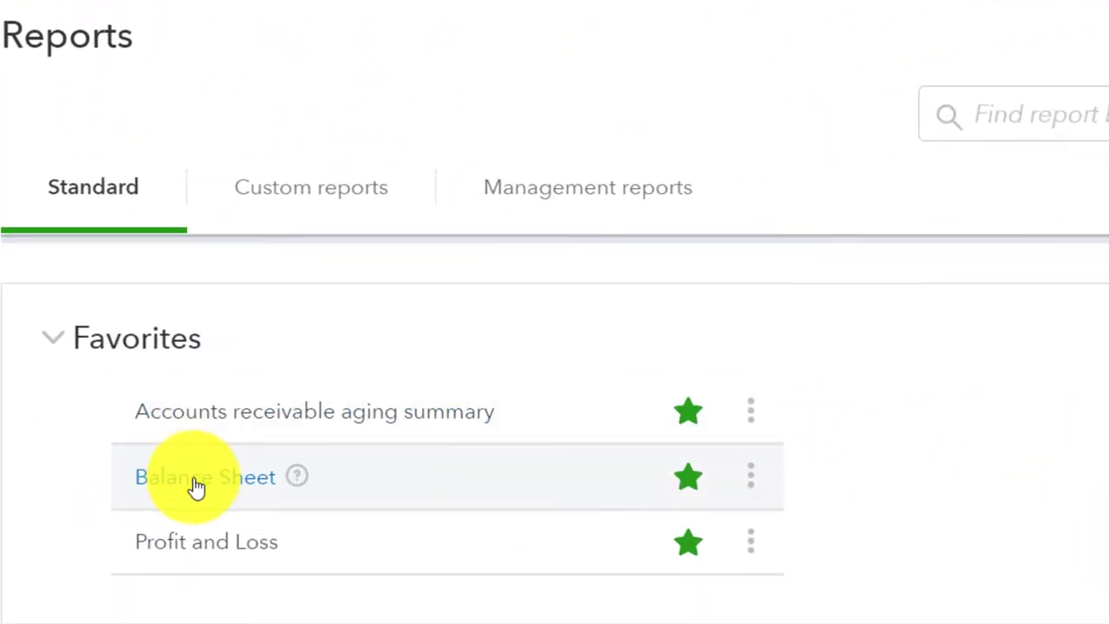
click(197, 485)
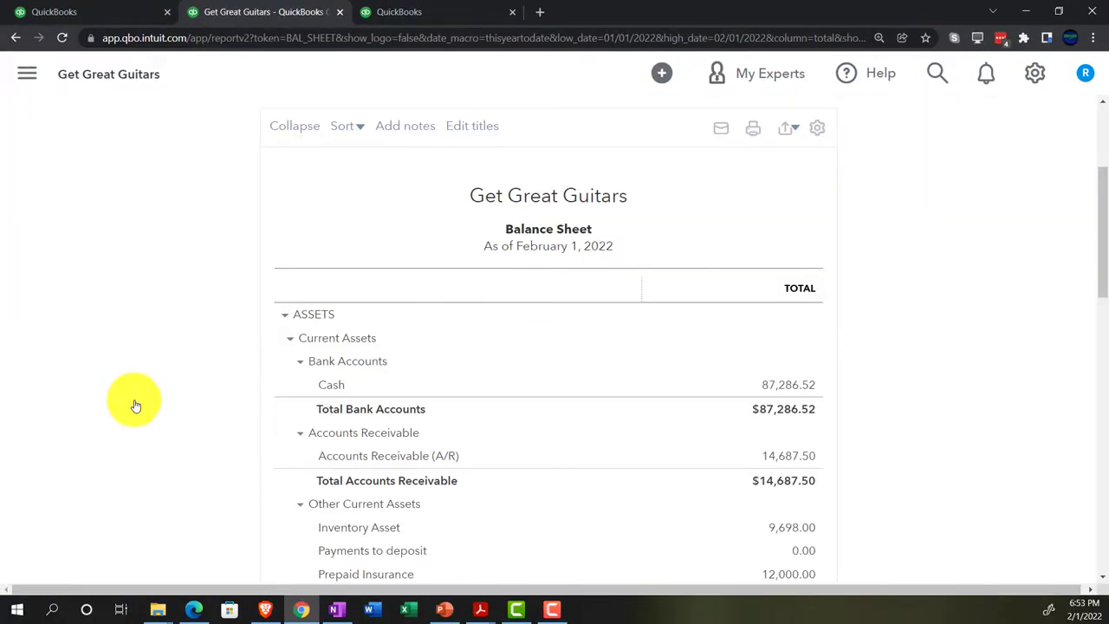
- Run the Balance Sheet report for the period 01/01/2022 to 02/28/2022
scroll(156, 364, up, 3)
drag(295, 217, 224, 212)
text(010122)
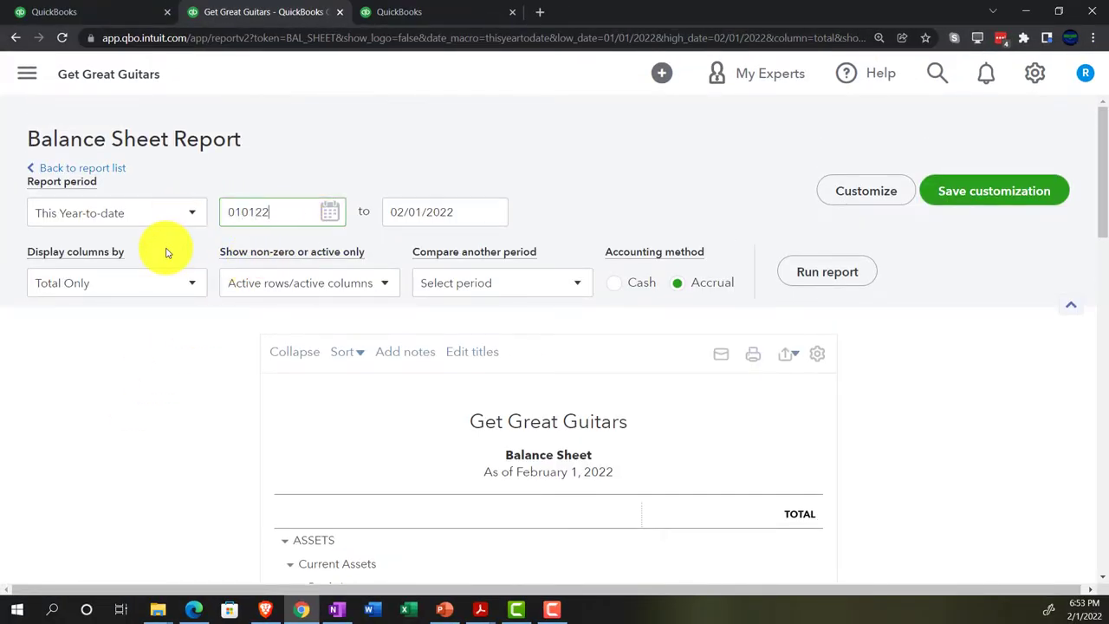
key(Tab)
text(02)
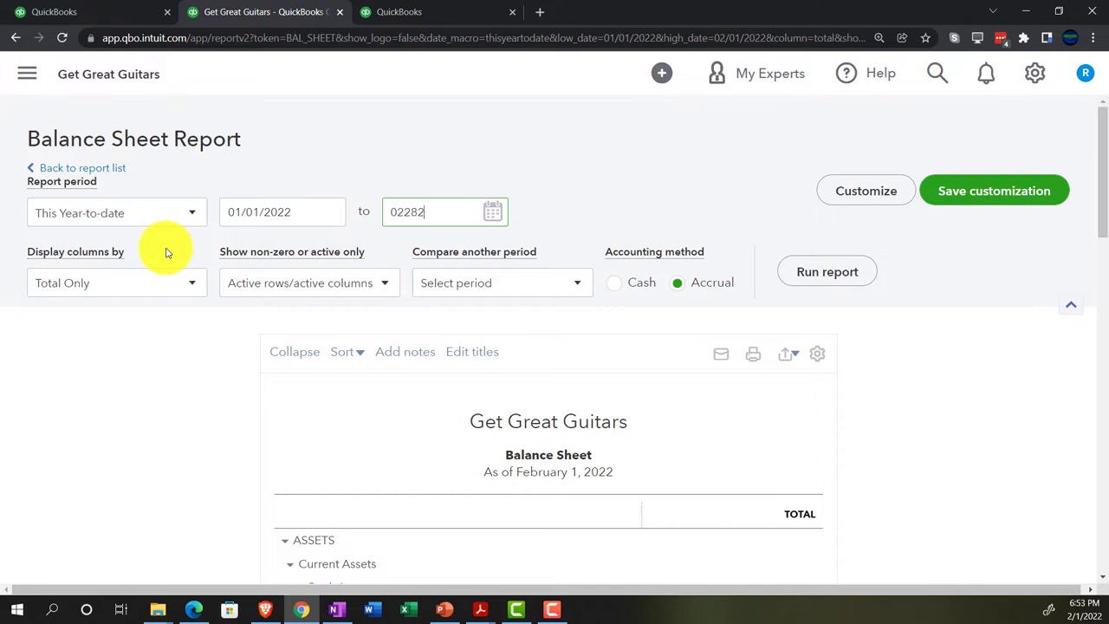
key(Tab)
click(788, 268)
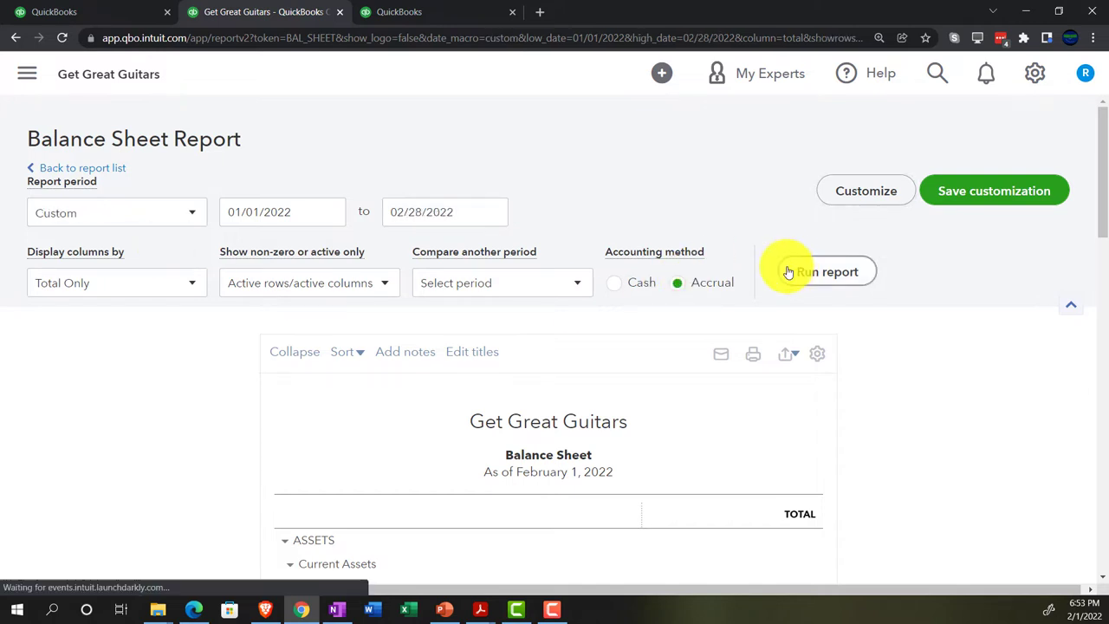
scroll(788, 273, down, 3)
- Open the Profit and Loss report from the favorite reports in the third browser tab
click(441, 17)
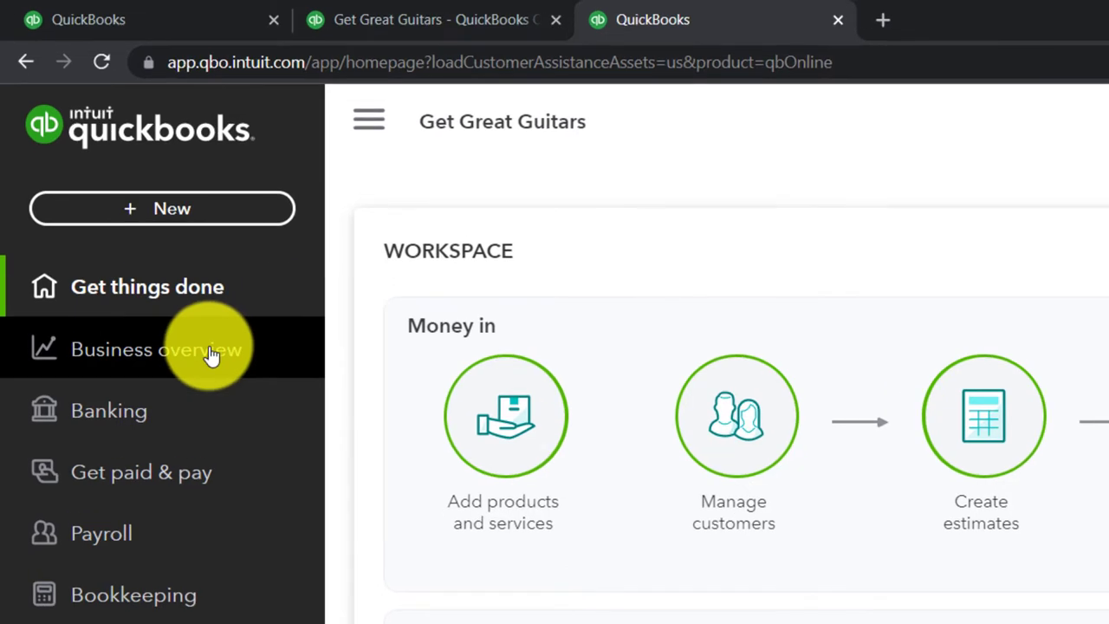
click(211, 354)
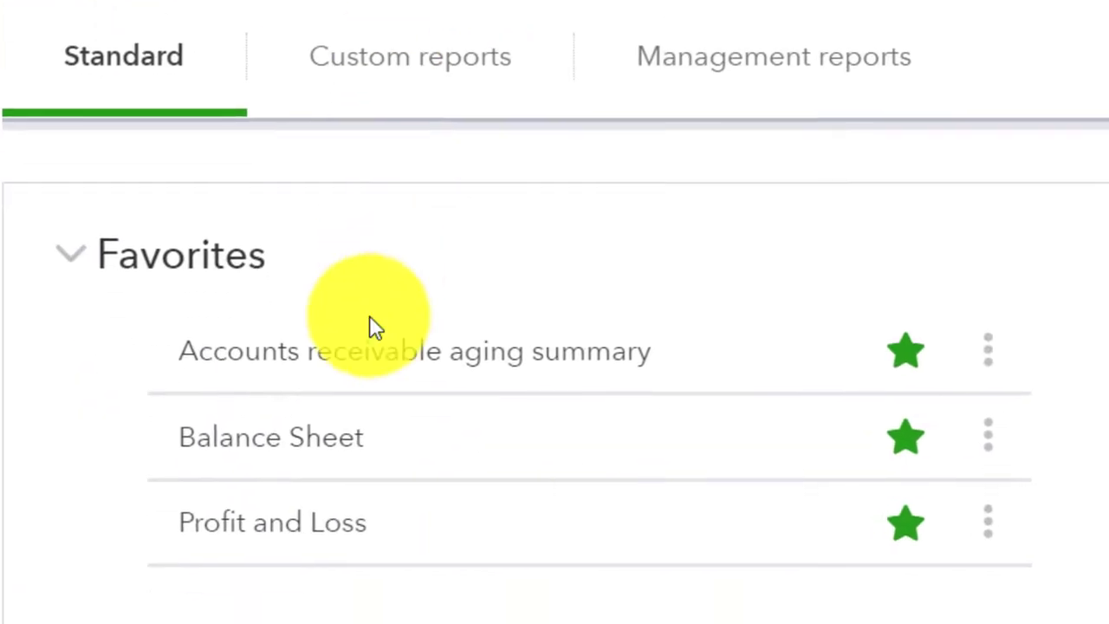
click(299, 524)
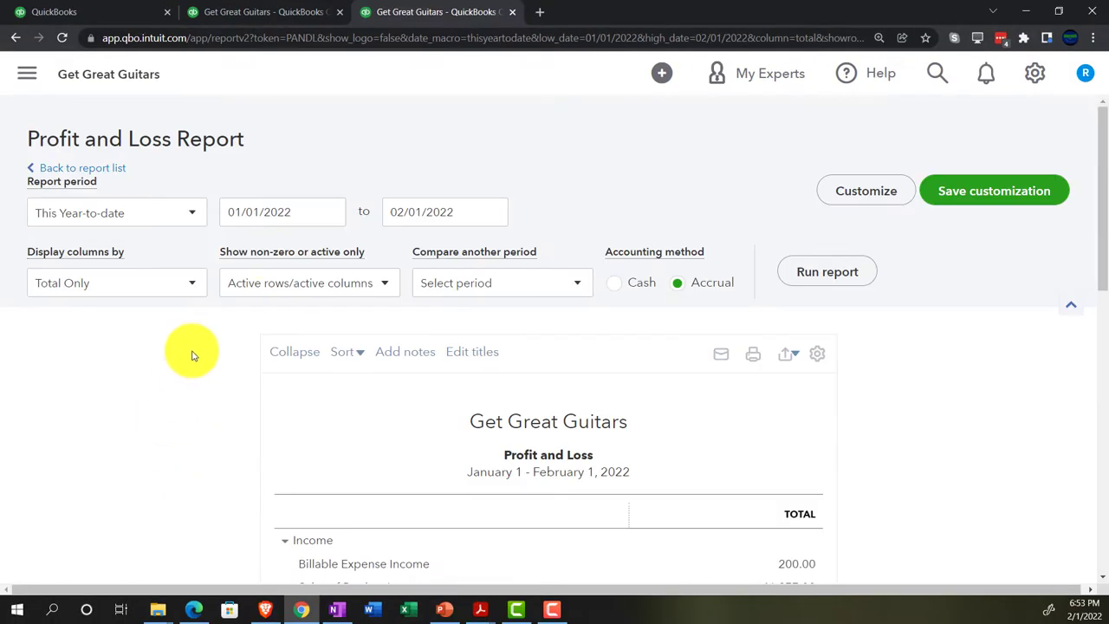
- Set the Profit and Loss report period to 01/01/2022 through 02/28/2022
click(289, 218)
text(0)
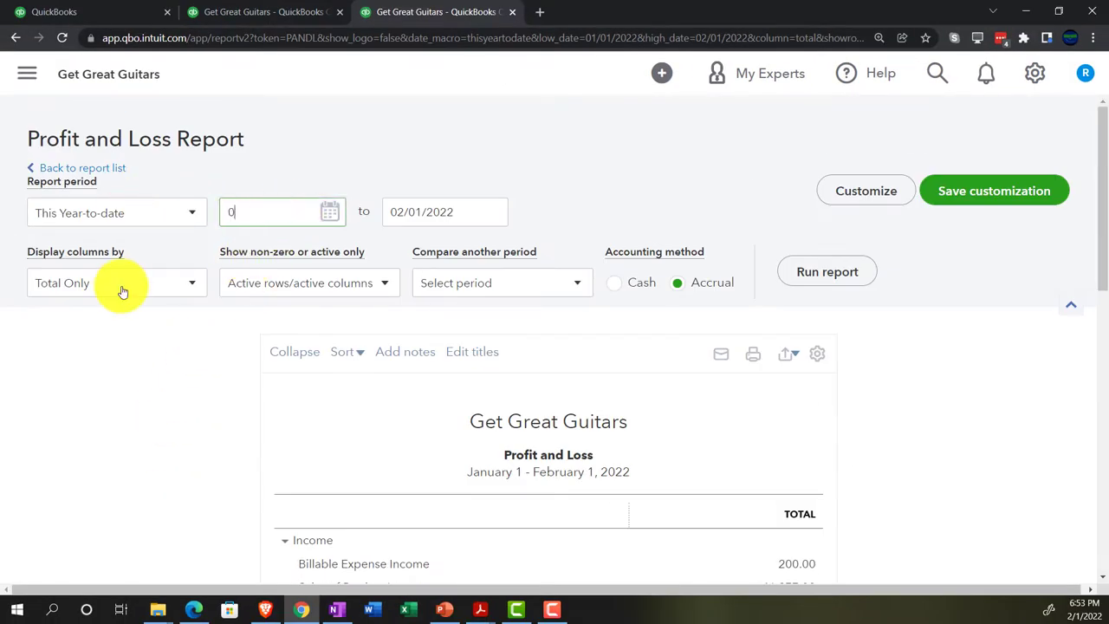
key(Tab)
text(02/)
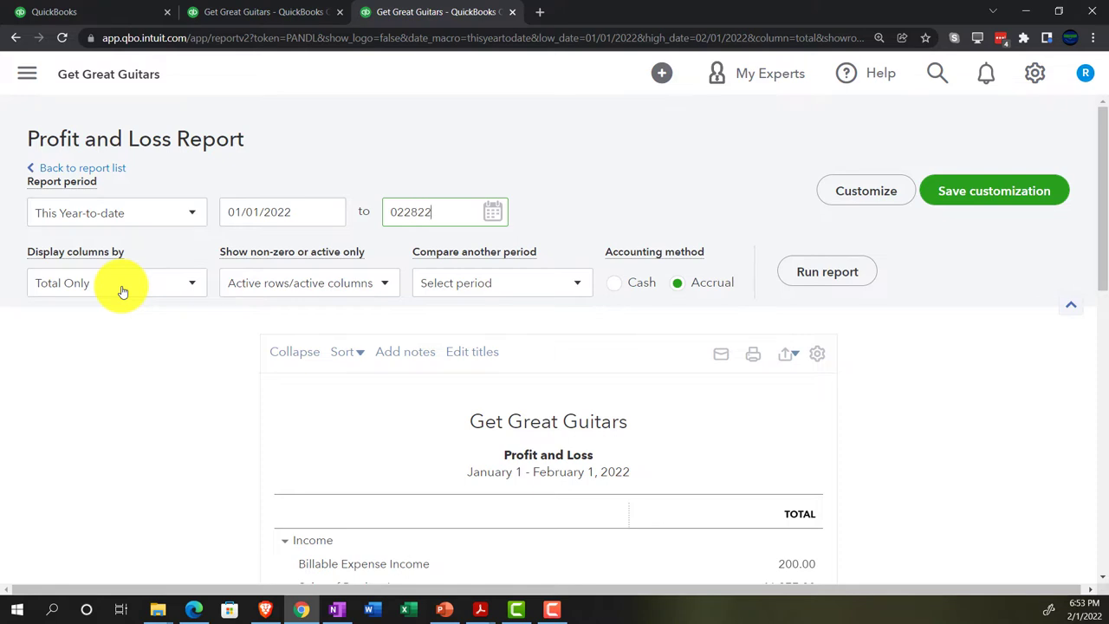
text(28/202)
key(Tab)
- Display the Profit and Loss columns by Months and run the report
click(159, 285)
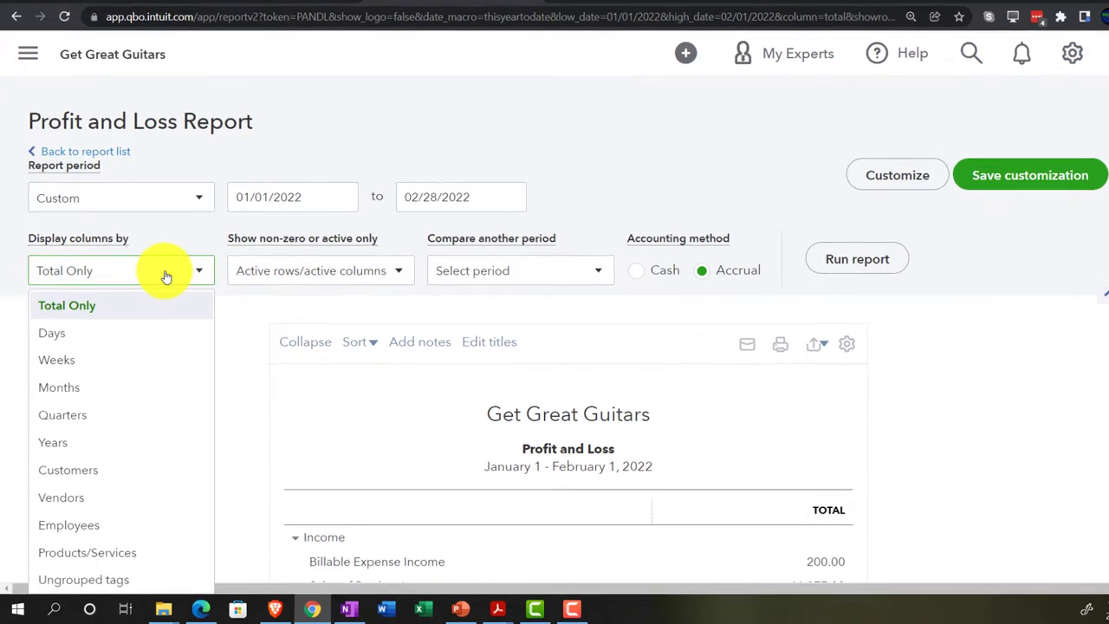
click(128, 387)
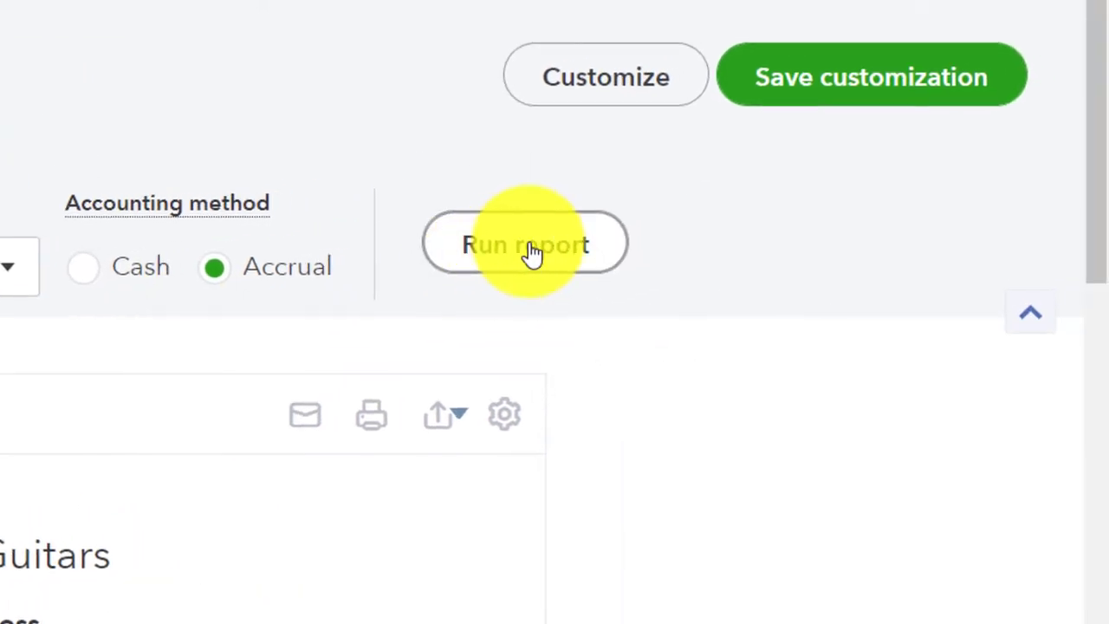
click(531, 251)
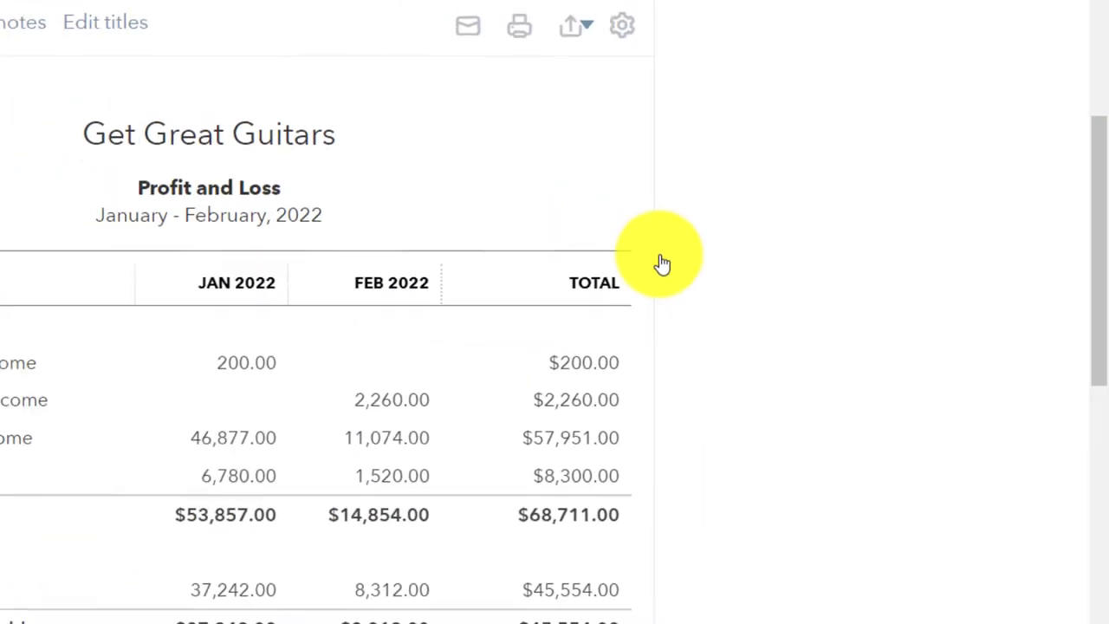
key(ctrl+plus)
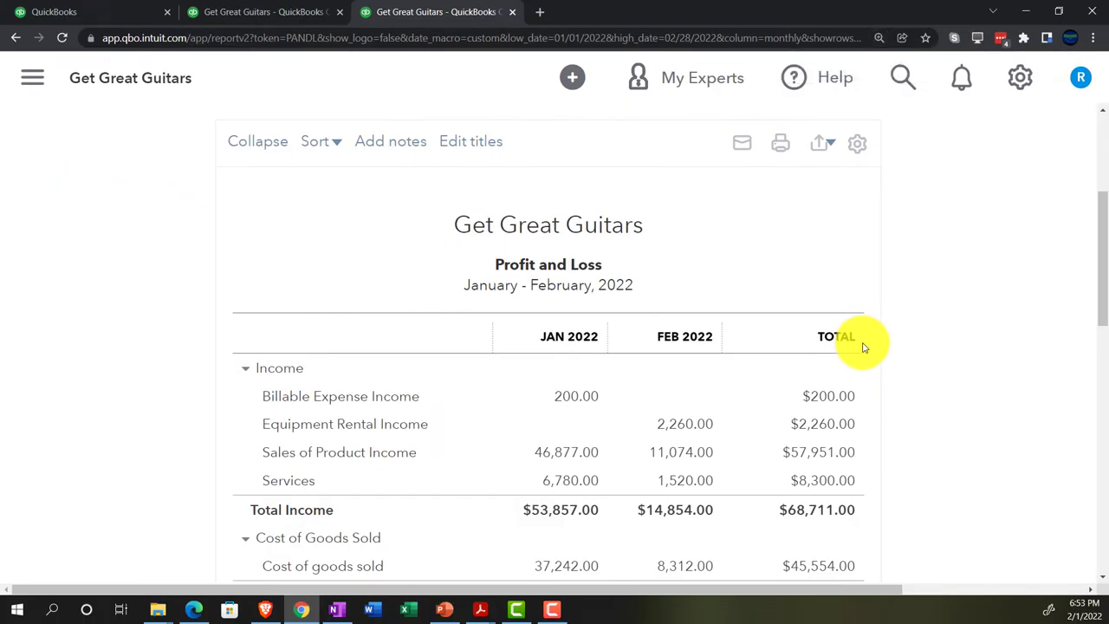
- Return to the Balance Sheet report and examine the cash and other current asset balances
click(292, 11)
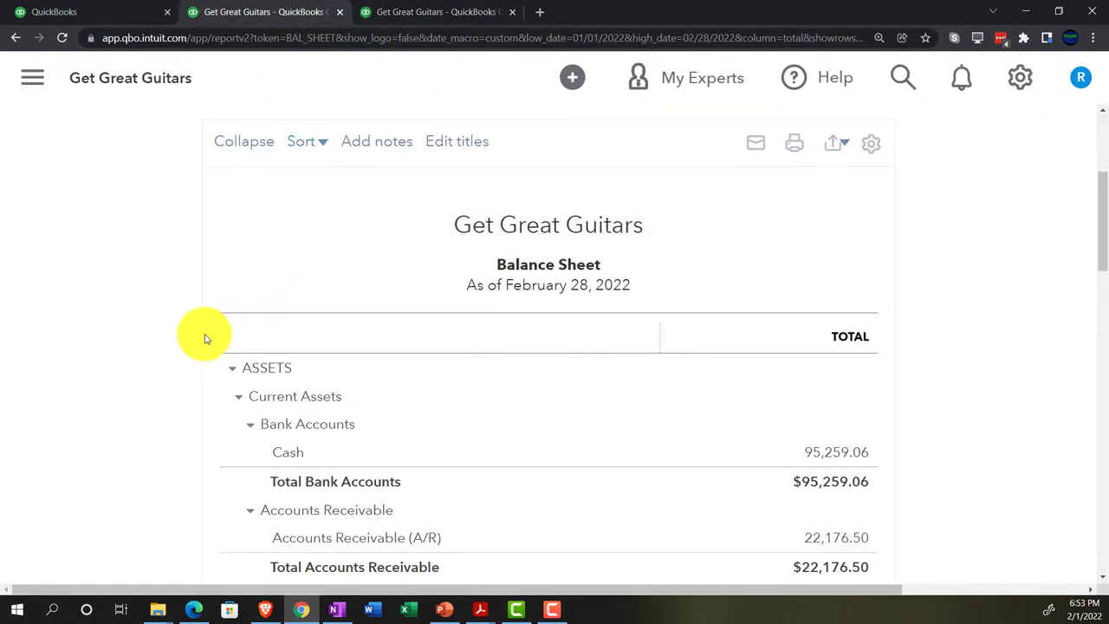
key(ctrl+plus)
key(ctrl+plus)
scroll(180, 340, down, 3)
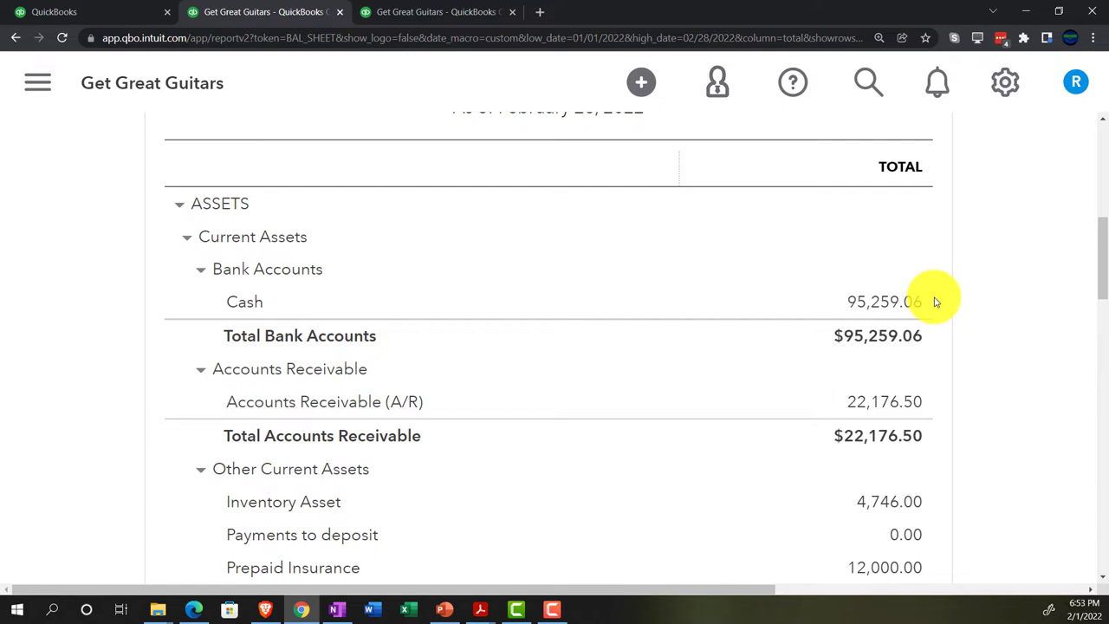
scroll(935, 301, up, 1)
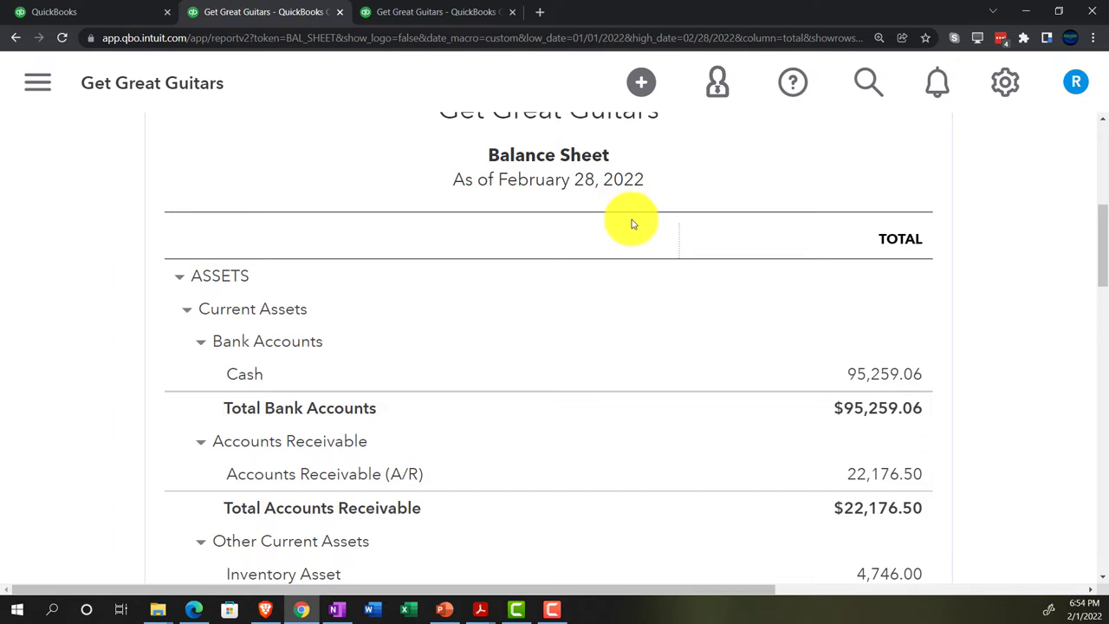
- Open the bookkeeping Reconcile page for Get Great Guitars from the first browser tab
click(126, 16)
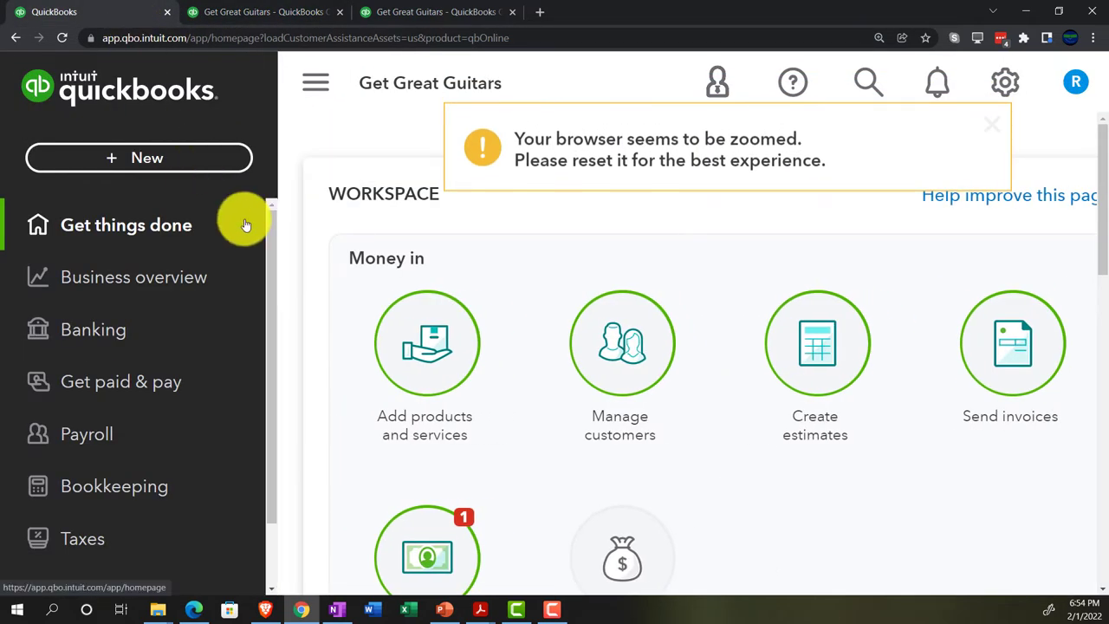
key(ctrl+minus)
key(ctrl+minus)
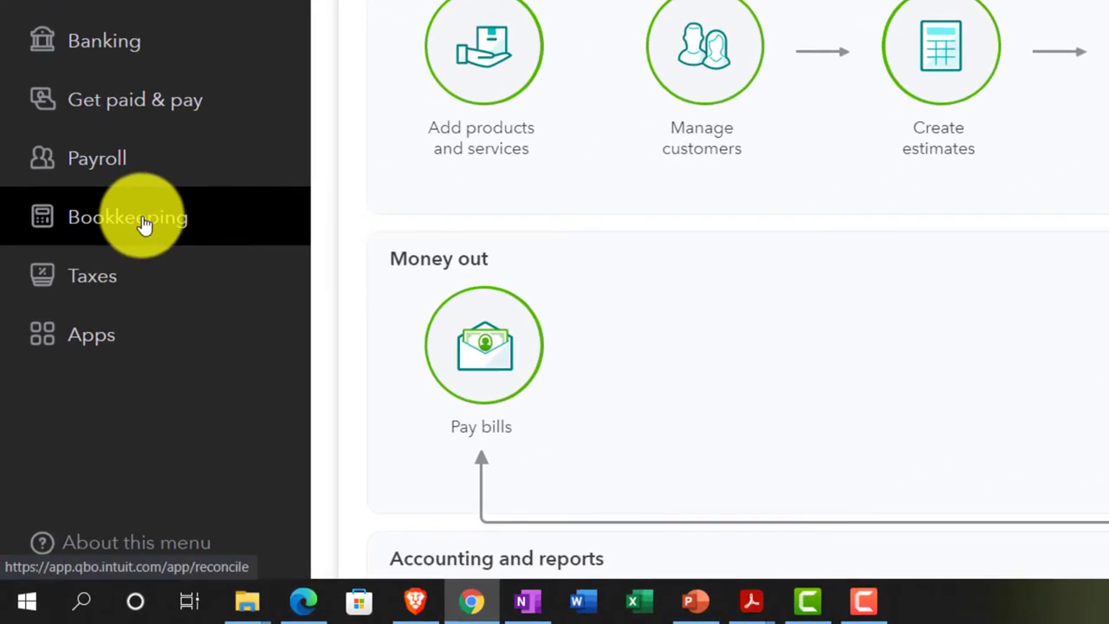
click(143, 223)
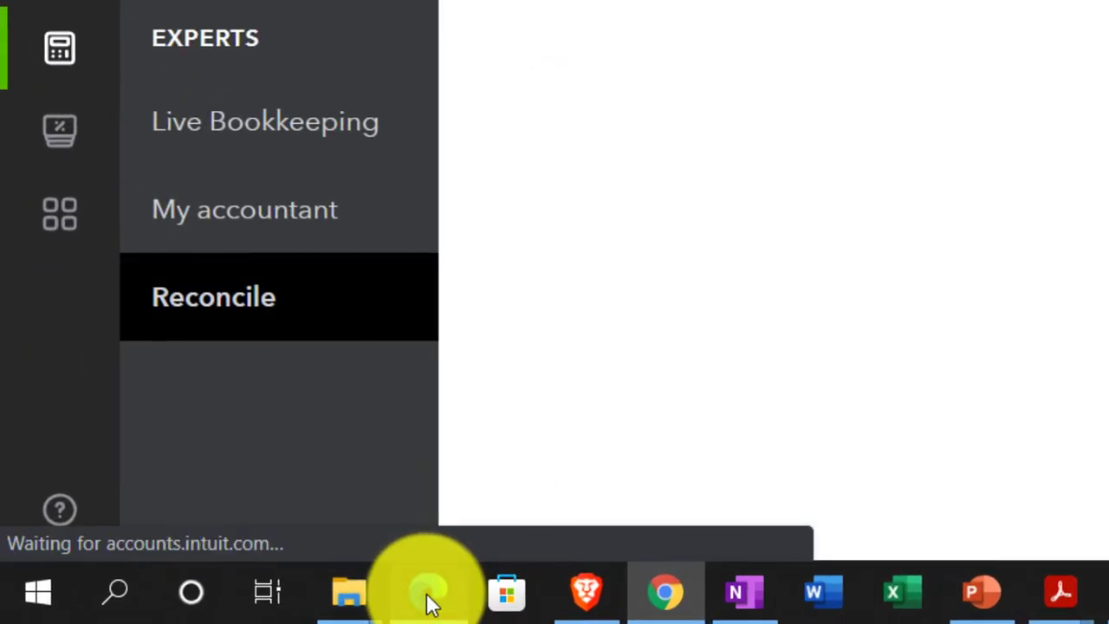
- Switch to the sample company in Edge and open its Accounting section at the chart of accounts
click(426, 592)
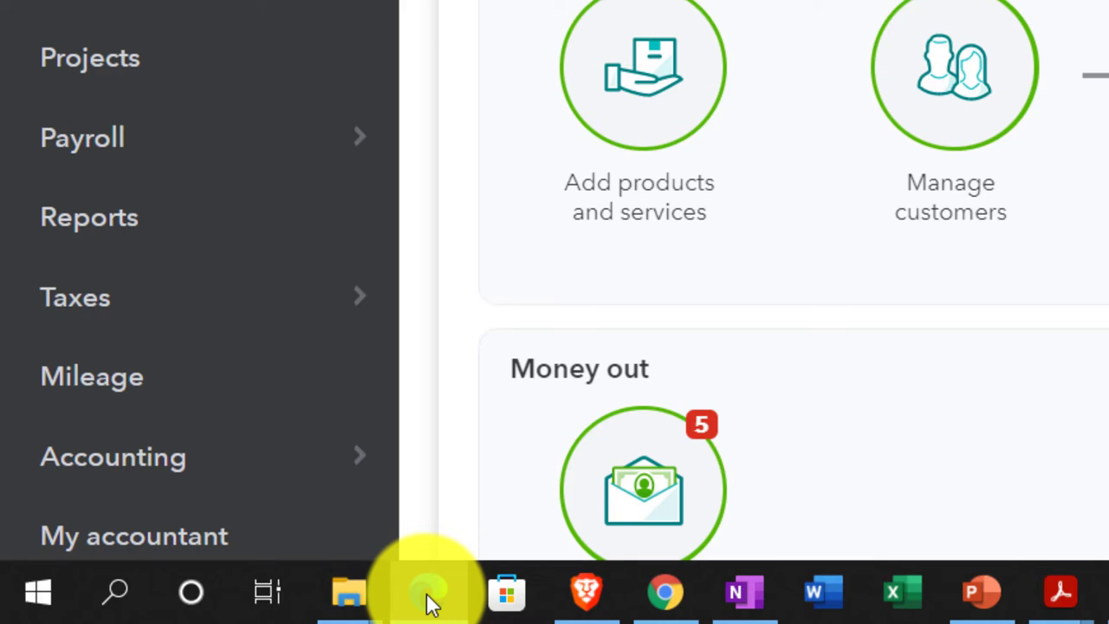
scroll(297, 379, down, 1)
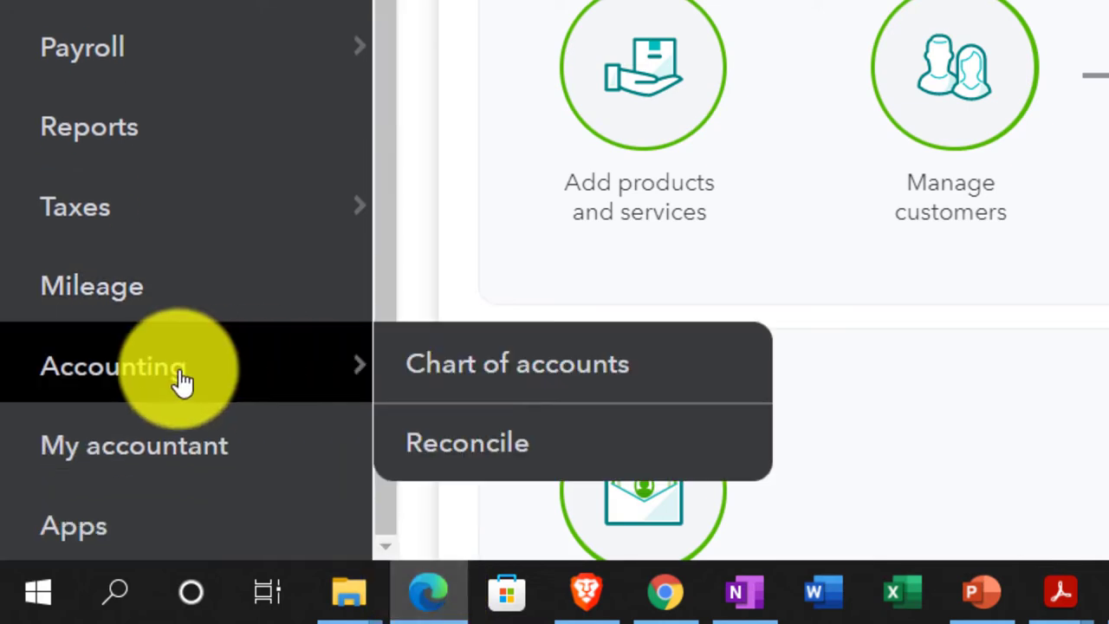
click(194, 333)
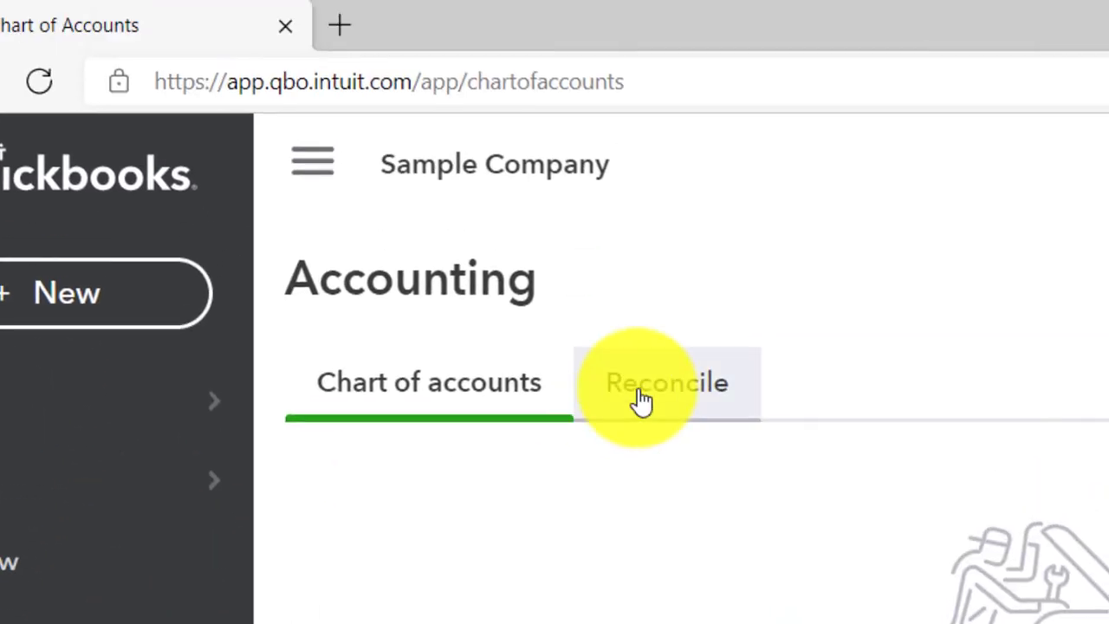
- Open Reconcile in the sample company, return to Get Great Guitars and resume reconciling the Cash account
click(641, 400)
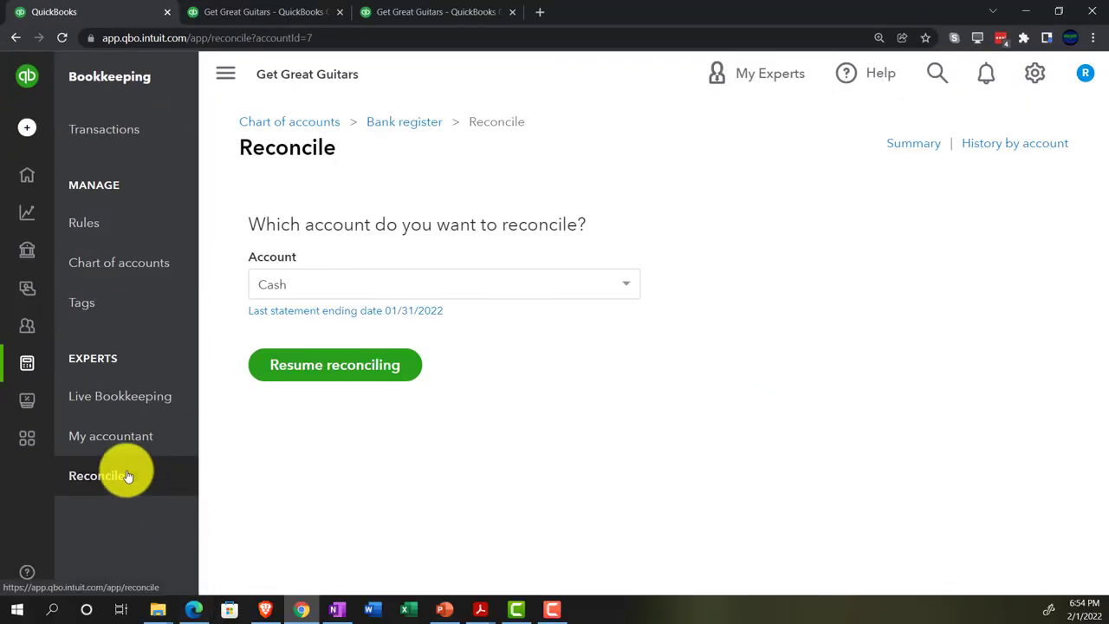
click(225, 74)
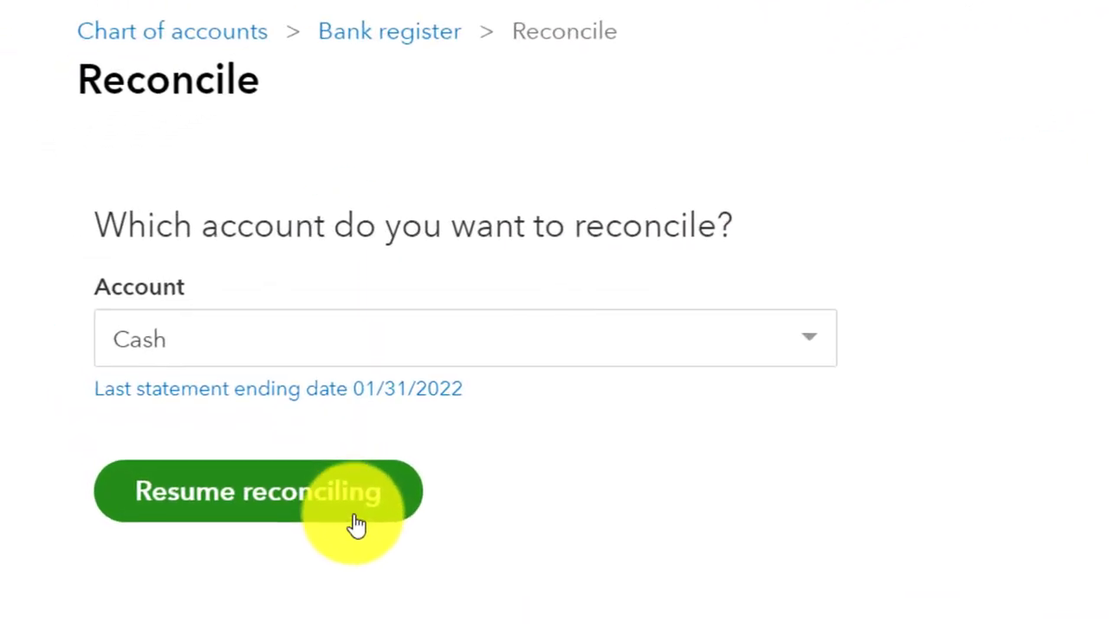
click(352, 515)
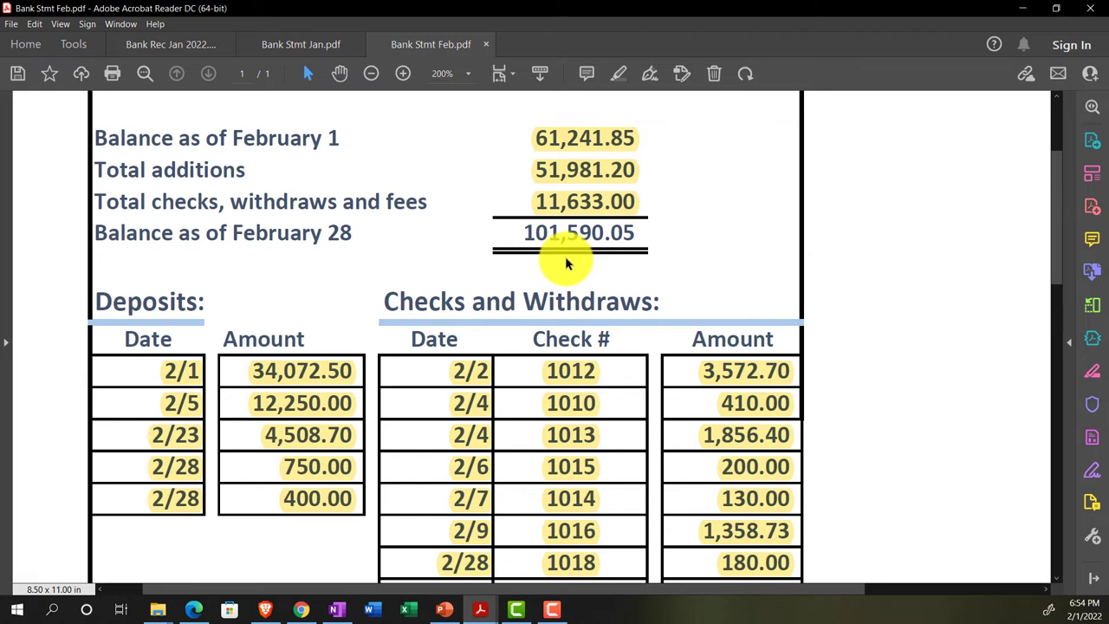
- Compare the balances, additions and withdrawals on the February bank statement PDF with the Cash reconciliation summary in QuickBooks
click(301, 609)
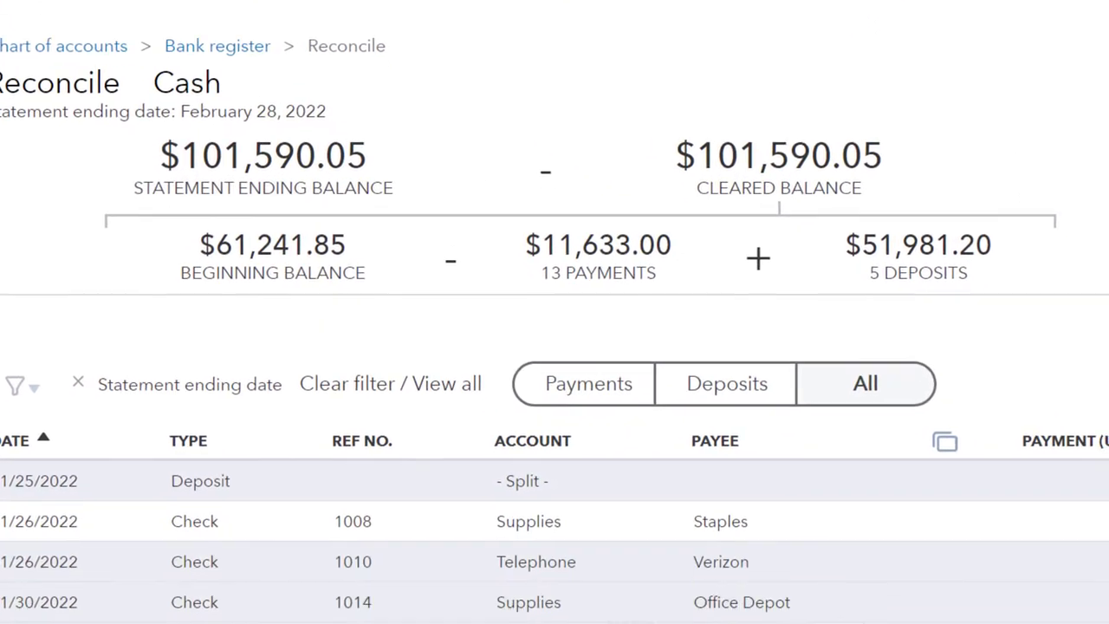
mouse_move(612, 604)
click(806, 511)
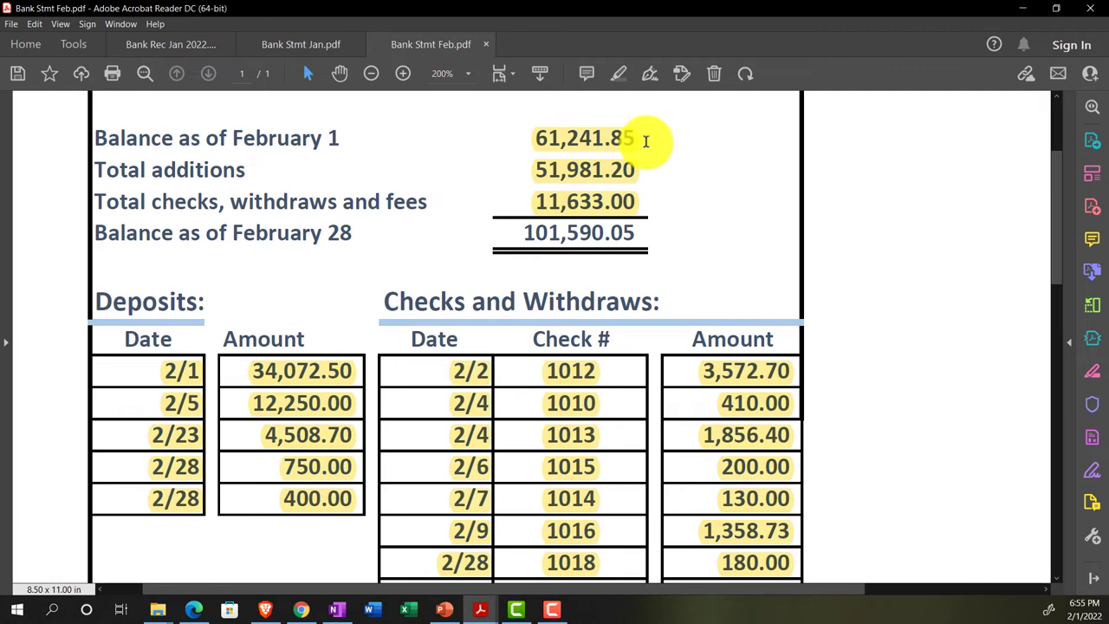
click(1023, 8)
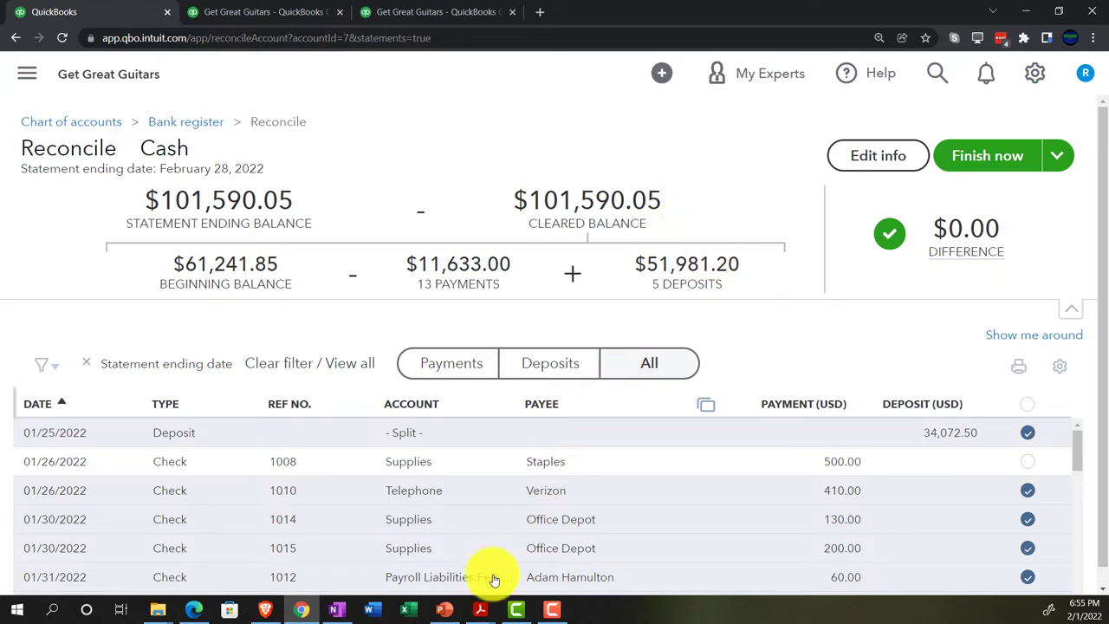
click(485, 610)
click(616, 525)
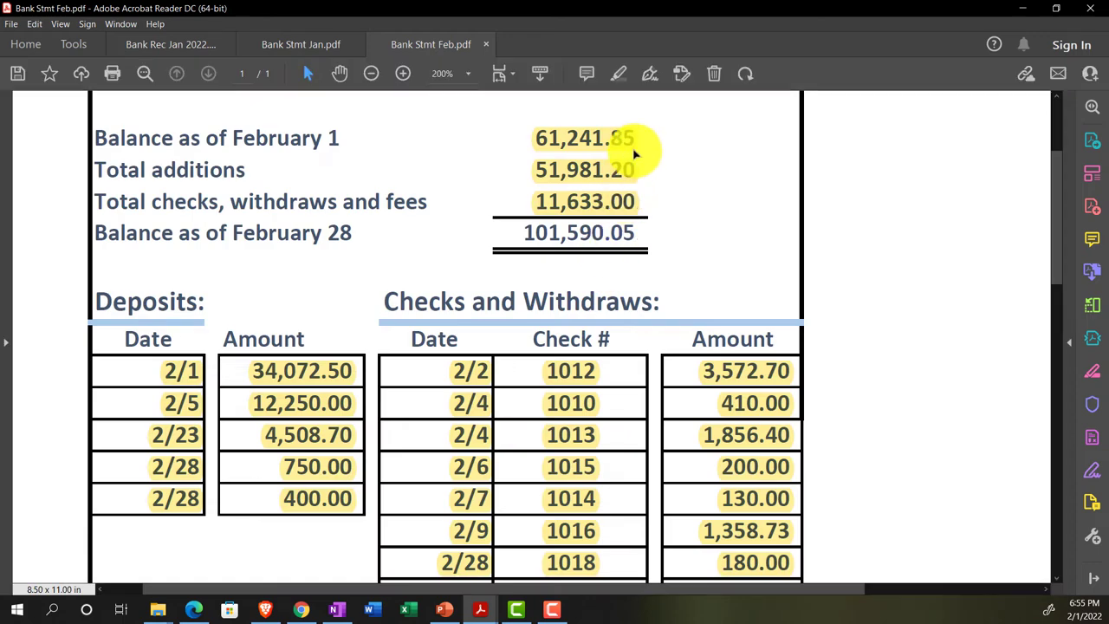
click(1022, 10)
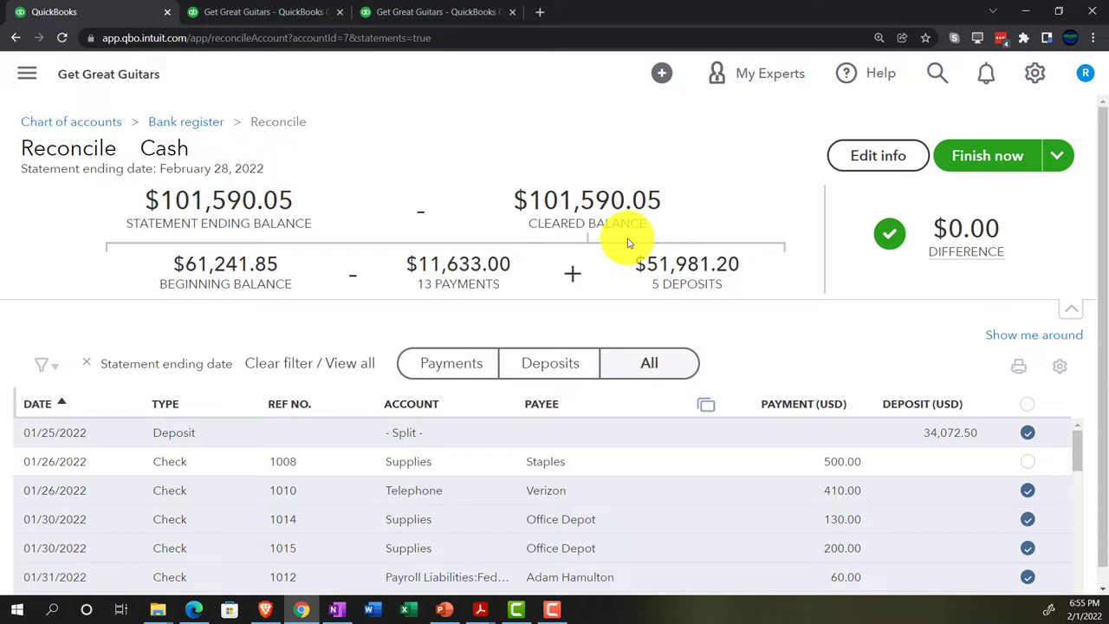
- Switch to the Balance Sheet report as of February 28, 2022 and examine the Cash balance
click(284, 16)
key(ctrl+0)
key(ctrl+plus)
key(ctrl+plus)
key(ctrl+plus)
key(ctrl+plus)
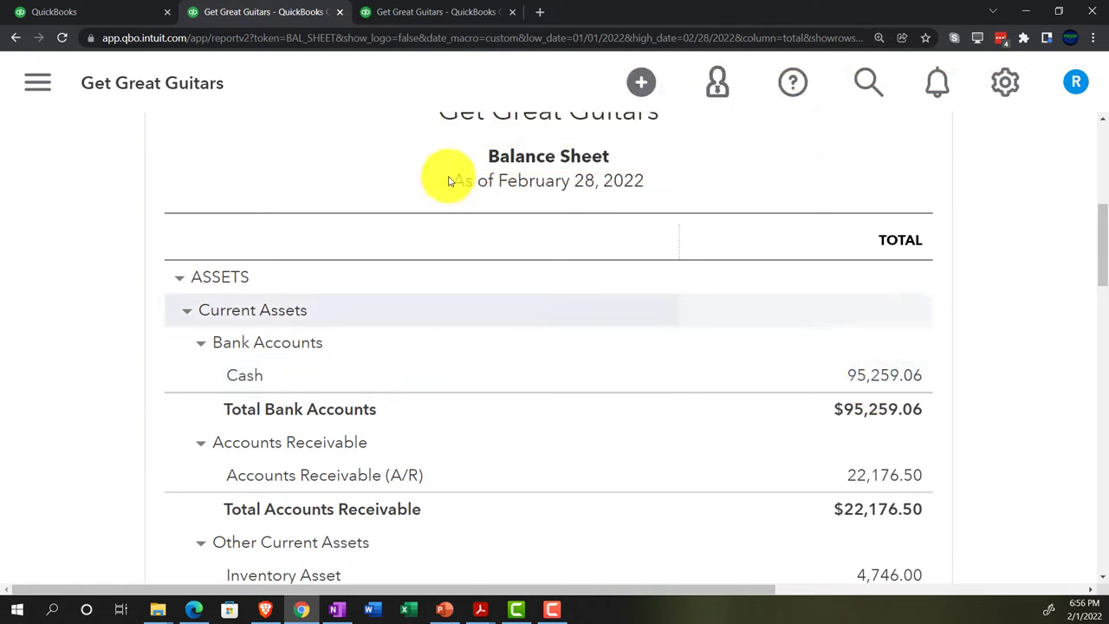
- Return to the Cash reconciliation, examine its cleared and uncleared transactions to the end of the list, and view the finishing options
click(102, 12)
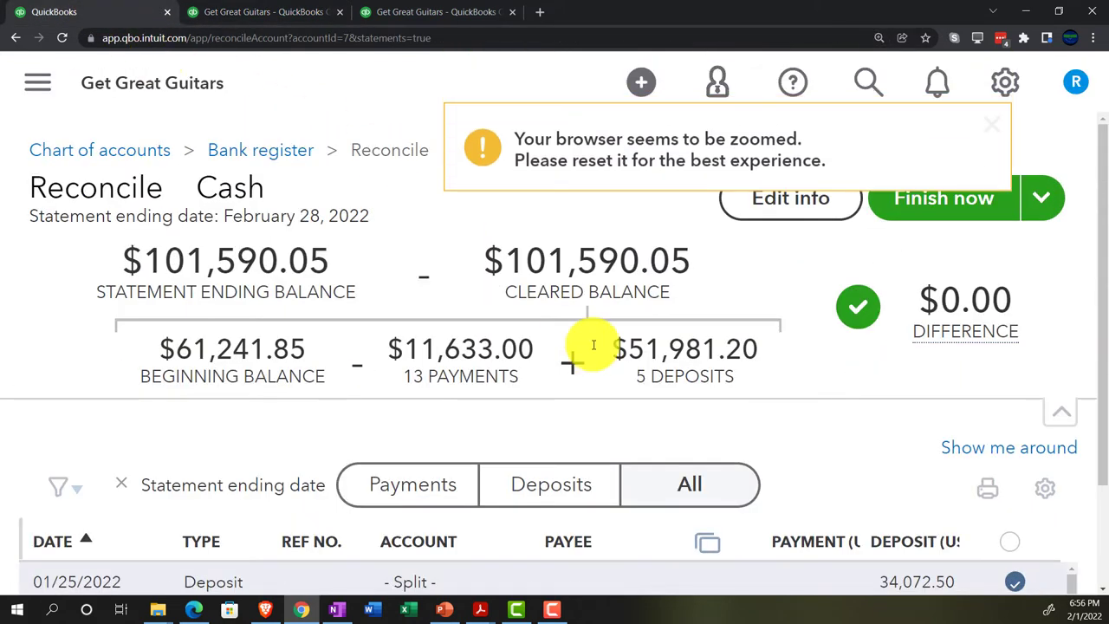
key(ctrl+minus)
key(ctrl+minus)
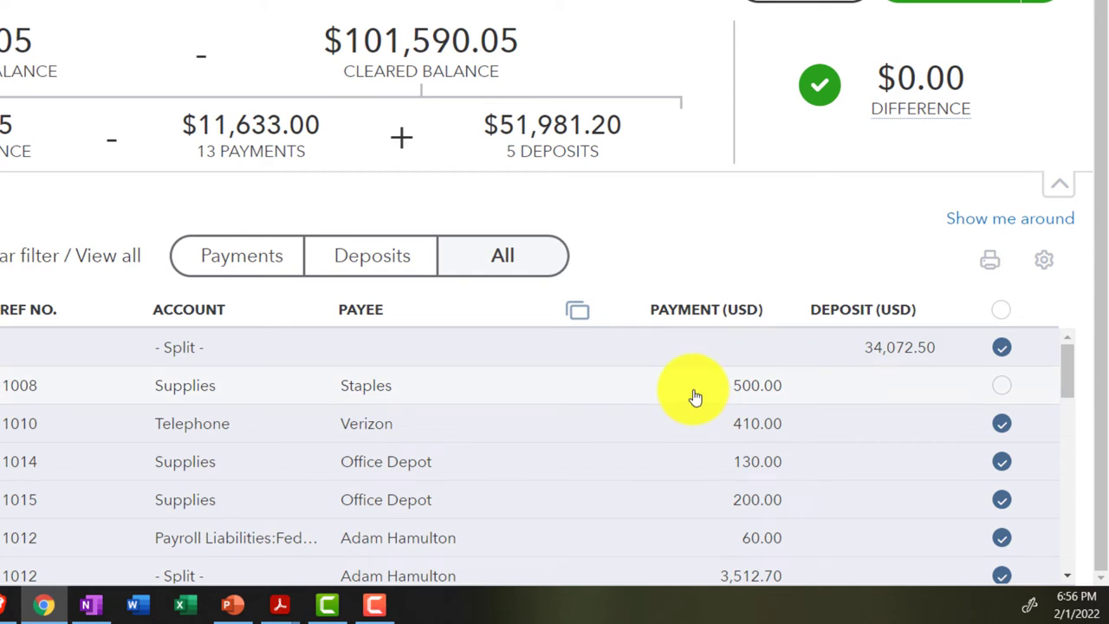
scroll(695, 396, down, 5)
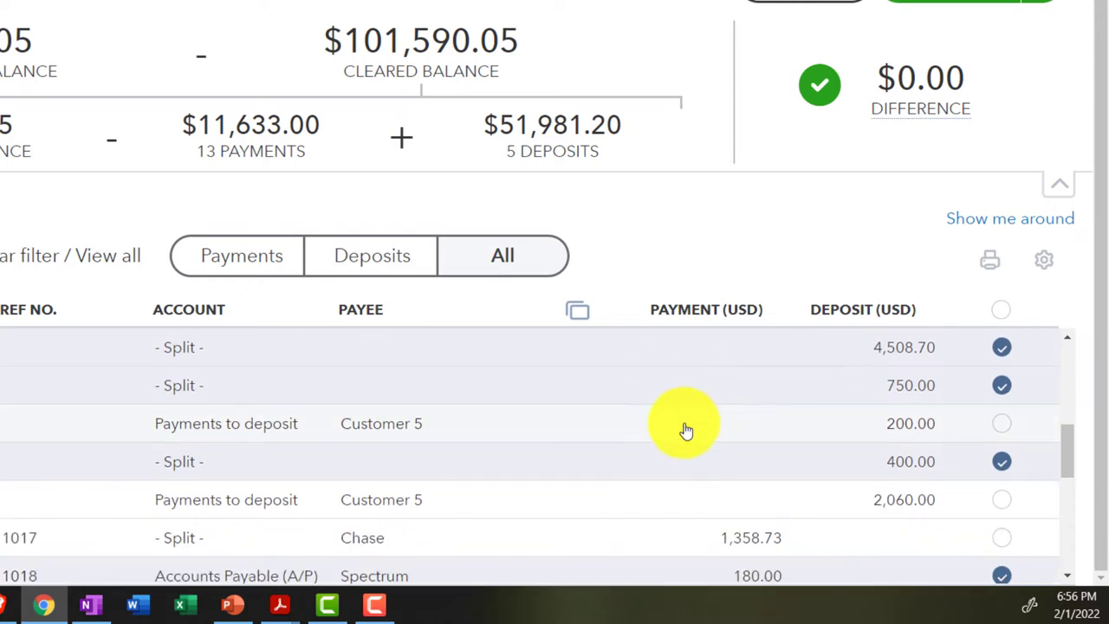
scroll(686, 431, down, 1)
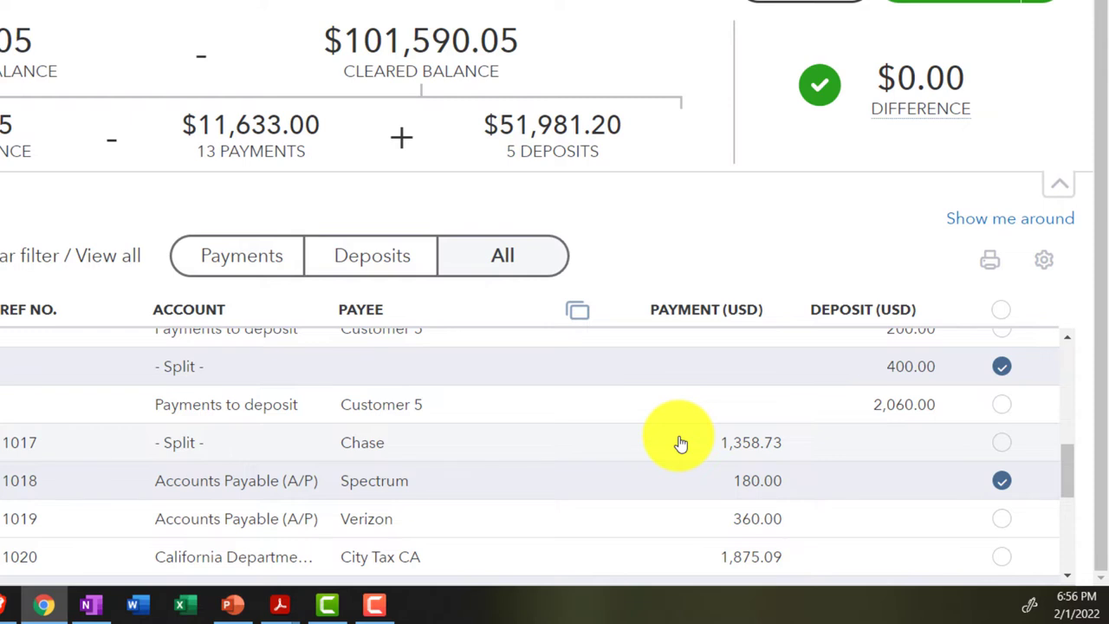
scroll(681, 443, down, 3)
scroll(682, 462, down, 1)
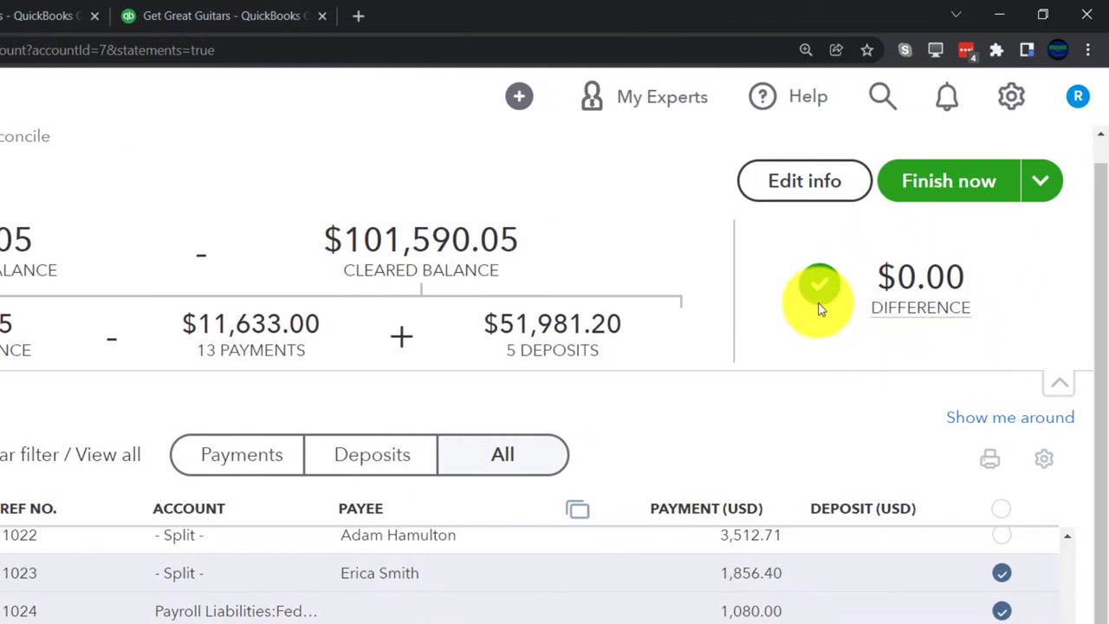
click(1042, 182)
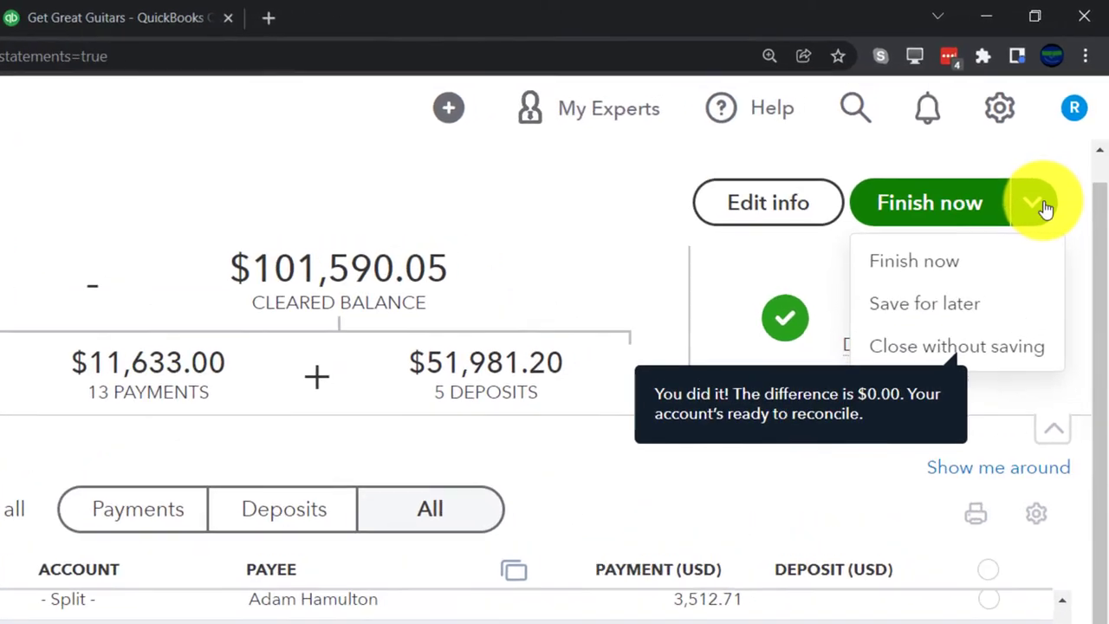
click(1035, 205)
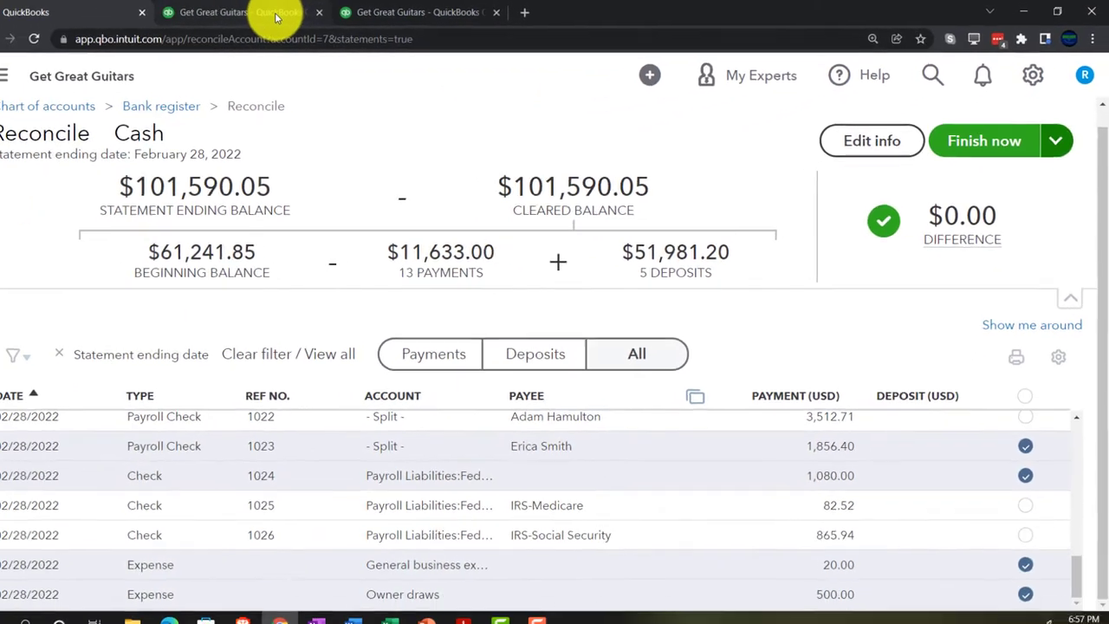
- Check the Balance Sheet's Cash amount again and go back to the Cash reconciliation to compare it with the cleared balance
click(295, 13)
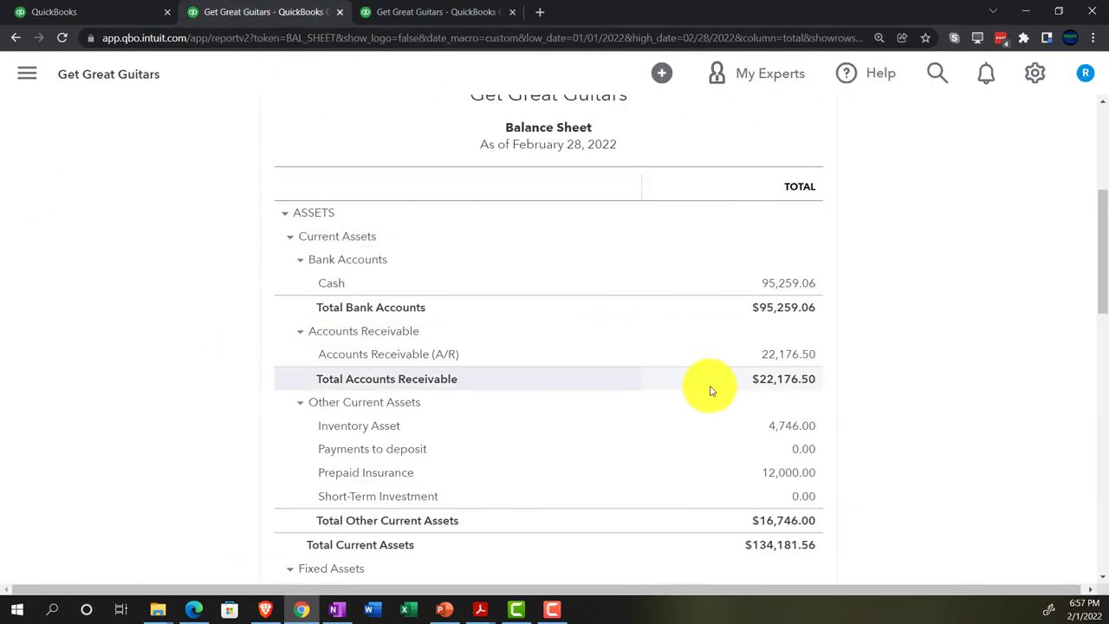
key(ctrl+plus)
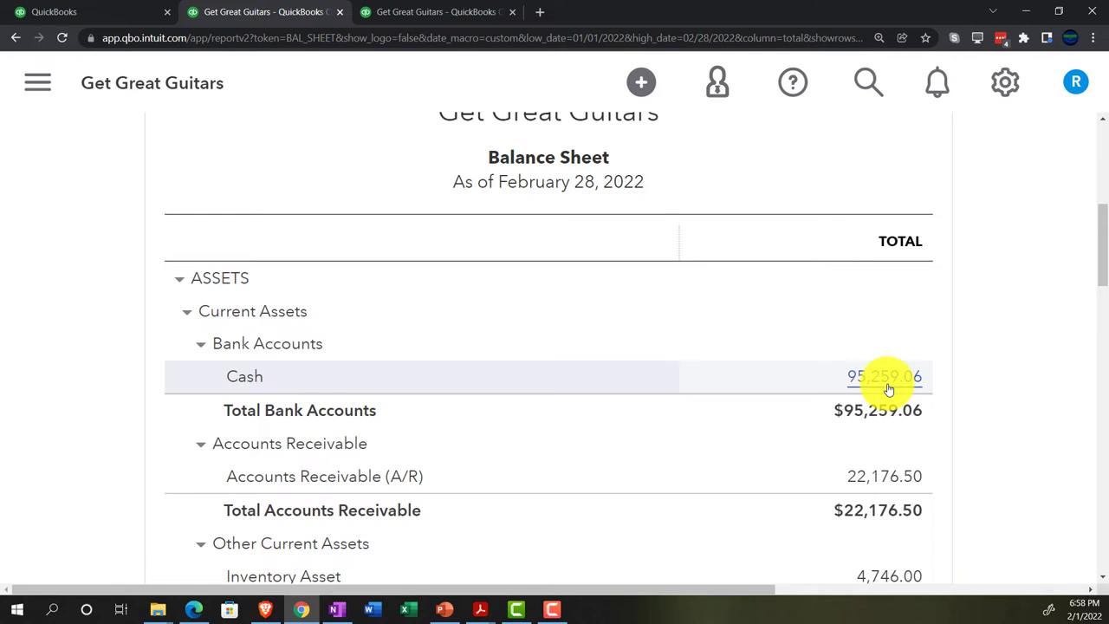
click(66, 9)
scroll(459, 443, down, 1)
scroll(459, 443, down, 1)
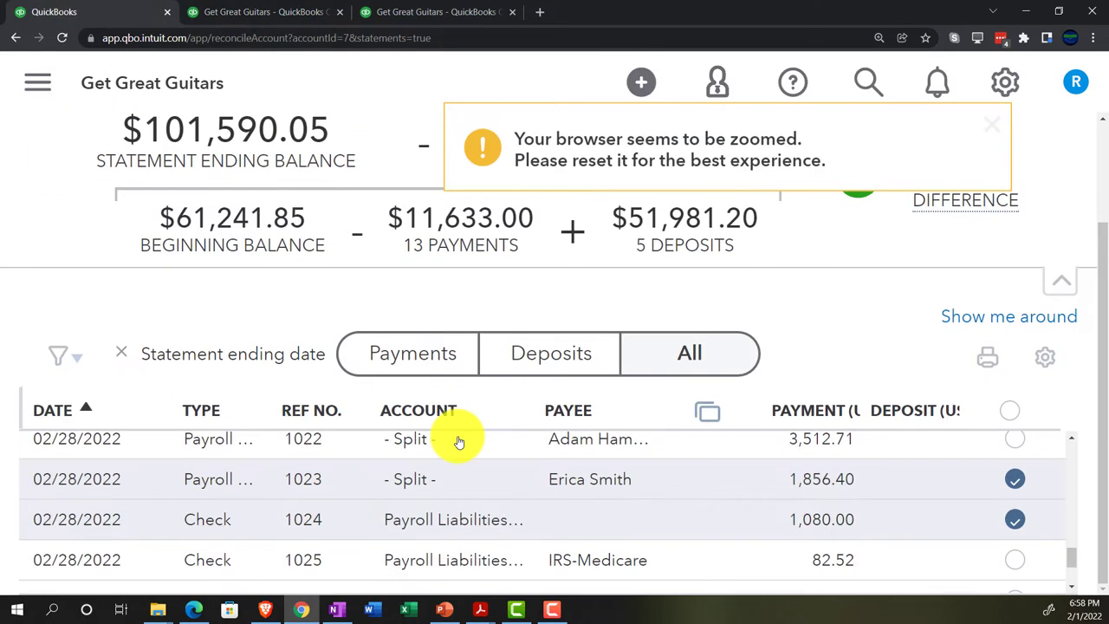
key(ctrl+minus)
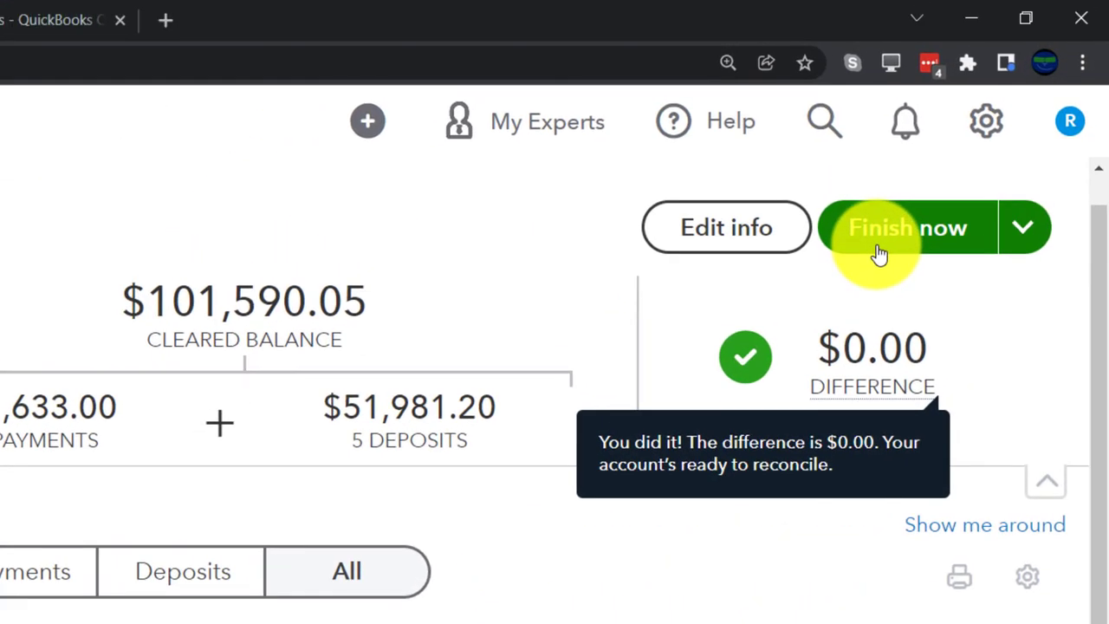
- Finish the Cash reconciliation for February 28, 2022 and open its reconciliation report at the summary section
click(880, 253)
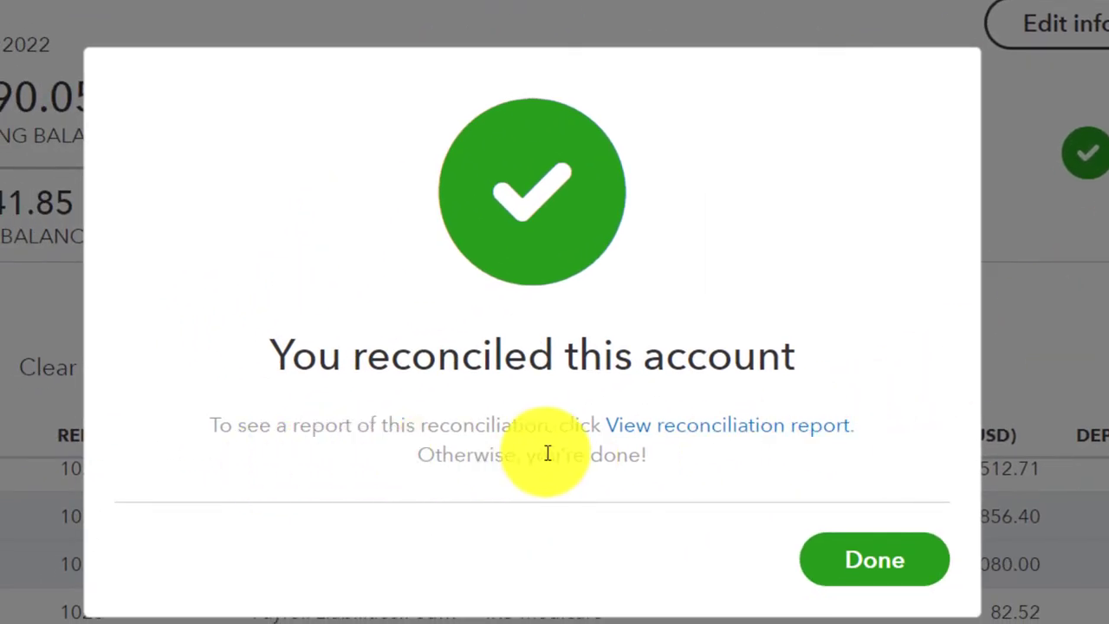
click(695, 445)
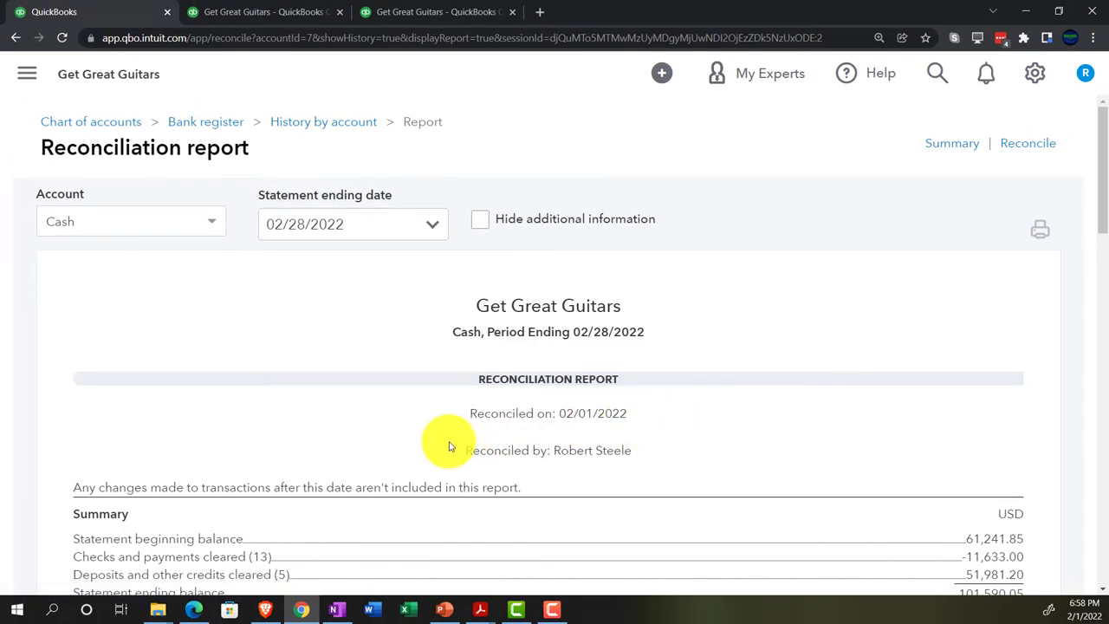
key(ctrl+plus)
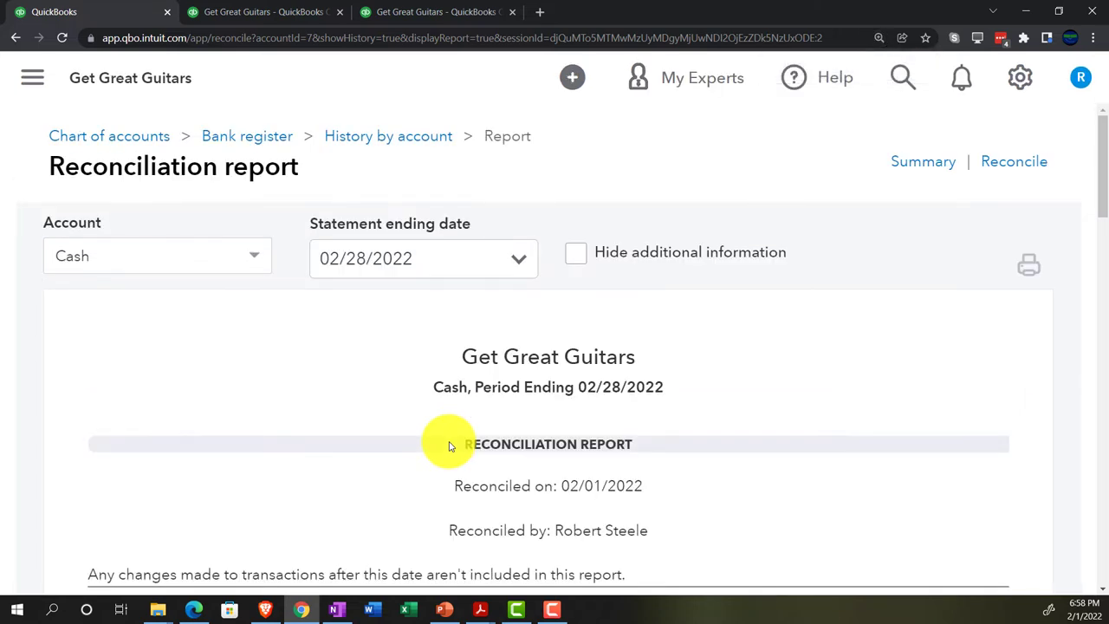
scroll(450, 446, down, 1)
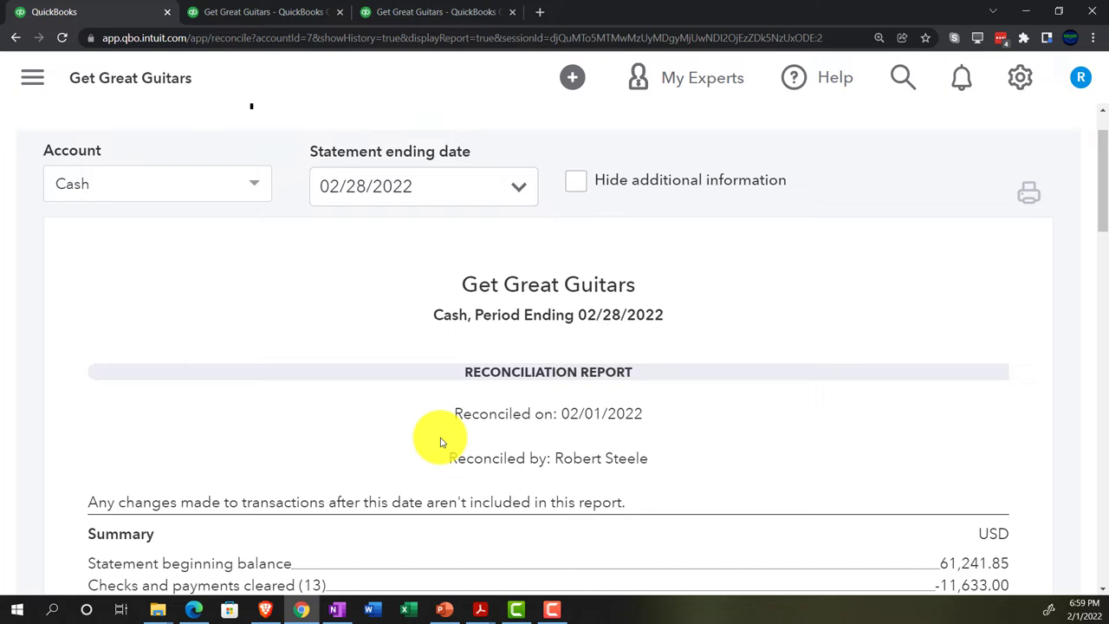
scroll(440, 443, down, 2)
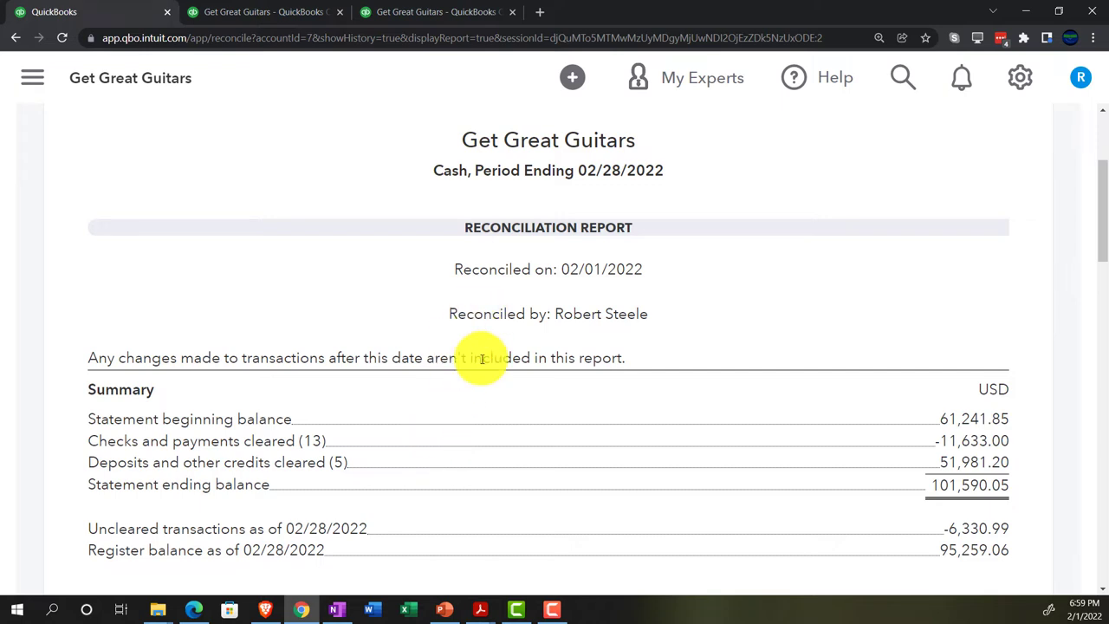
scroll(482, 359, down, 1)
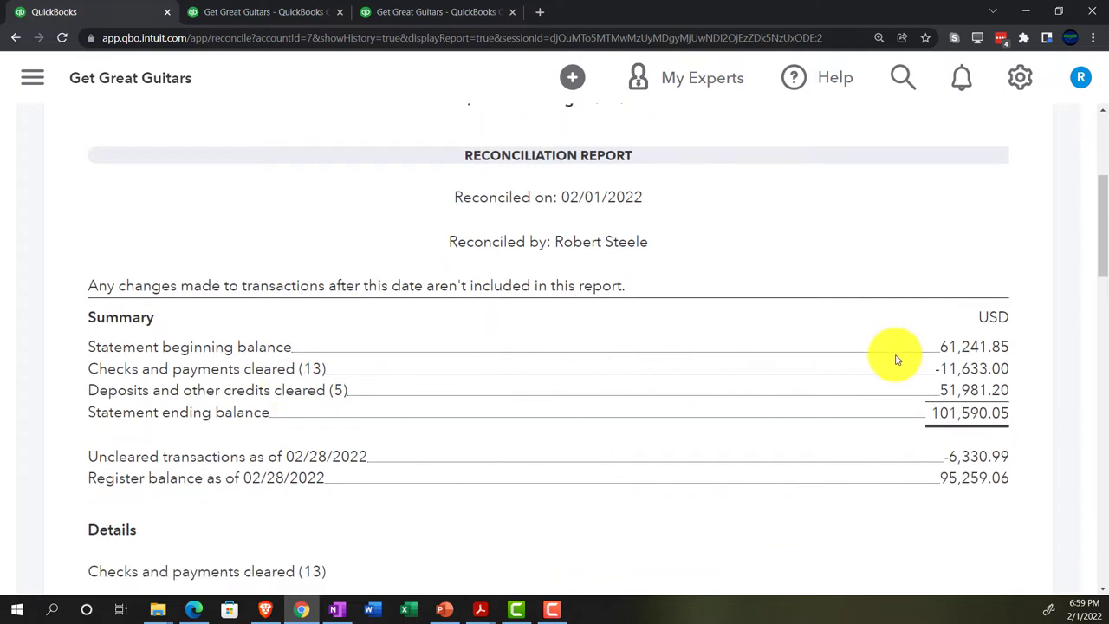
- Compare the reconciliation report's summary with the February bank statement PDF and examine the uncleared transactions and register balance
click(487, 608)
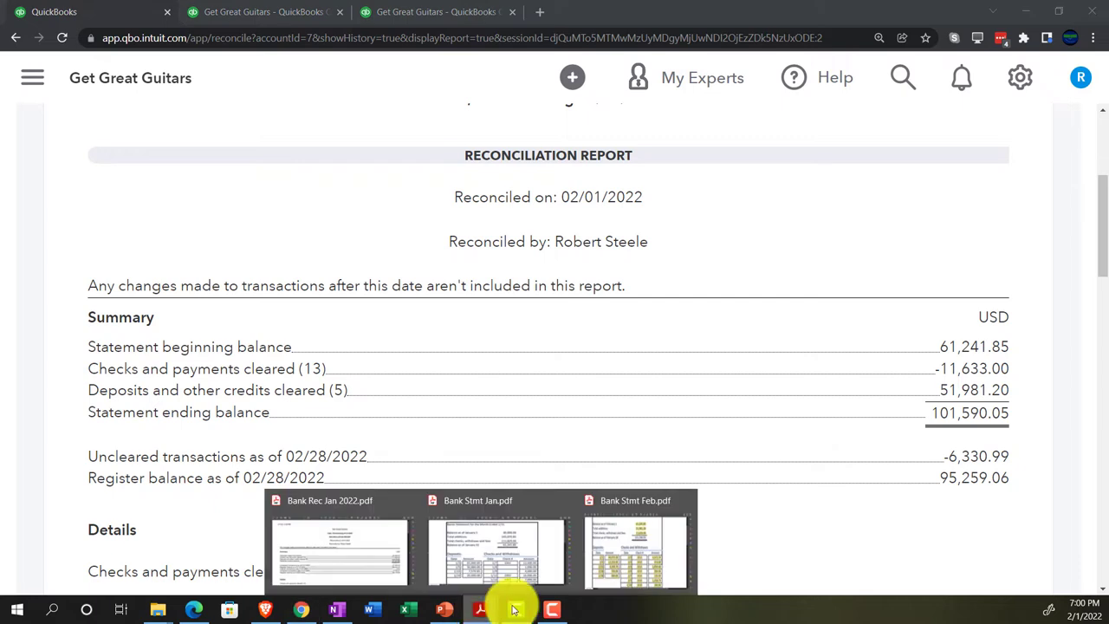
click(655, 532)
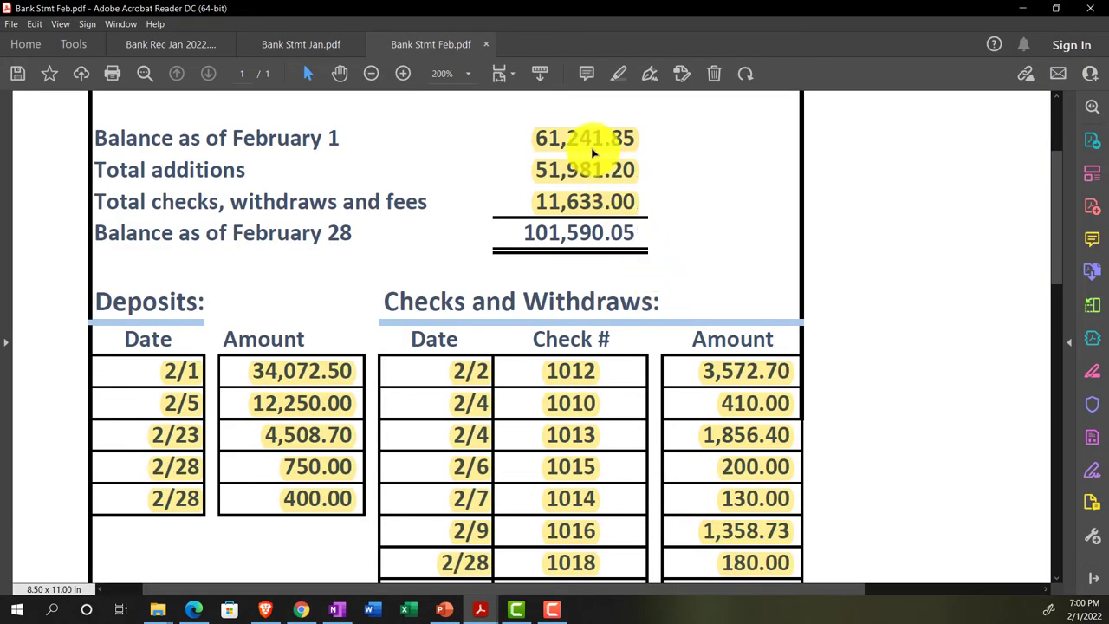
click(302, 610)
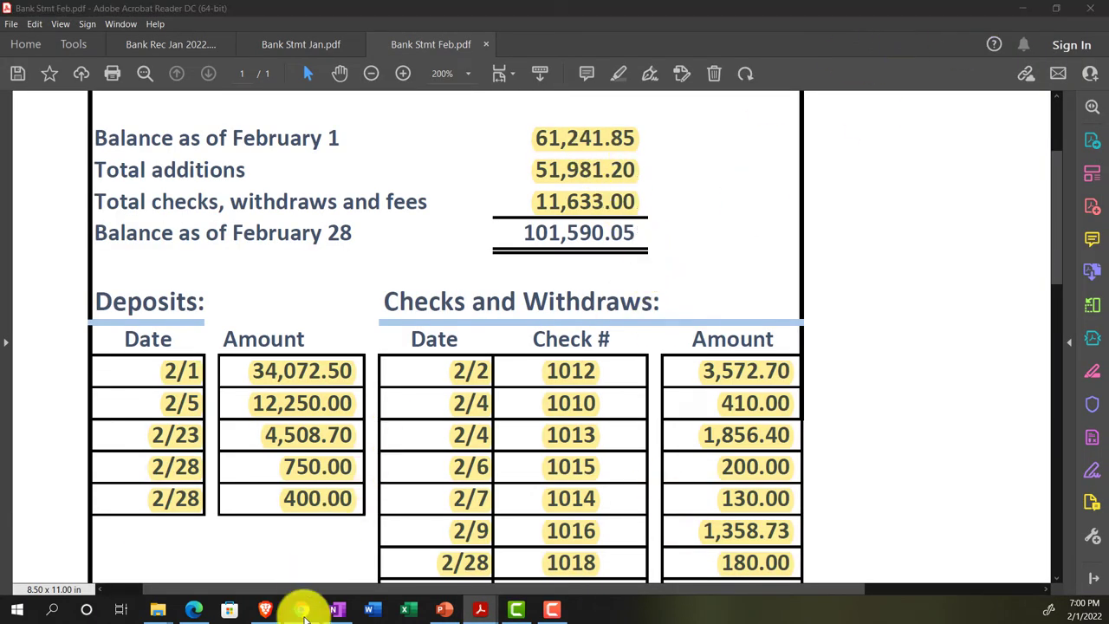
key(ctrl+plus)
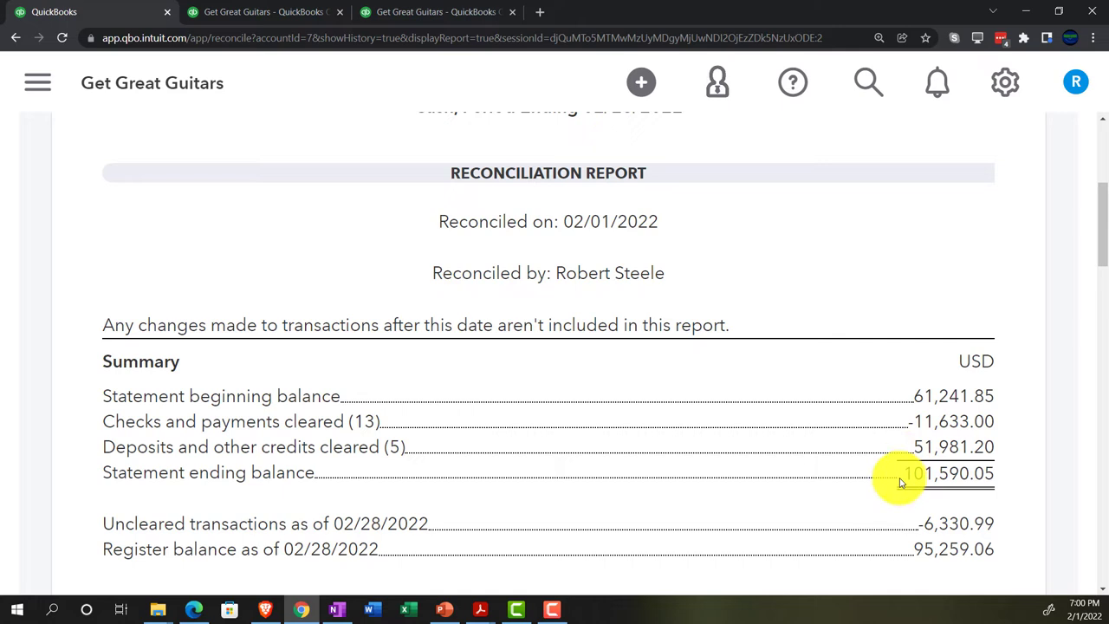
mouse_move(488, 613)
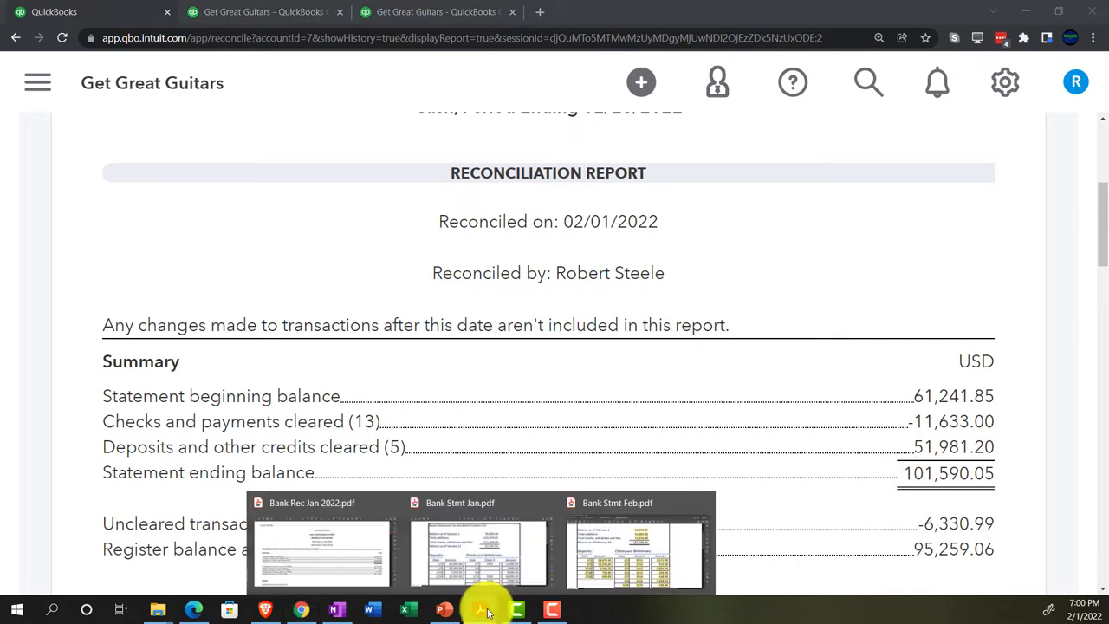
click(611, 516)
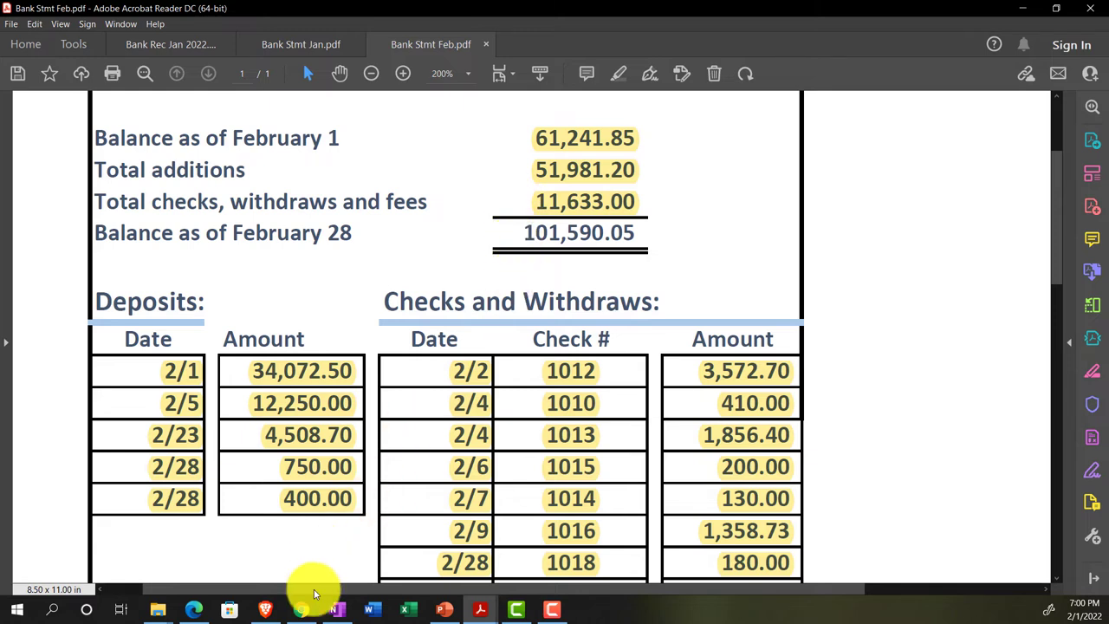
click(302, 608)
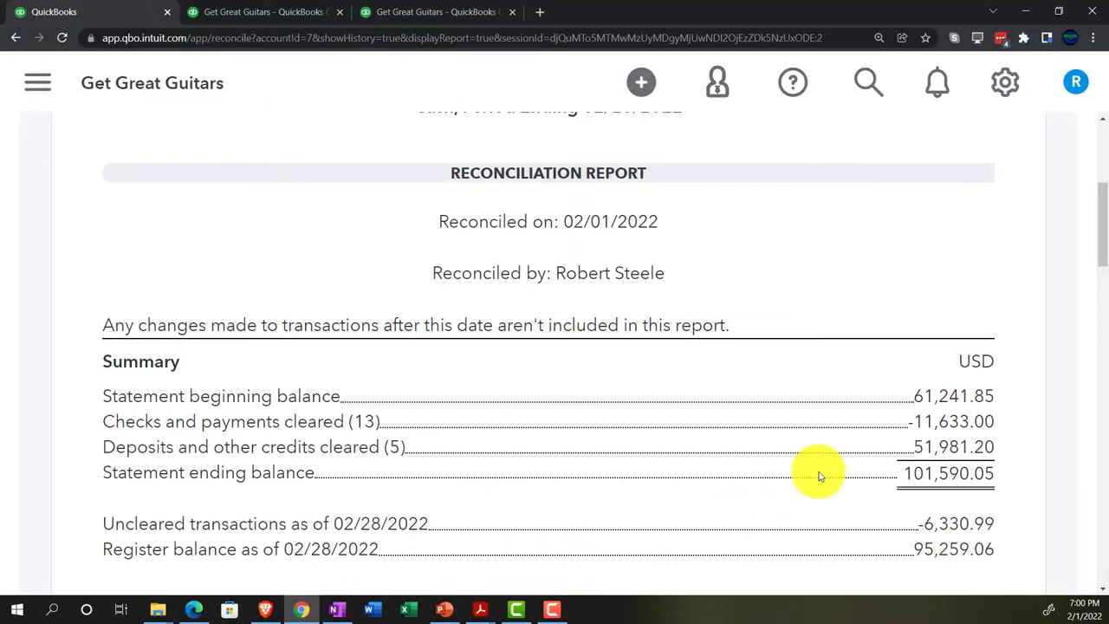
scroll(821, 476, down, 1)
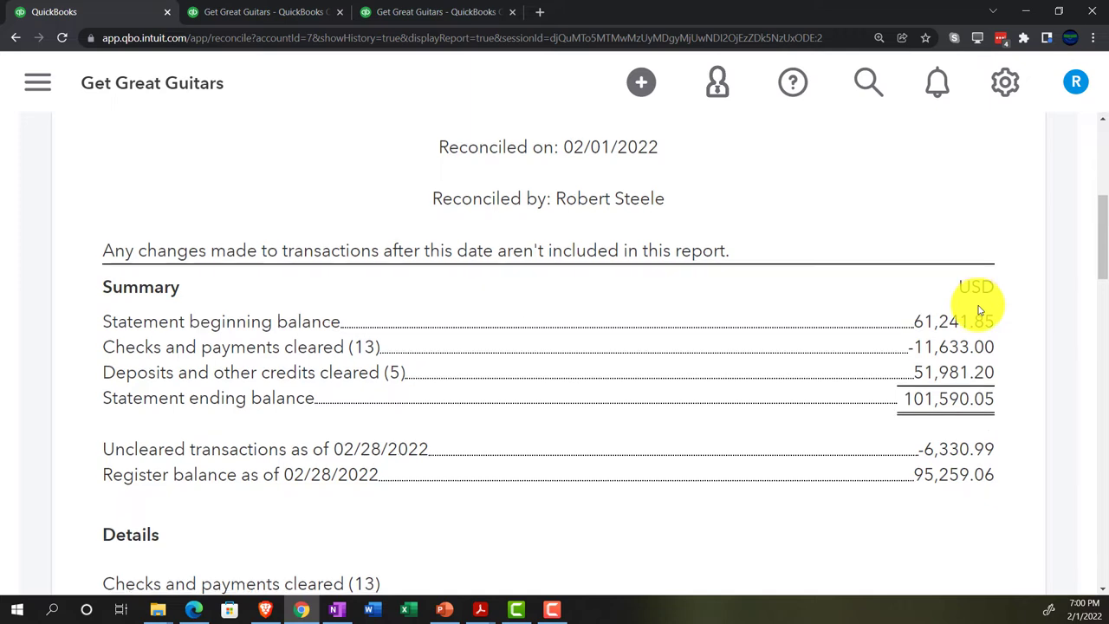
scroll(980, 310, down, 1)
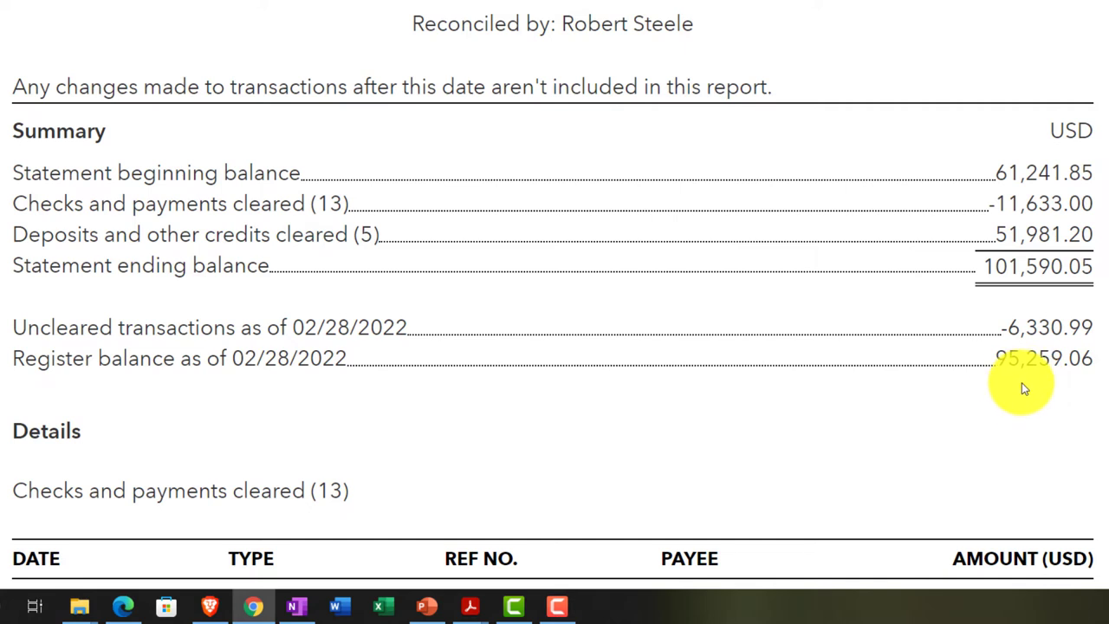
- Compare the Balance Sheet's Cash amount as of February 28, 2022 with the register balance in the reconciliation report
click(456, 19)
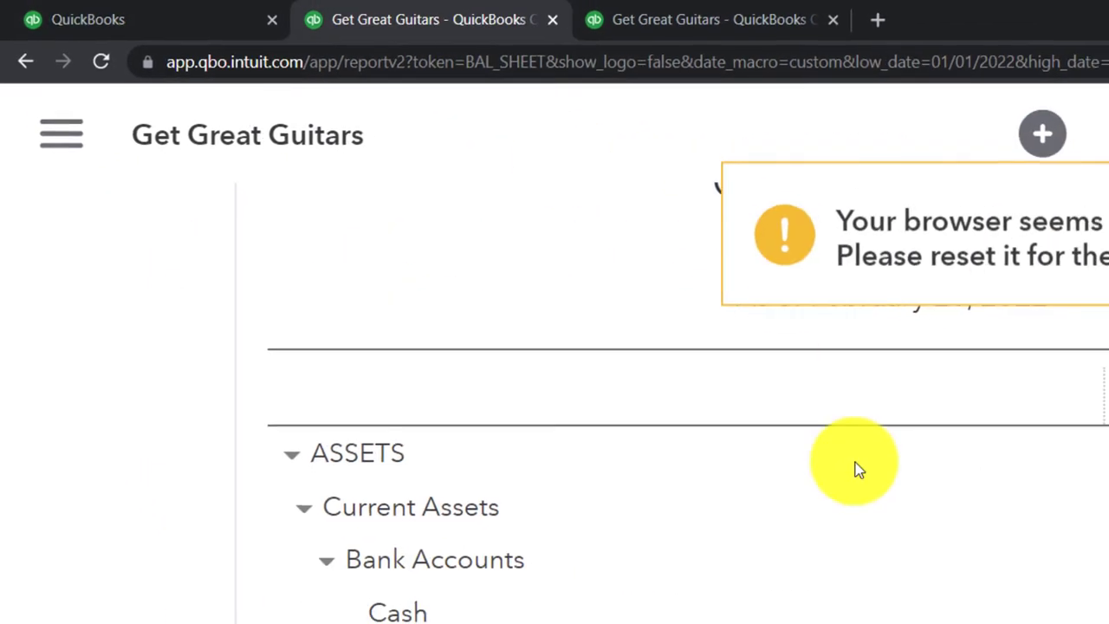
key(ctrl+plus)
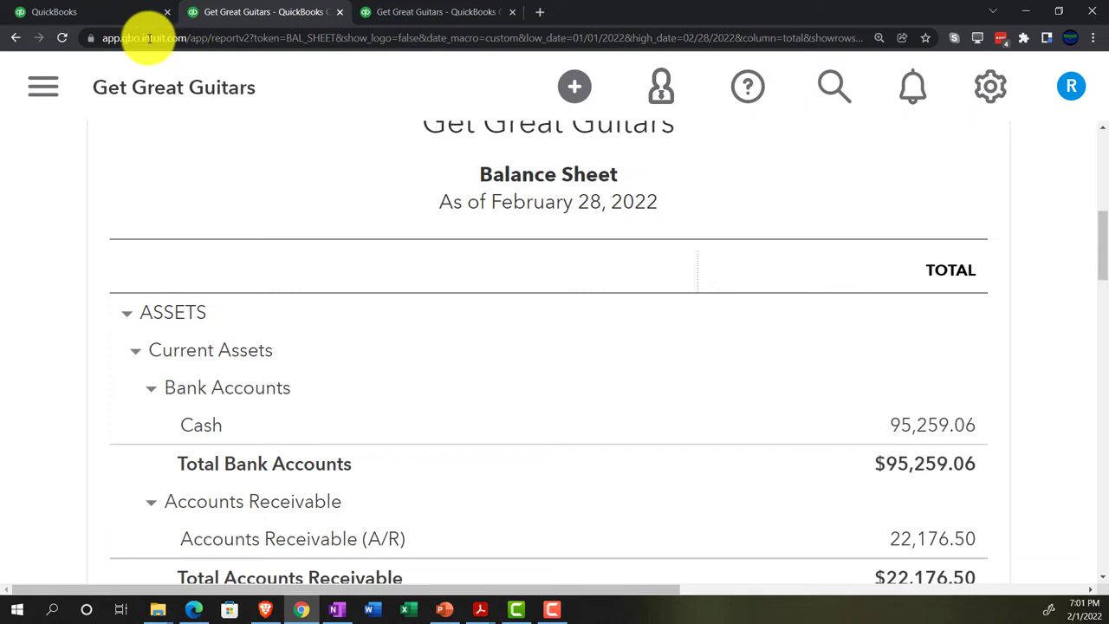
click(108, 19)
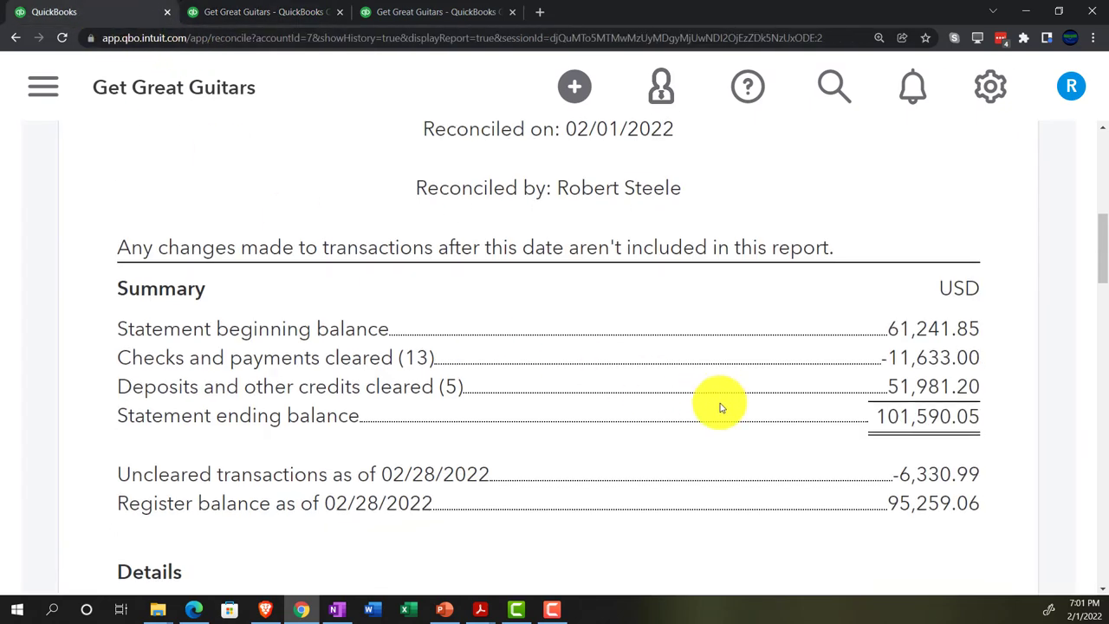
- Examine the reconciliation report's summary and its detailed list of cleared checks and payments through the total
scroll(720, 406, down, 1)
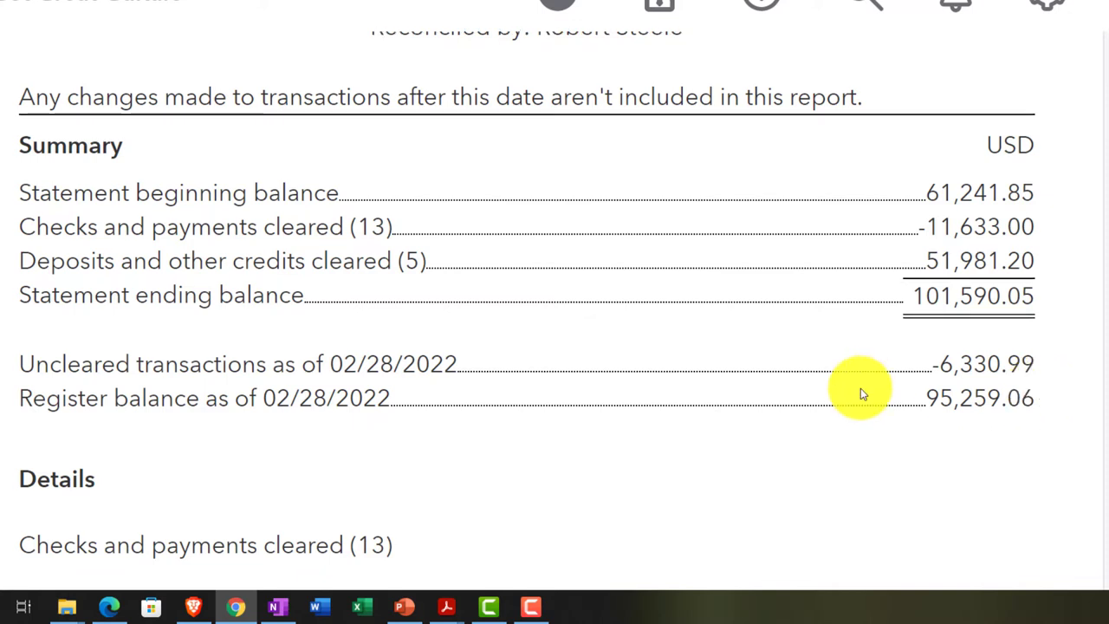
scroll(867, 391, down, 3)
scroll(902, 394, down, 1)
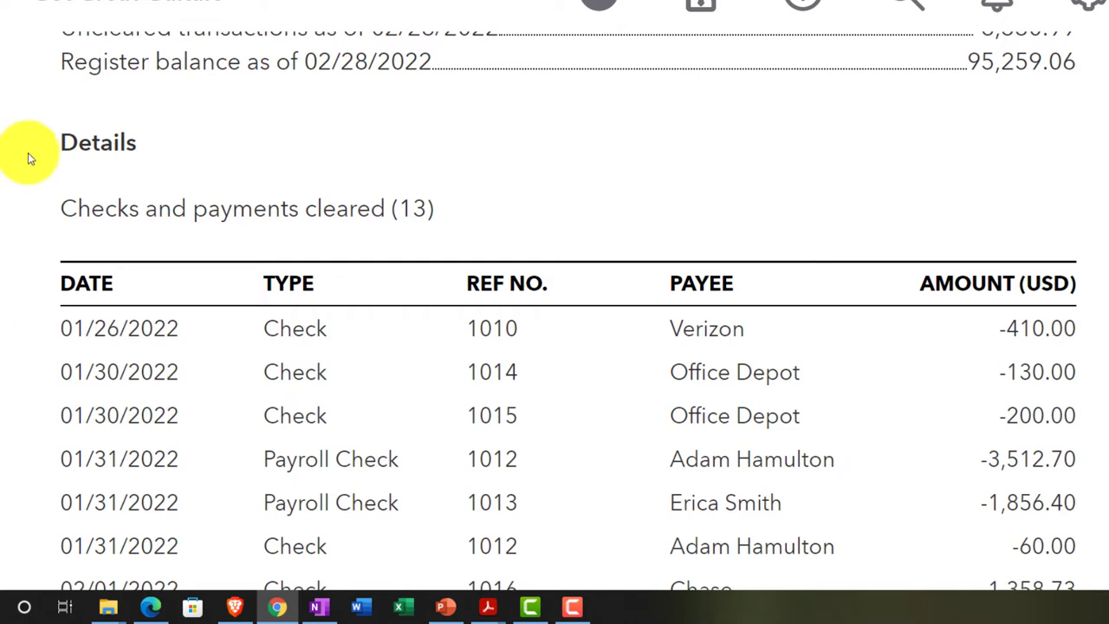
scroll(32, 200, down, 1)
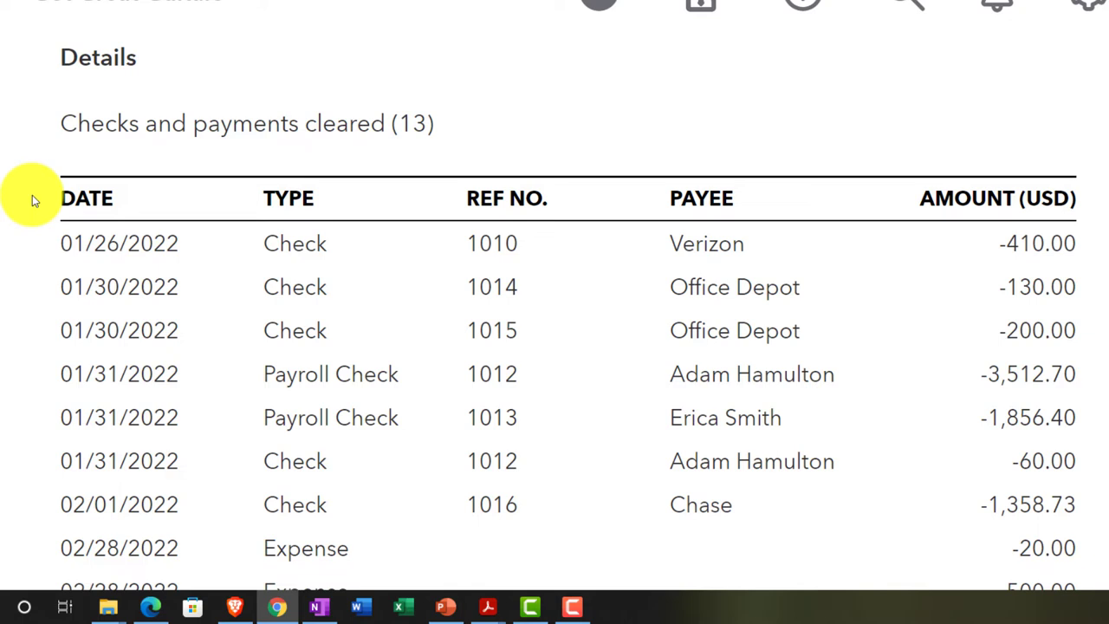
scroll(32, 199, down, 1)
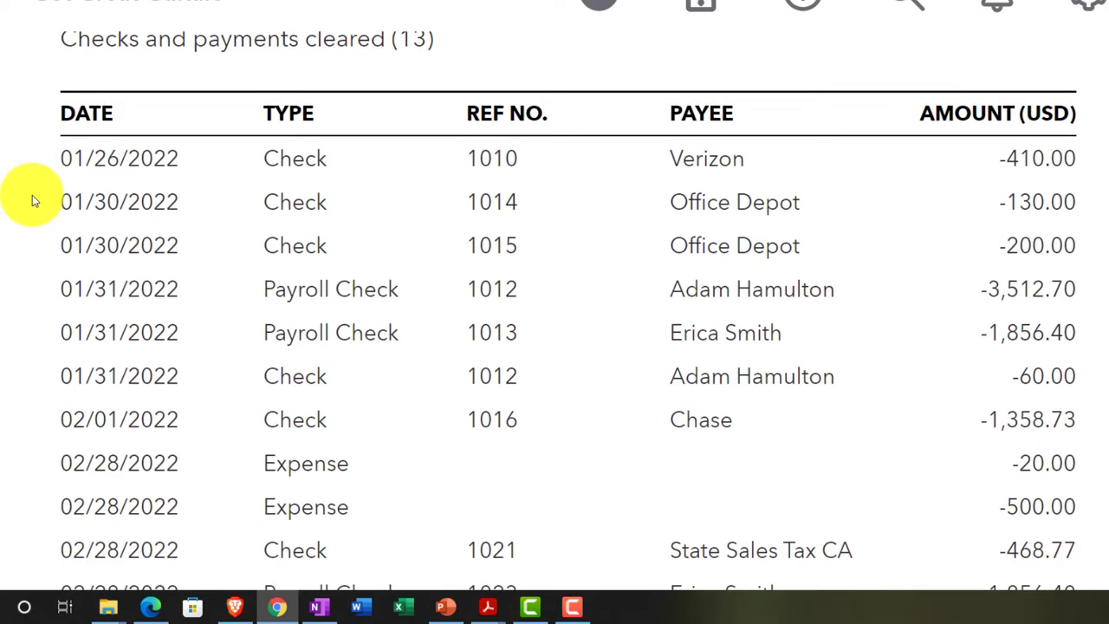
scroll(32, 199, down, 1)
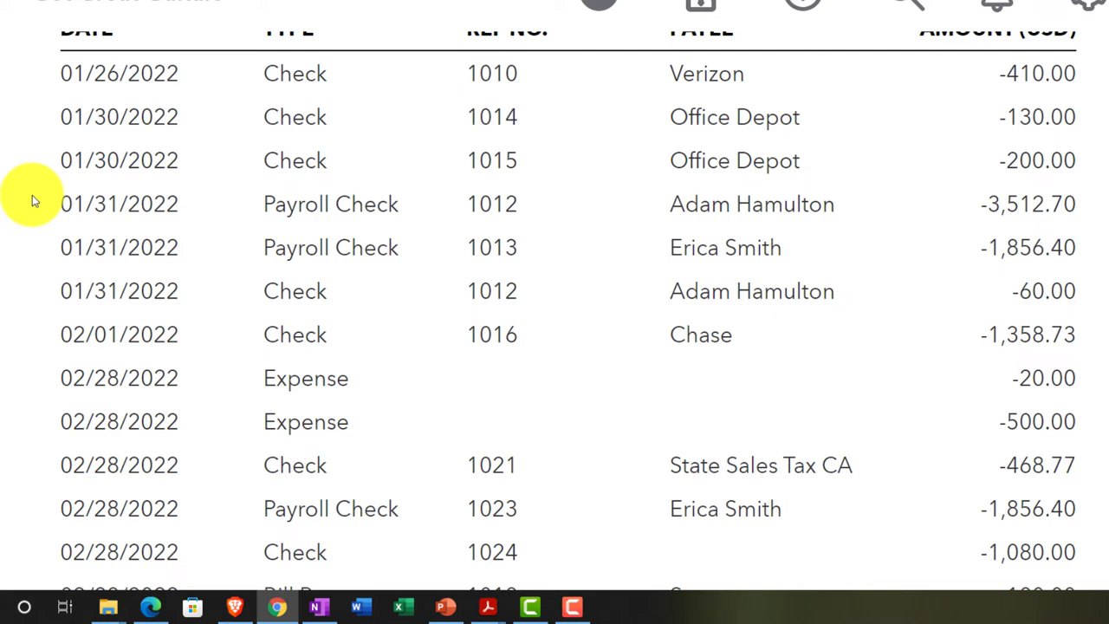
scroll(33, 200, down, 2)
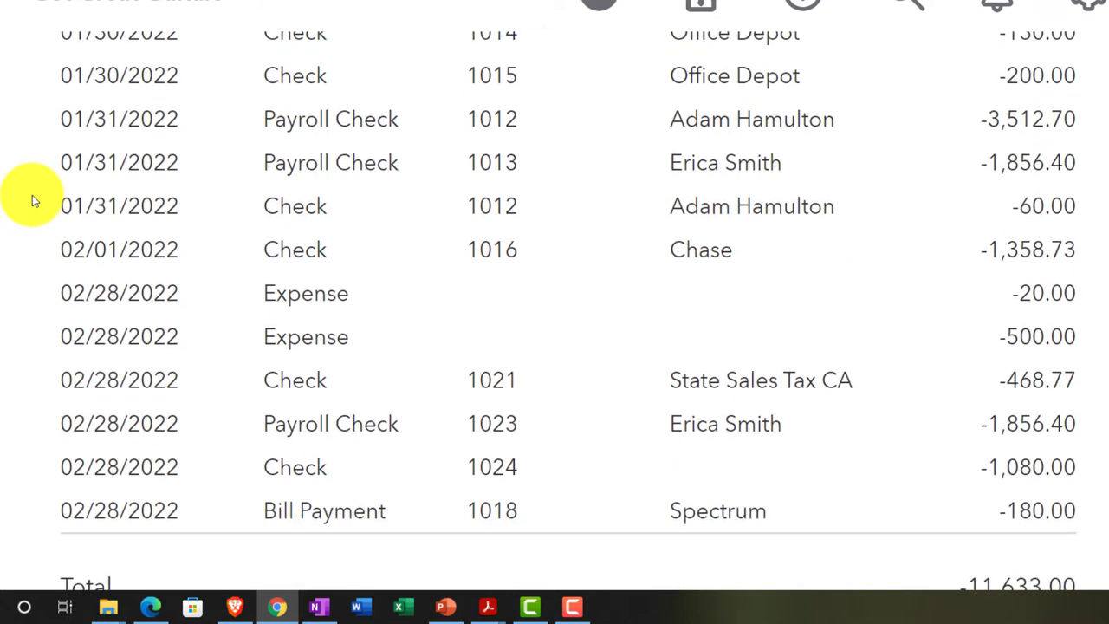
scroll(32, 199, down, 5)
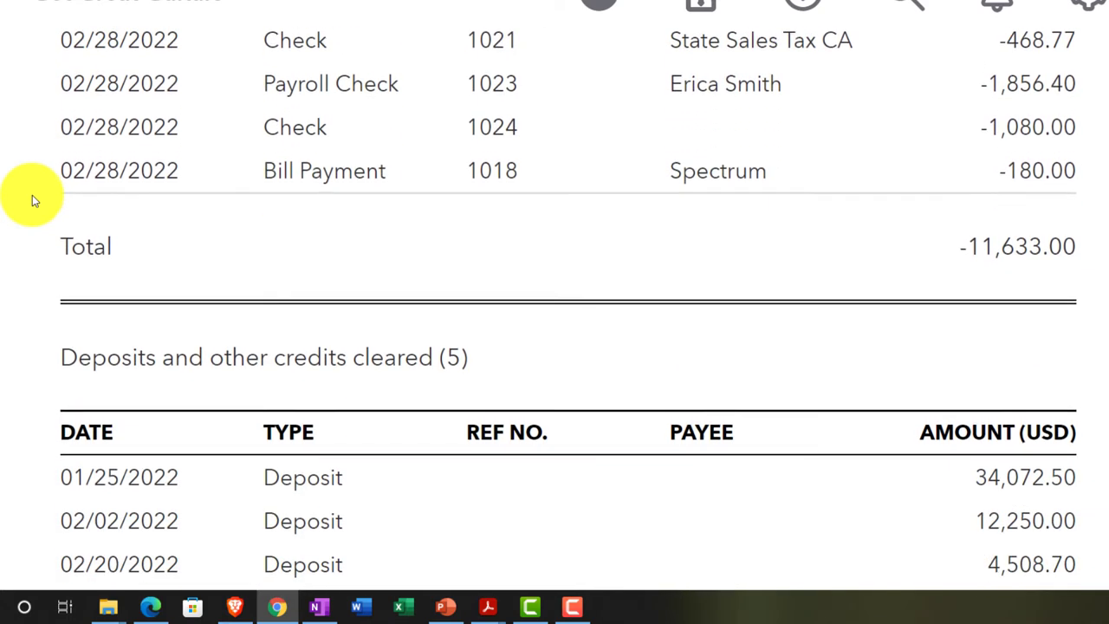
- Review the cleared deposits and other credits in the reconciliation report
scroll(32, 199, down, 1)
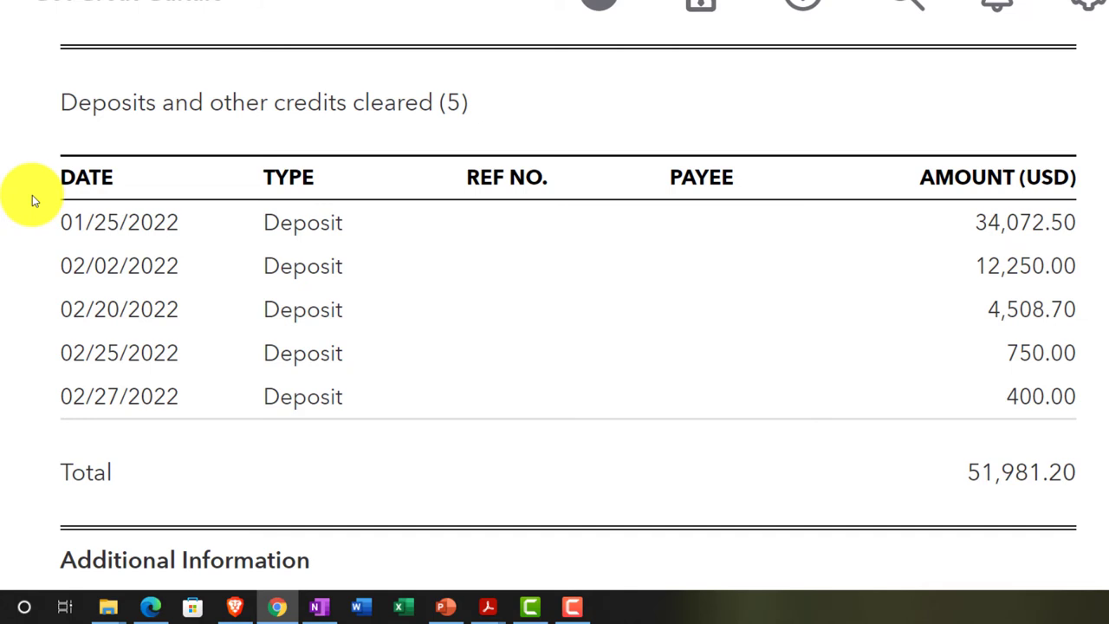
scroll(33, 199, down, 2)
scroll(32, 195, down, 1)
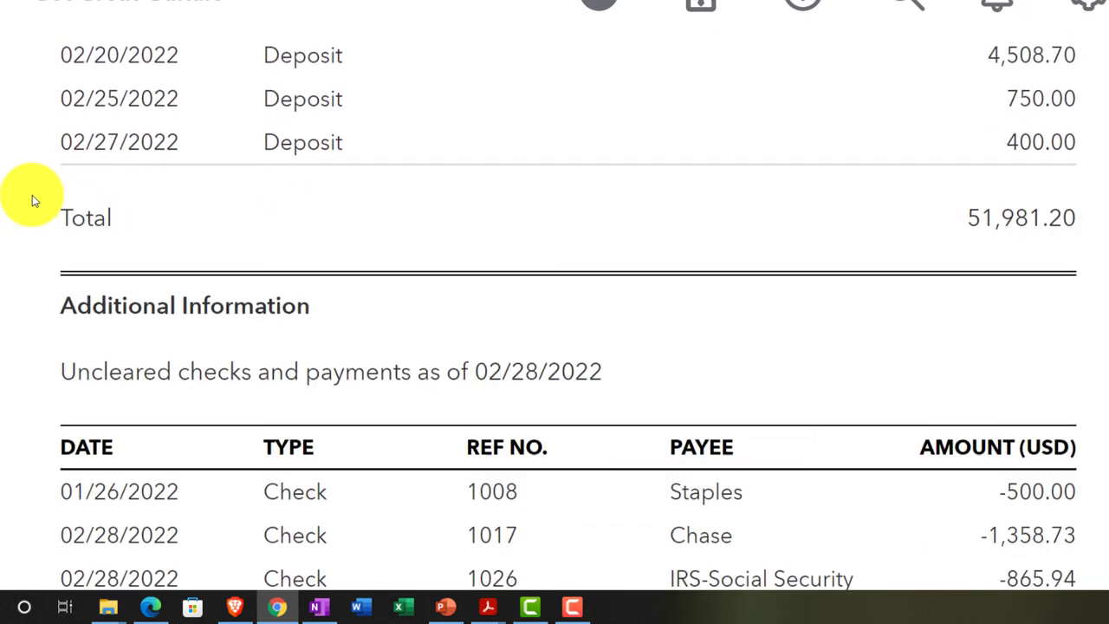
scroll(32, 195, up, 3)
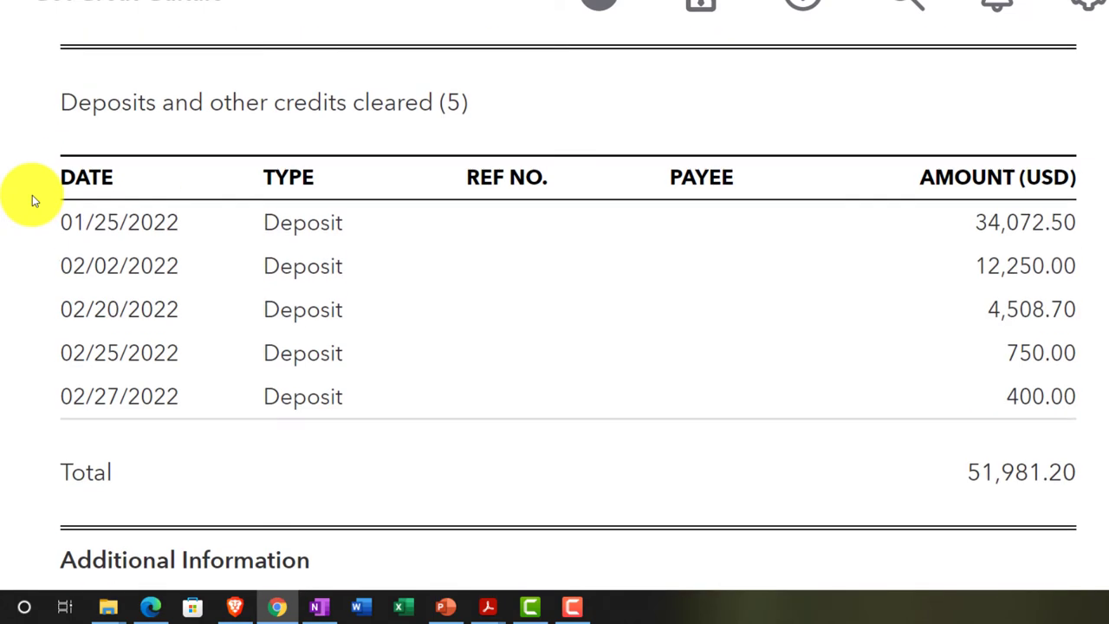
- Examine the uncleared checks, payments and deposits as of 02/28/2022 in the report's Additional Information, including both totals
scroll(32, 197, down, 4)
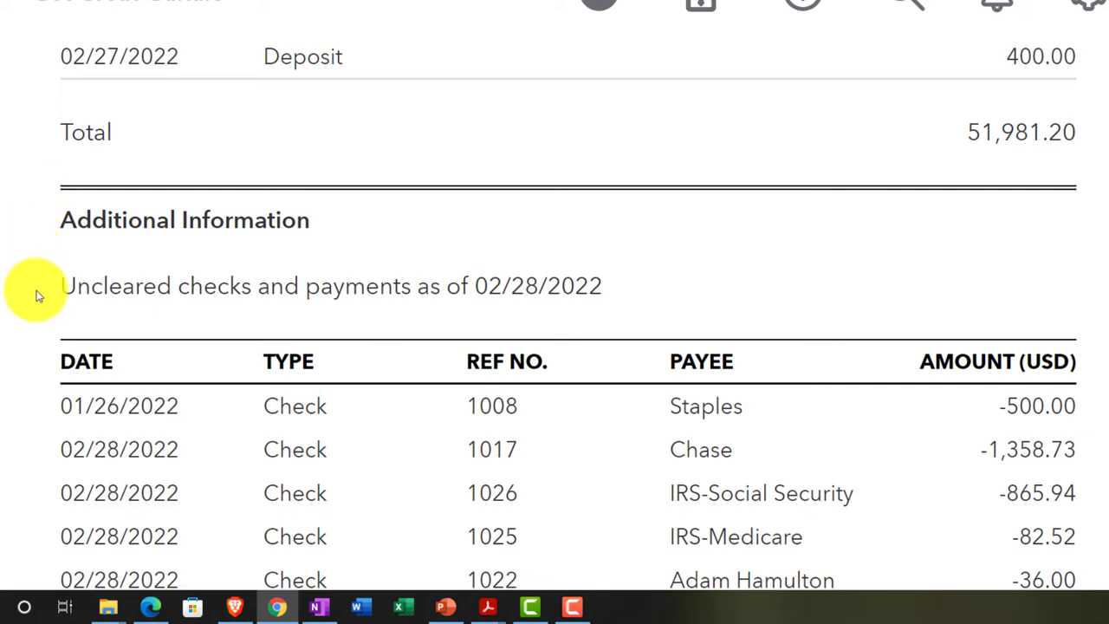
scroll(36, 295, down, 3)
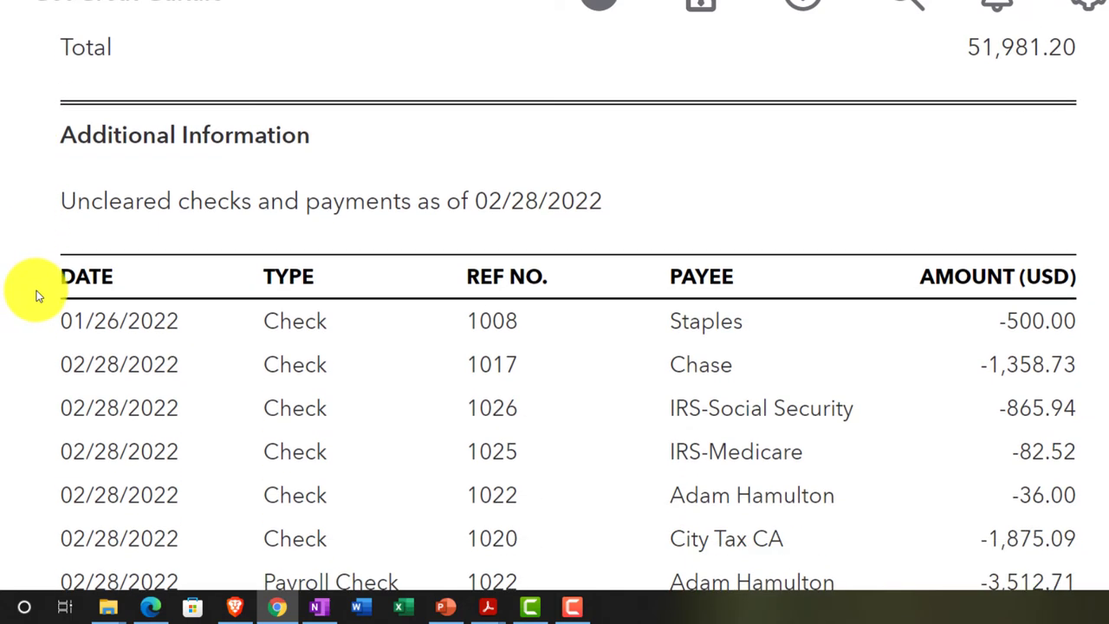
scroll(37, 295, down, 1)
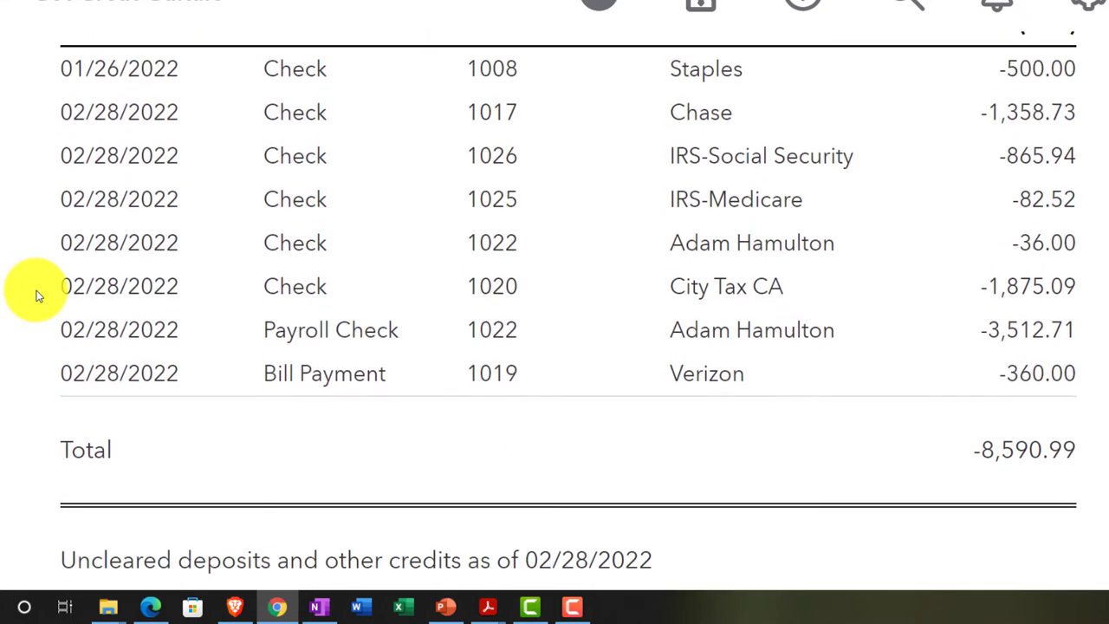
scroll(974, 440, up, 1)
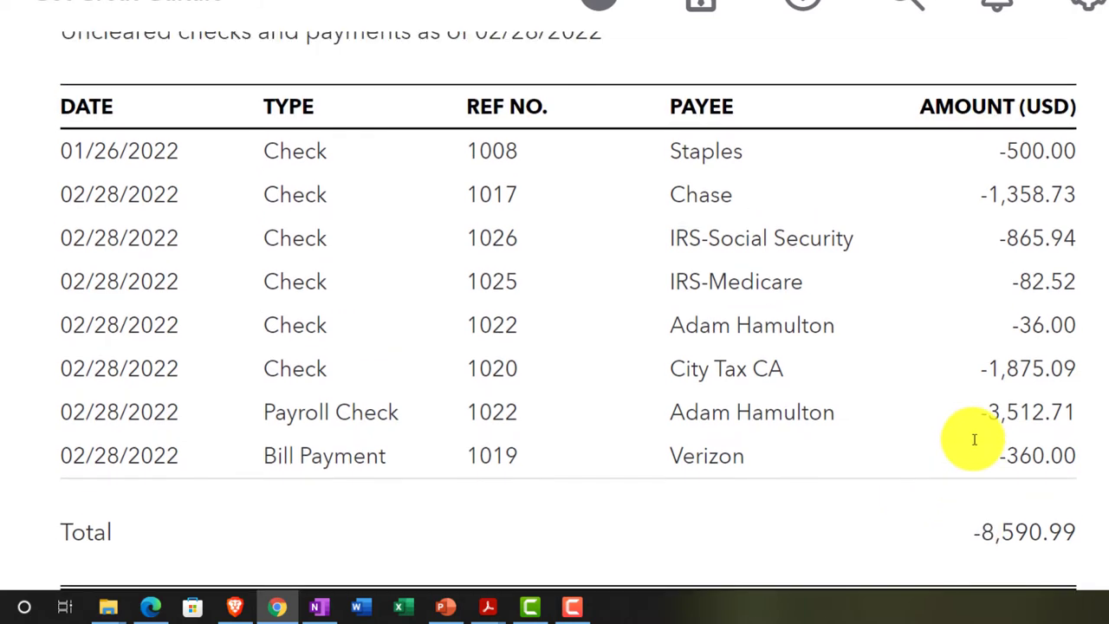
scroll(979, 446, down, 1)
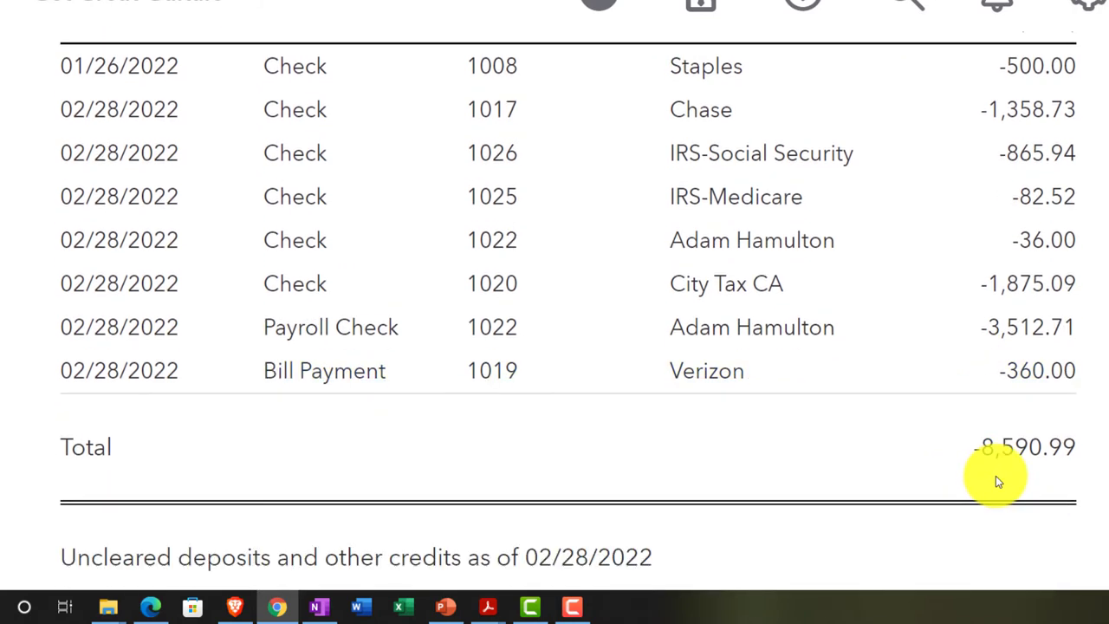
scroll(996, 482, down, 3)
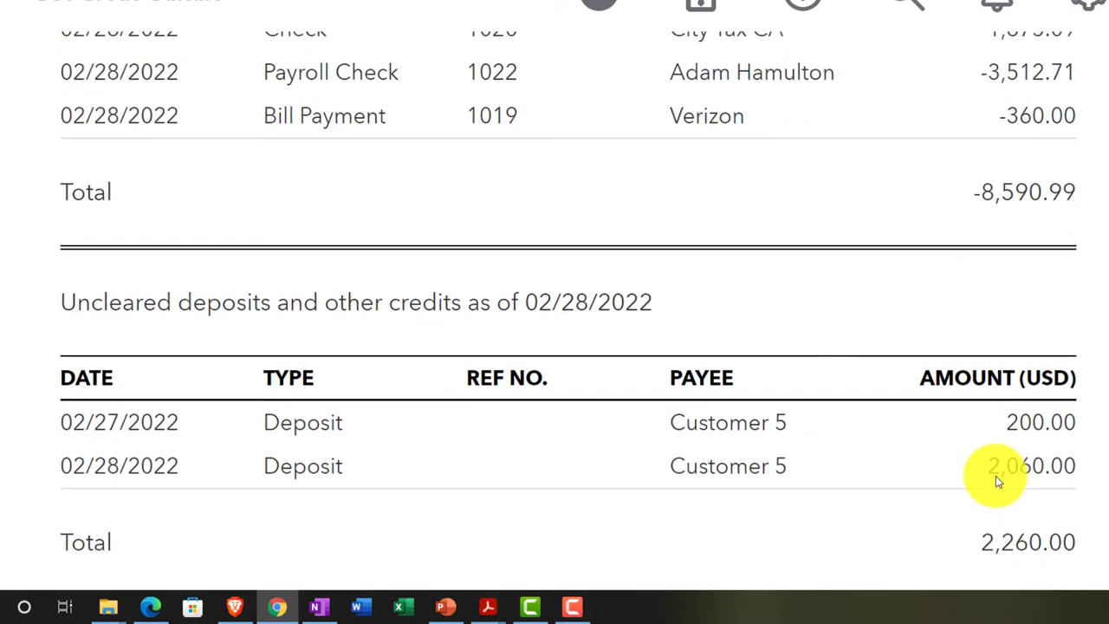
scroll(996, 476, down, 1)
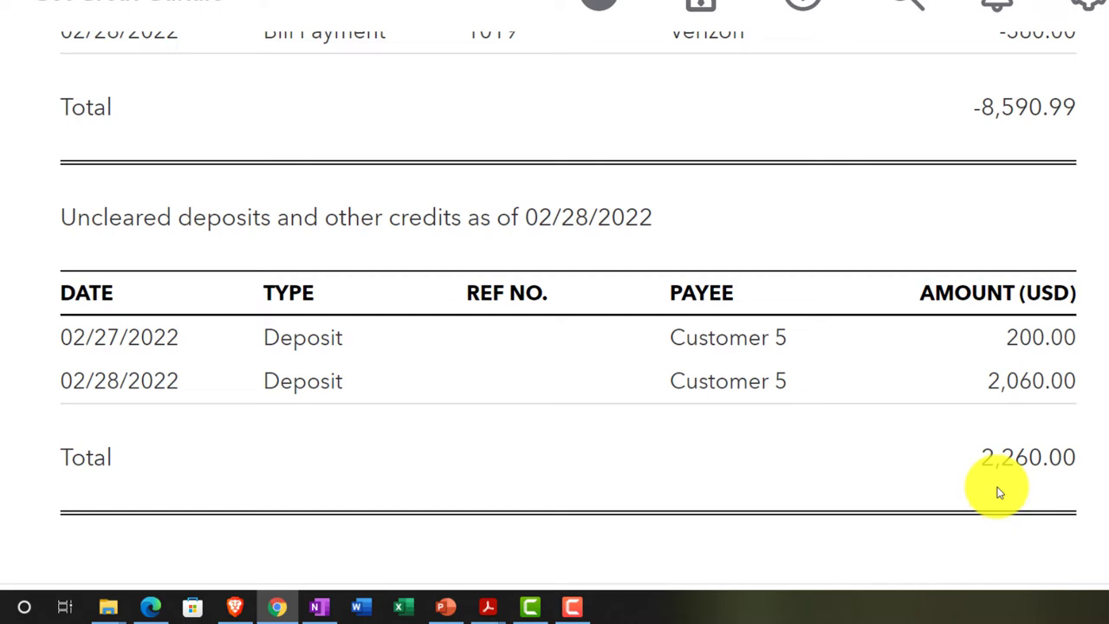
scroll(998, 492, down, 1)
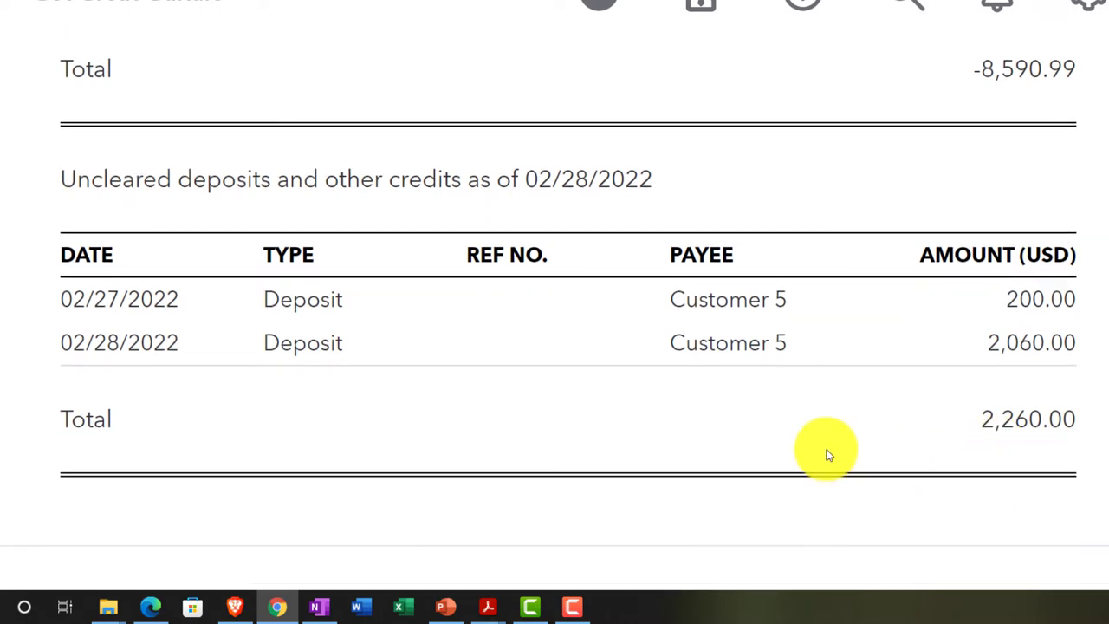
- Open Calculator, keep it compact above the report, and subtract the uncleared deposits total 2260 from the uncleared payments total 8590.99
key(XF86Calculator)
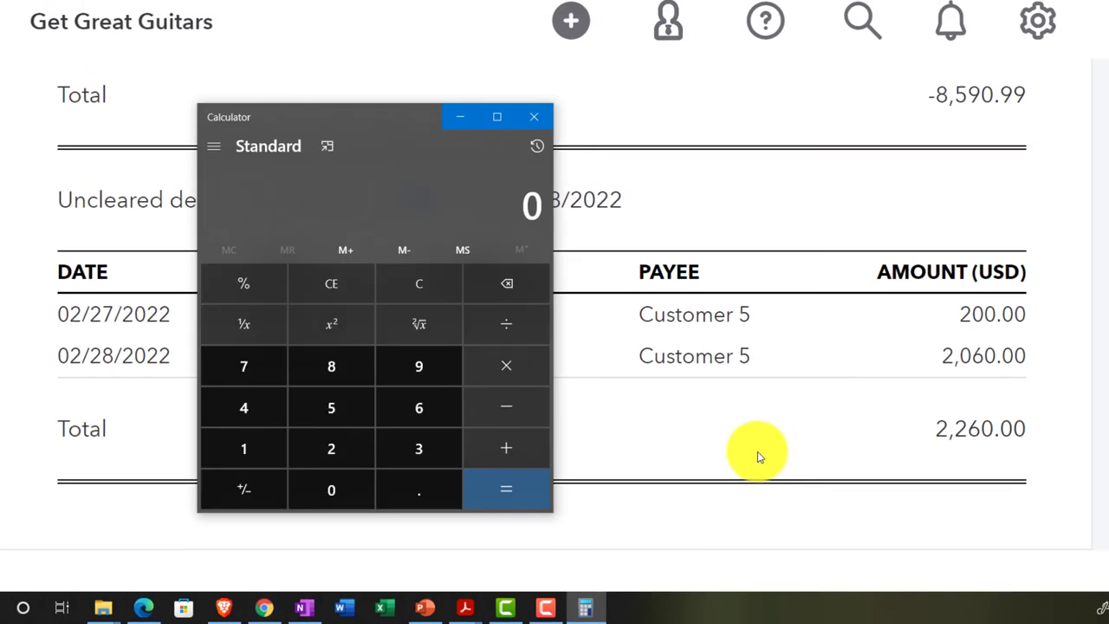
click(329, 151)
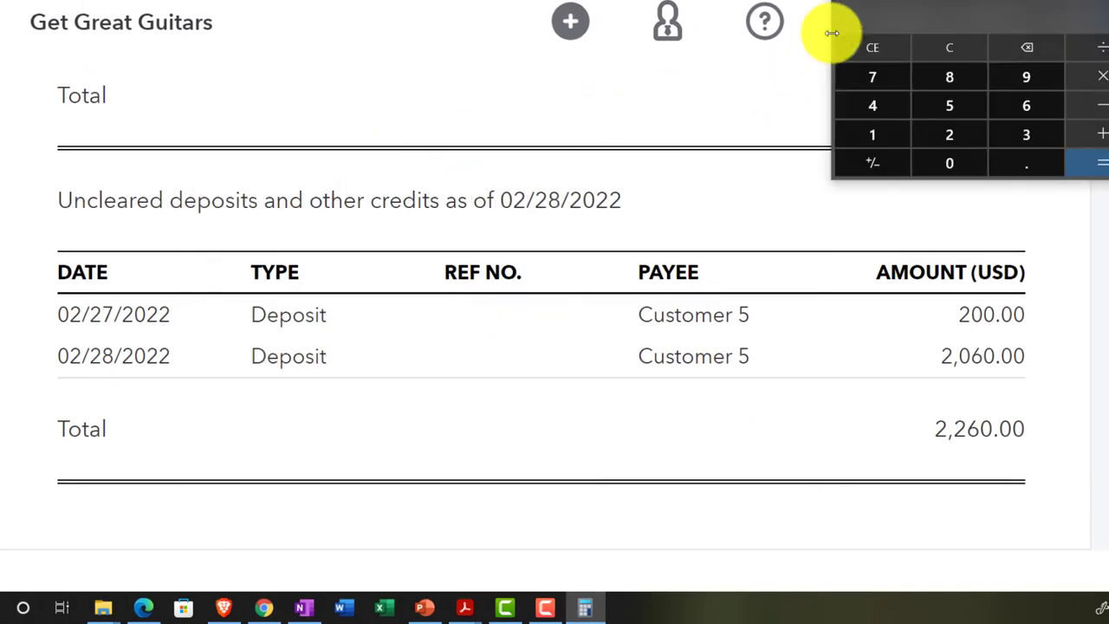
drag(881, 62, 514, 120)
text(8590.99)
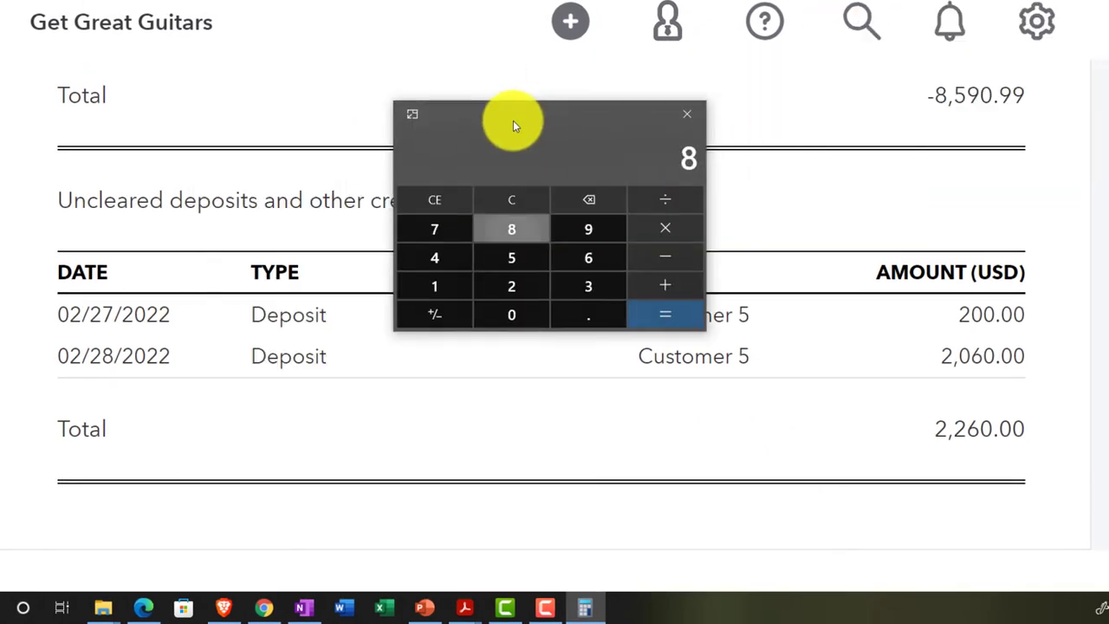
key(minus)
text(2260)
key(Return)
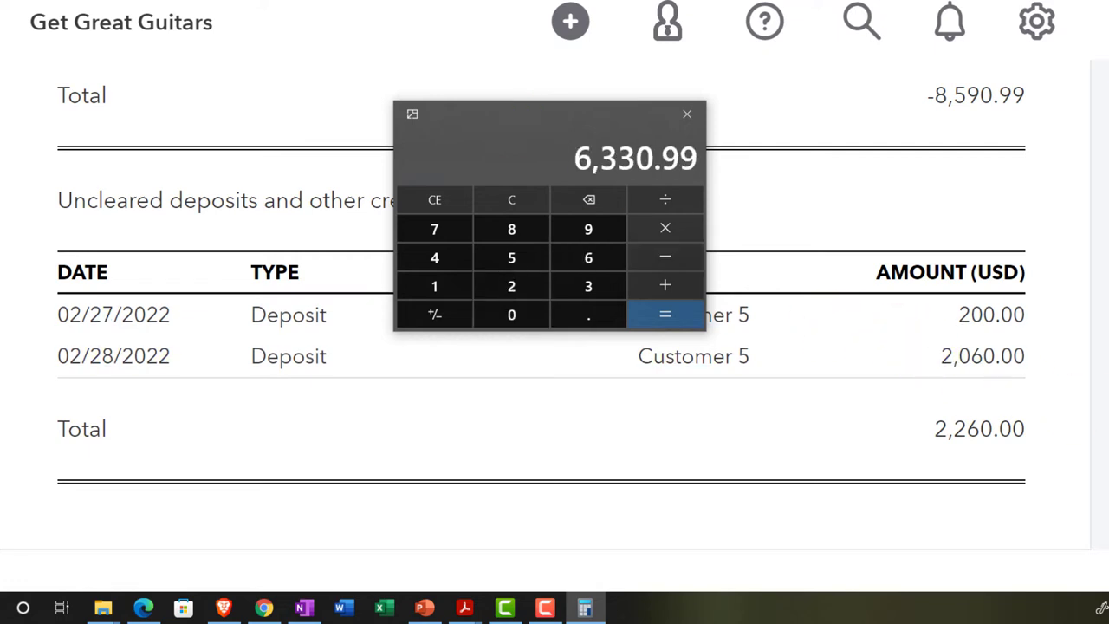
- Compare the calculated difference with the uncleared transactions amount in the report summary and close Calculator
scroll(555, 329, up, 15)
scroll(953, 389, down, 3)
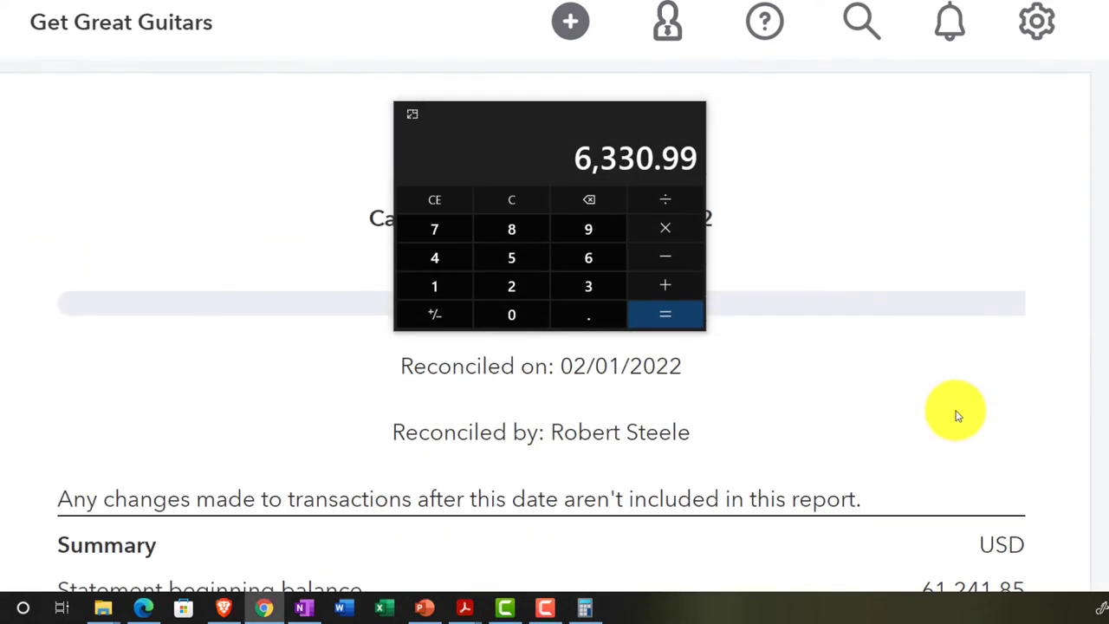
scroll(958, 416, down, 4)
scroll(957, 415, down, 1)
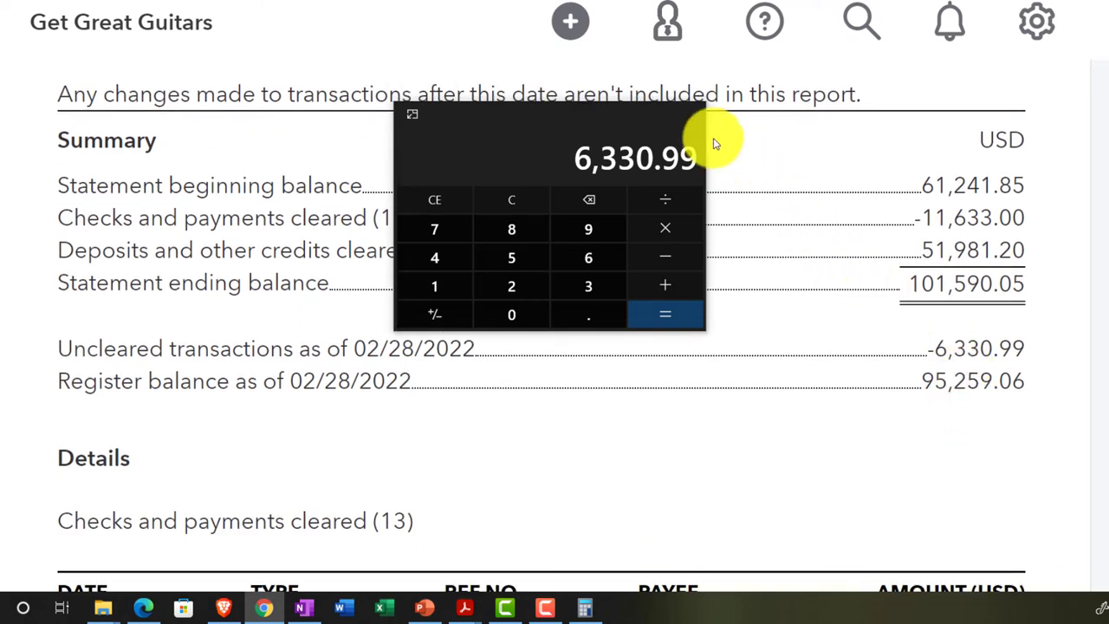
click(698, 118)
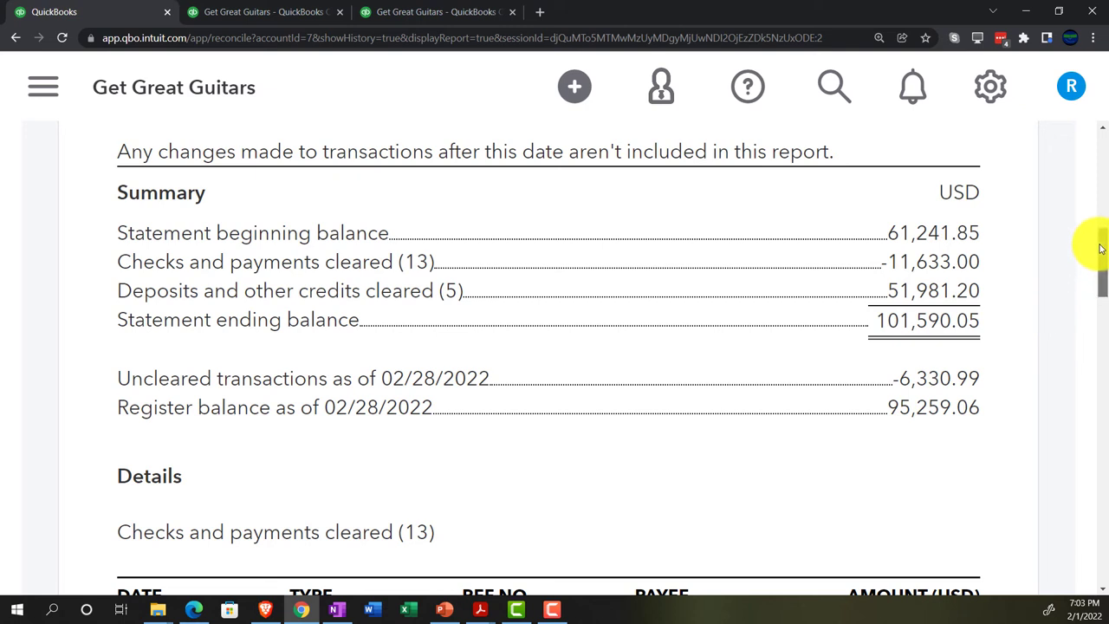
- Return to the Additional Information and recheck the individual uncleared payments and deposits against each other
drag(1100, 250, 1098, 553)
scroll(674, 491, up, 5)
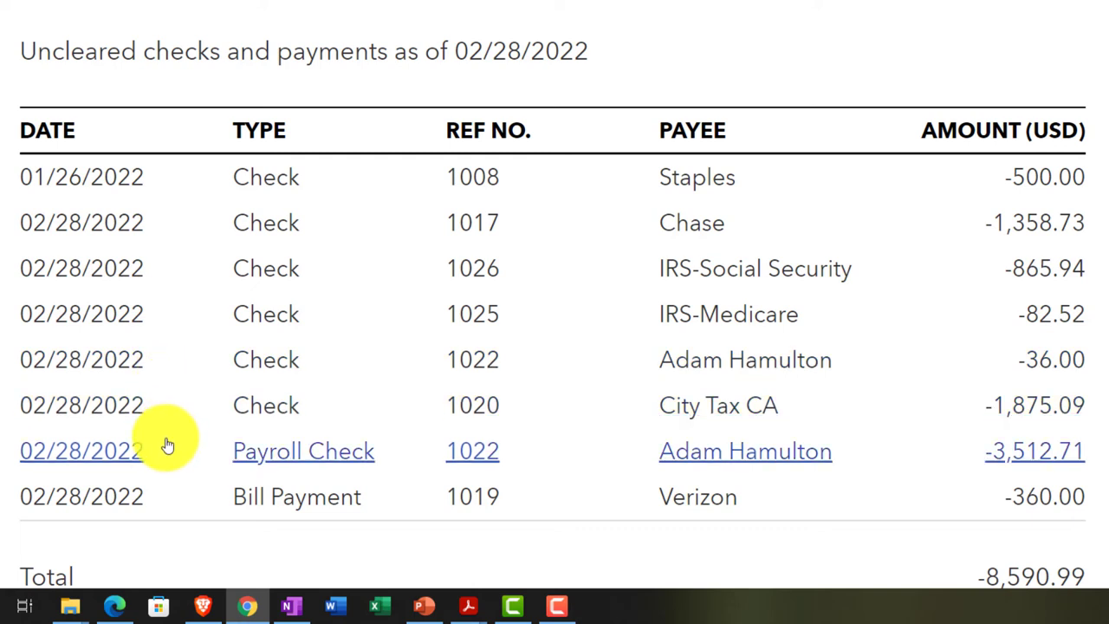
scroll(167, 444, down, 5)
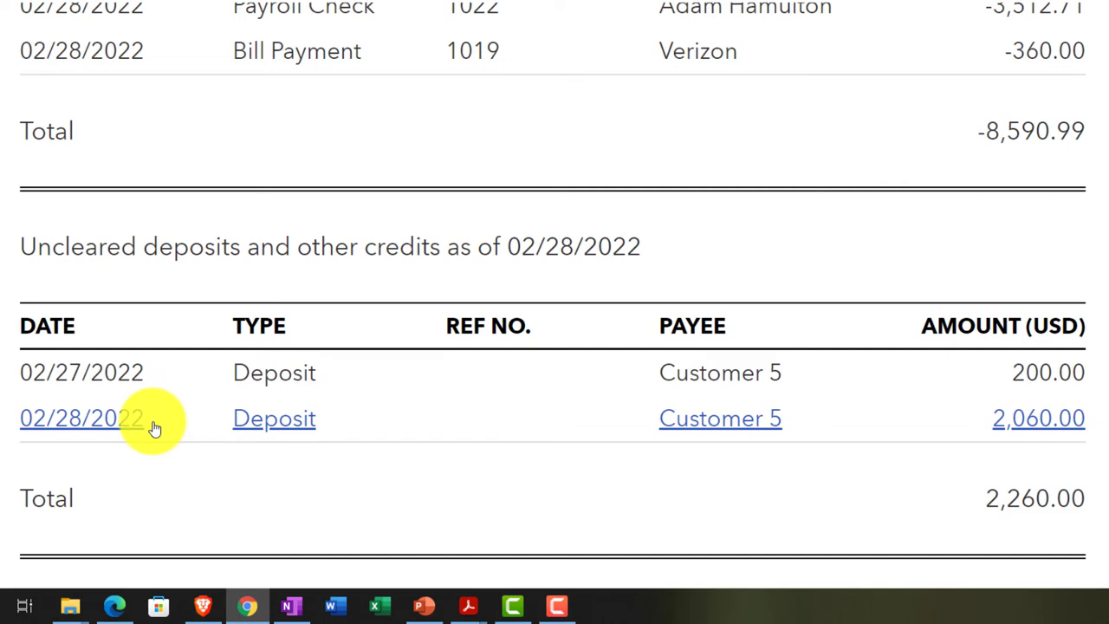
scroll(312, 454, up, 4)
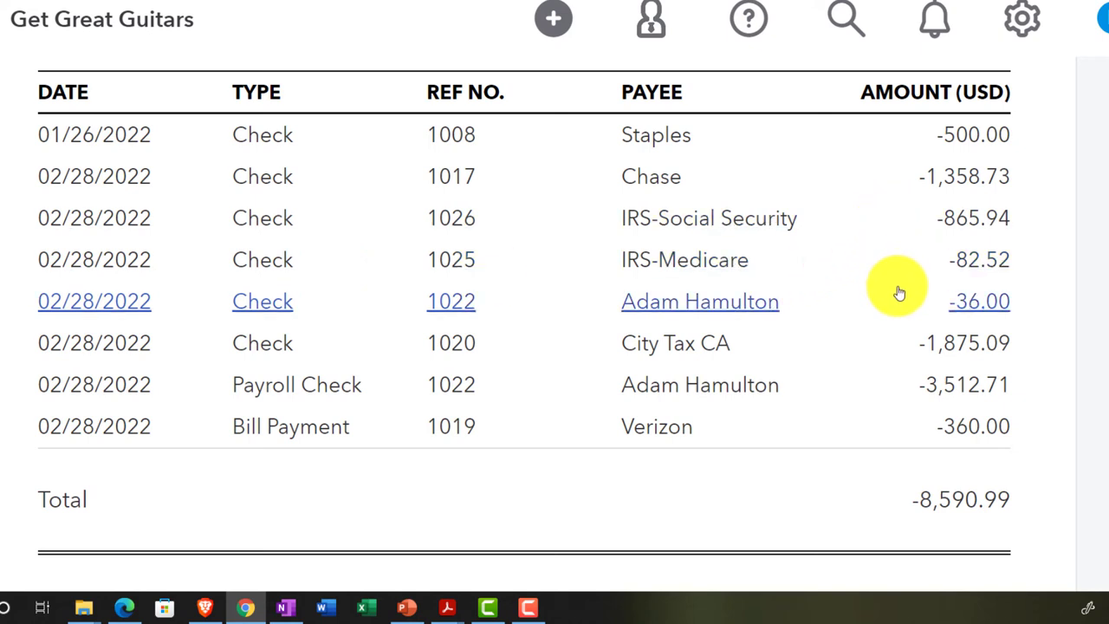
scroll(899, 293, down, 3)
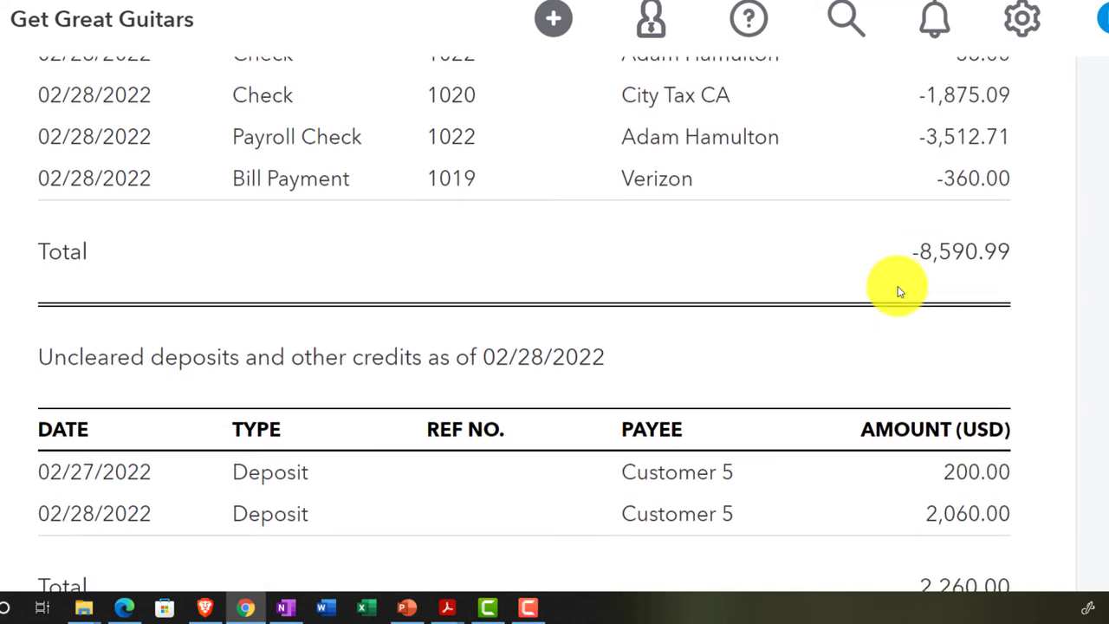
scroll(900, 292, down, 1)
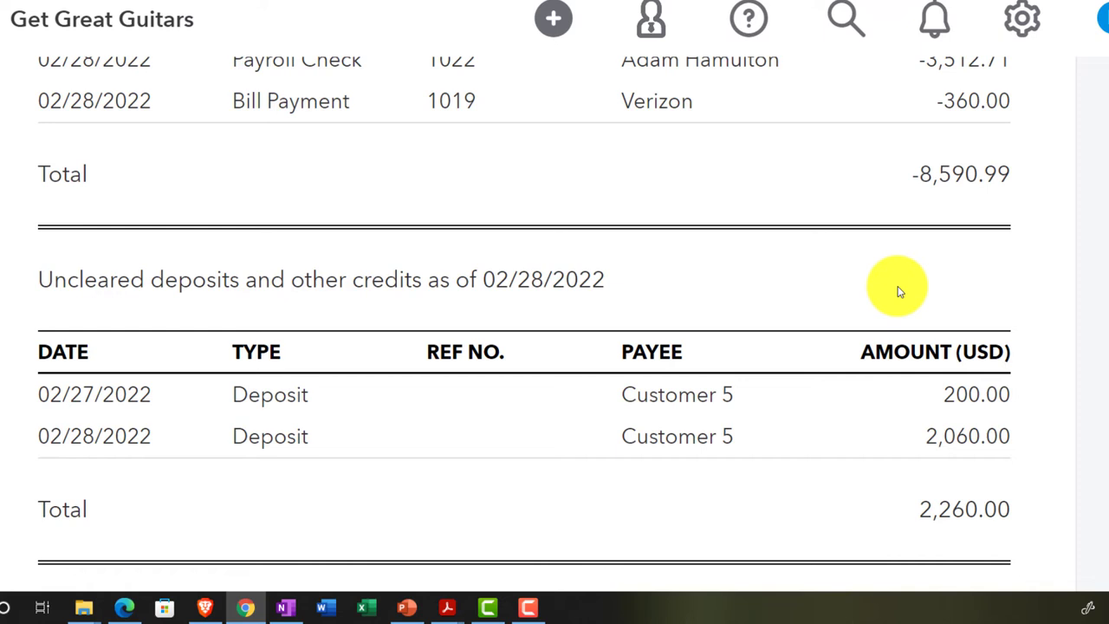
scroll(899, 292, down, 1)
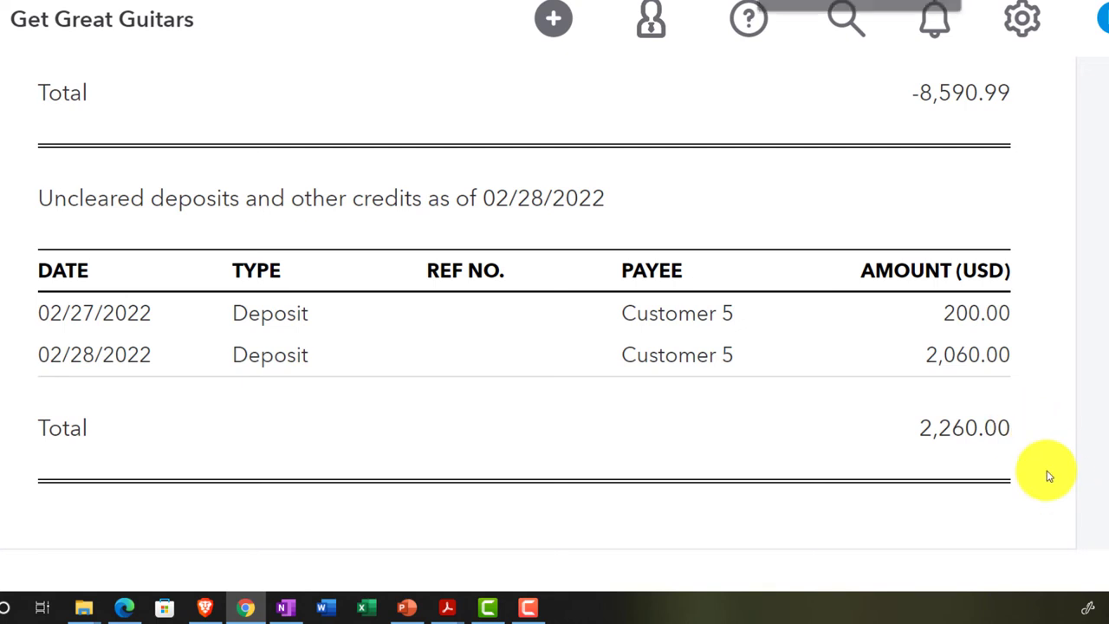
- Print all pages of the February Cash reconciliation report using the CutePDF Writer destination
key(ctrl+minus)
scroll(1002, 473, up, 20)
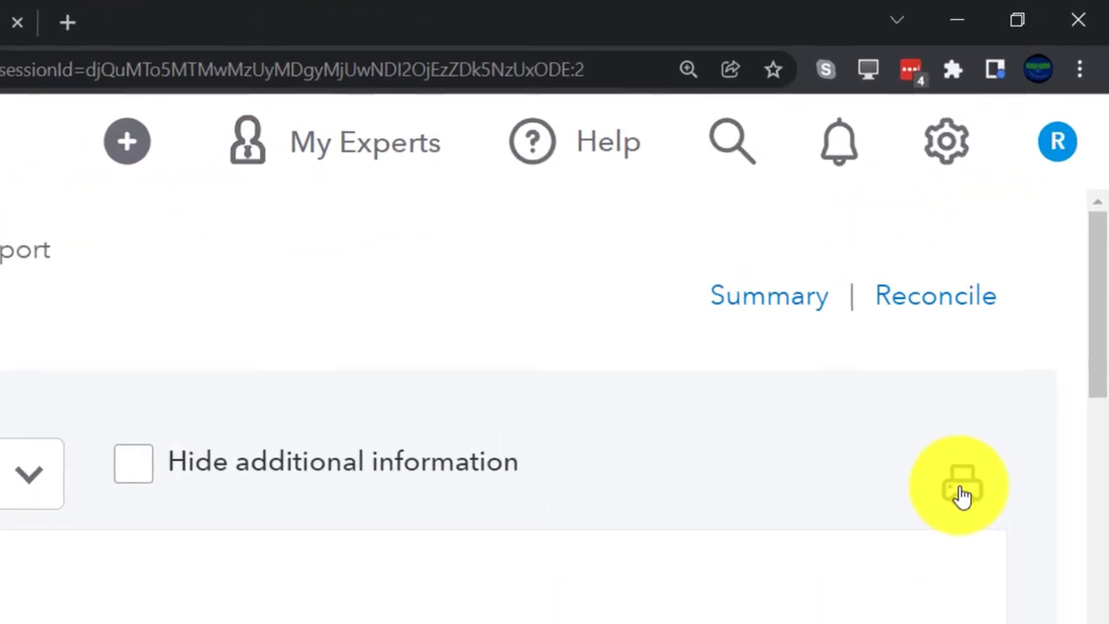
click(962, 496)
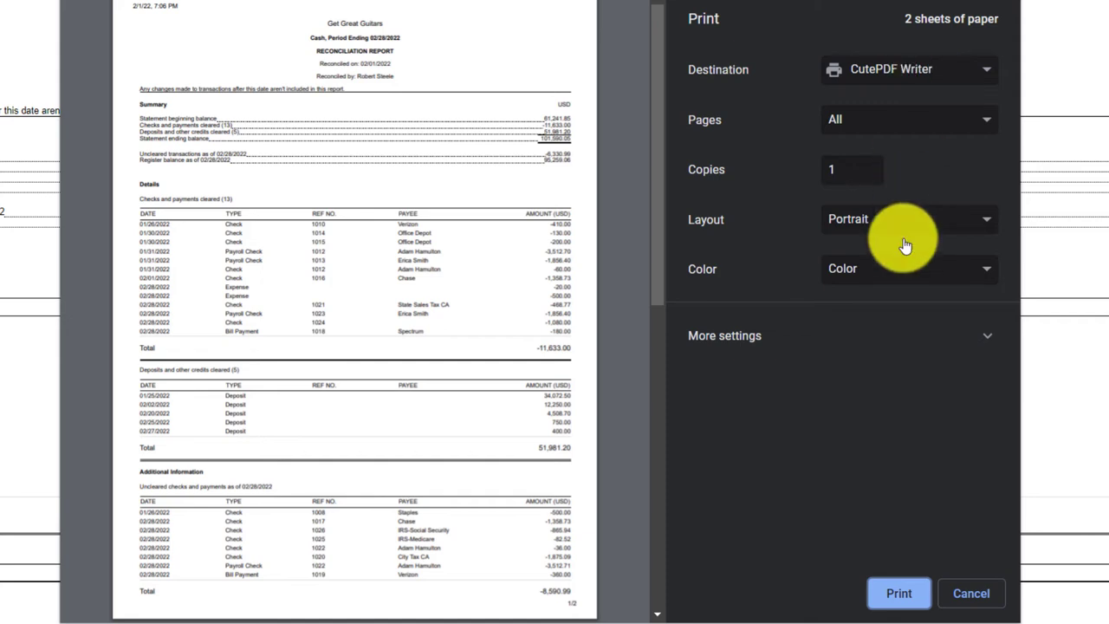
click(898, 604)
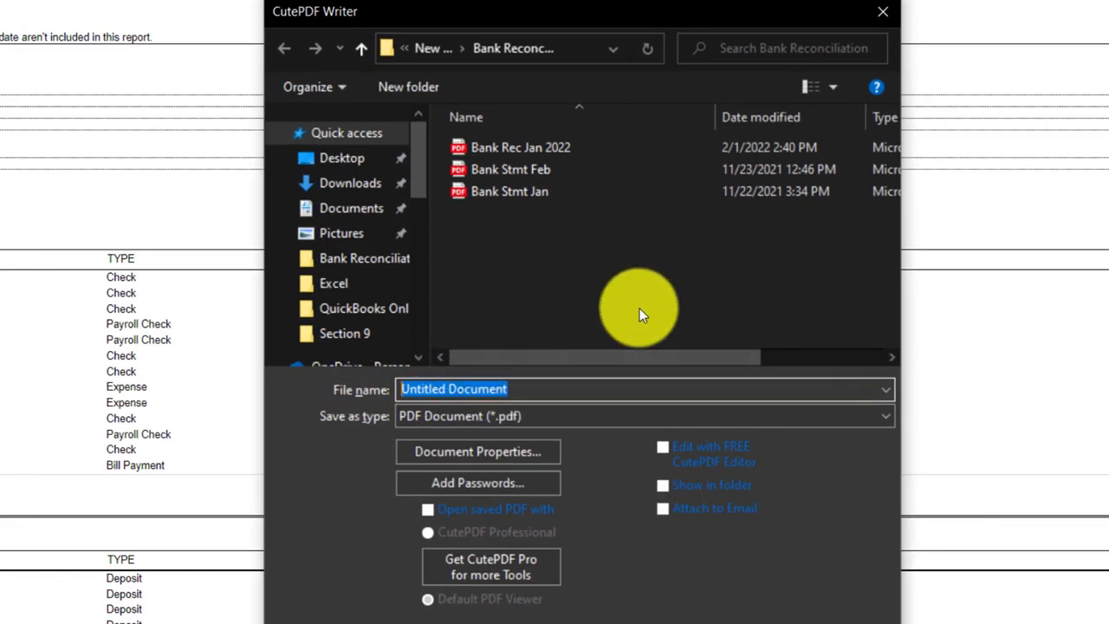
- Save the printed report as a PDF named "Bank Rec Feb 2022" in the Bank Reconciliation folder, adapting the January reconciliation's file name
click(559, 149)
click(474, 389)
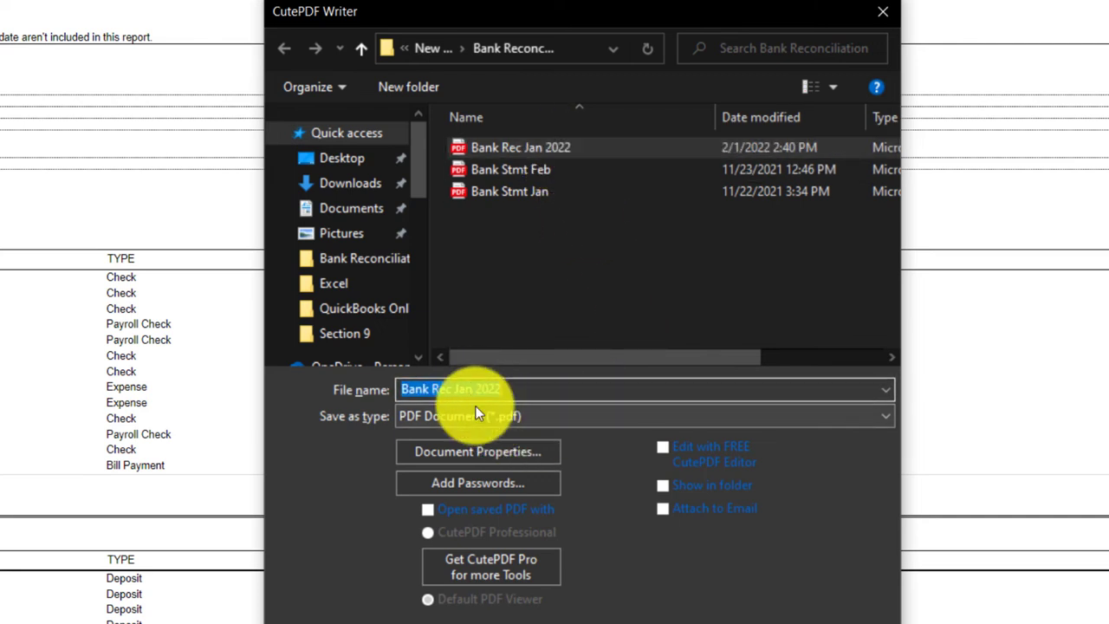
key(Left)
key(Right)
key(Right)
key(Right)
key(Right)
key(BackSpace)
key(BackSpace)
key(BackSpace)
text(Feb)
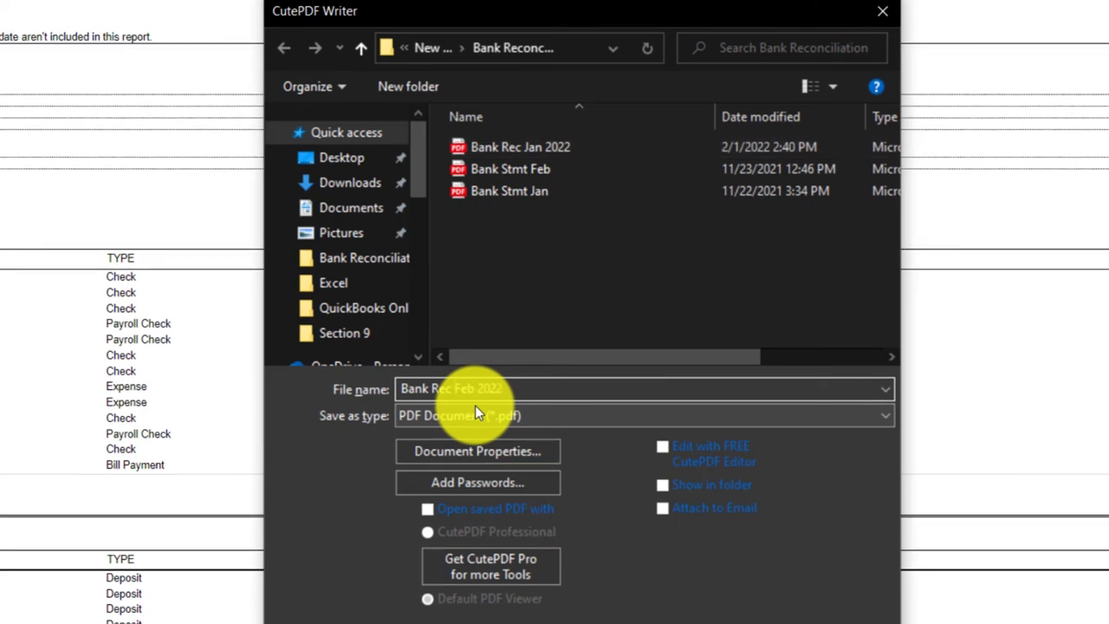
click(742, 623)
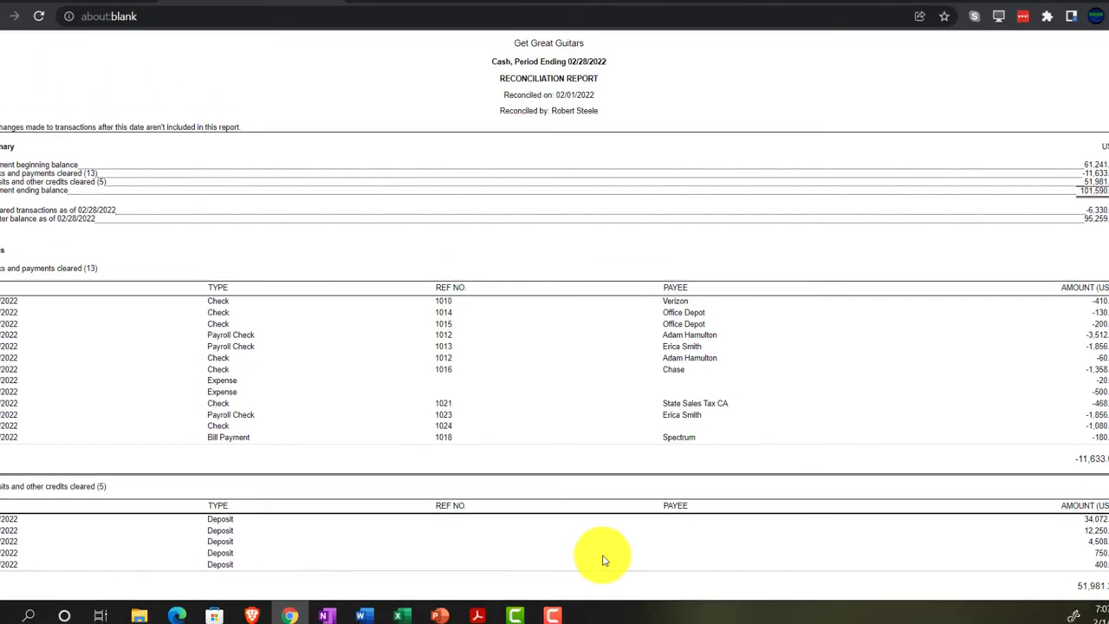
- Switch to File Explorer, check for Bank Rec Feb 2022 in the Bank Reconciliation folder, and return to Chrome
mouse_move(158, 607)
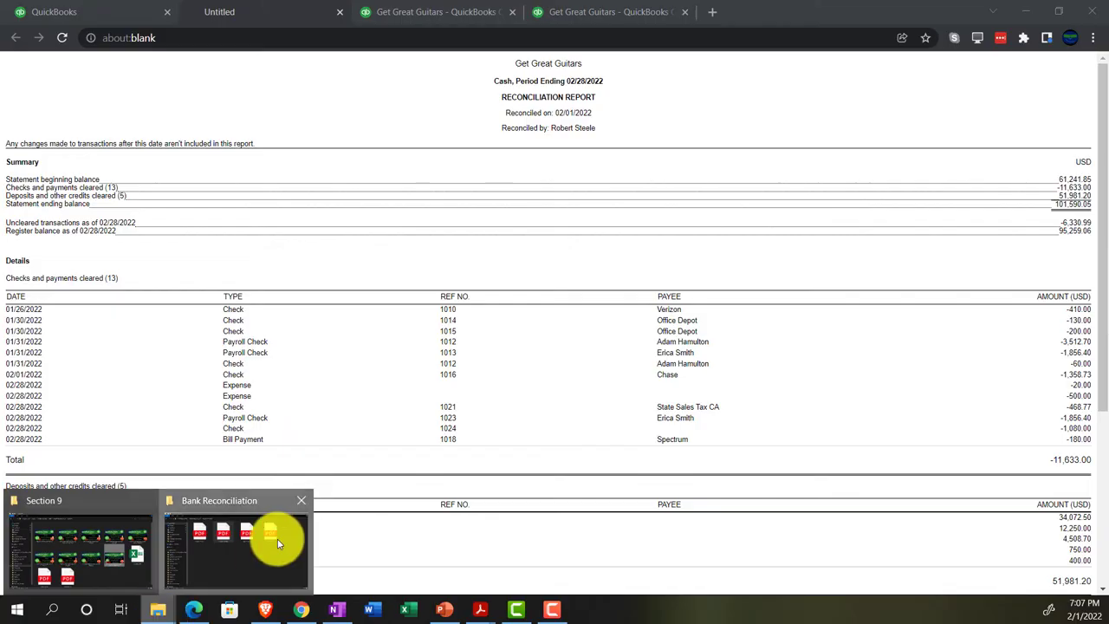
click(277, 539)
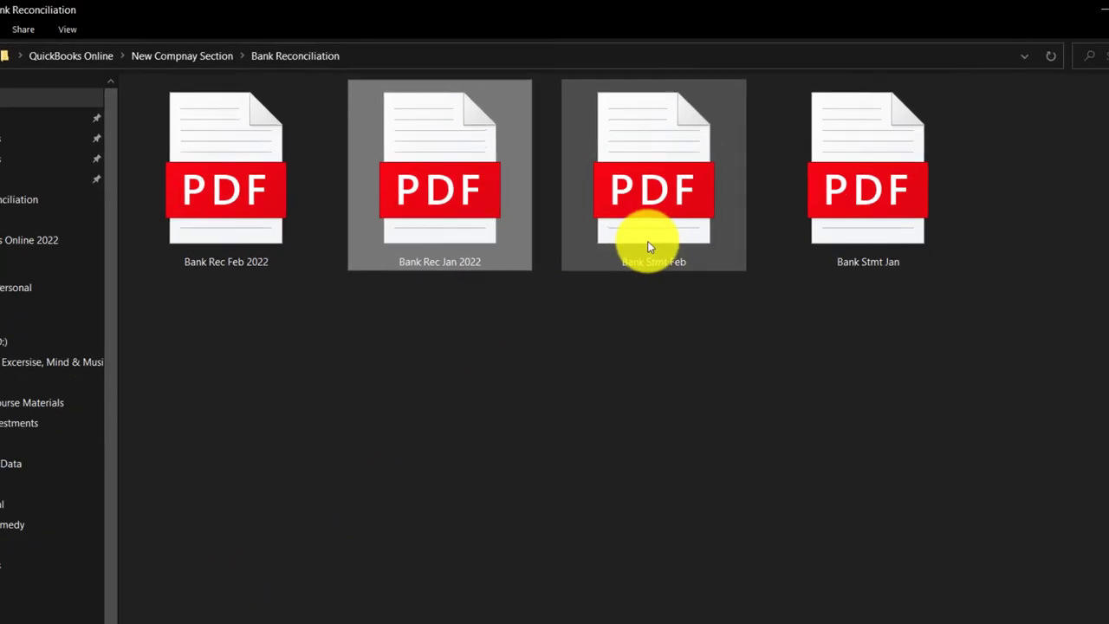
click(211, 248)
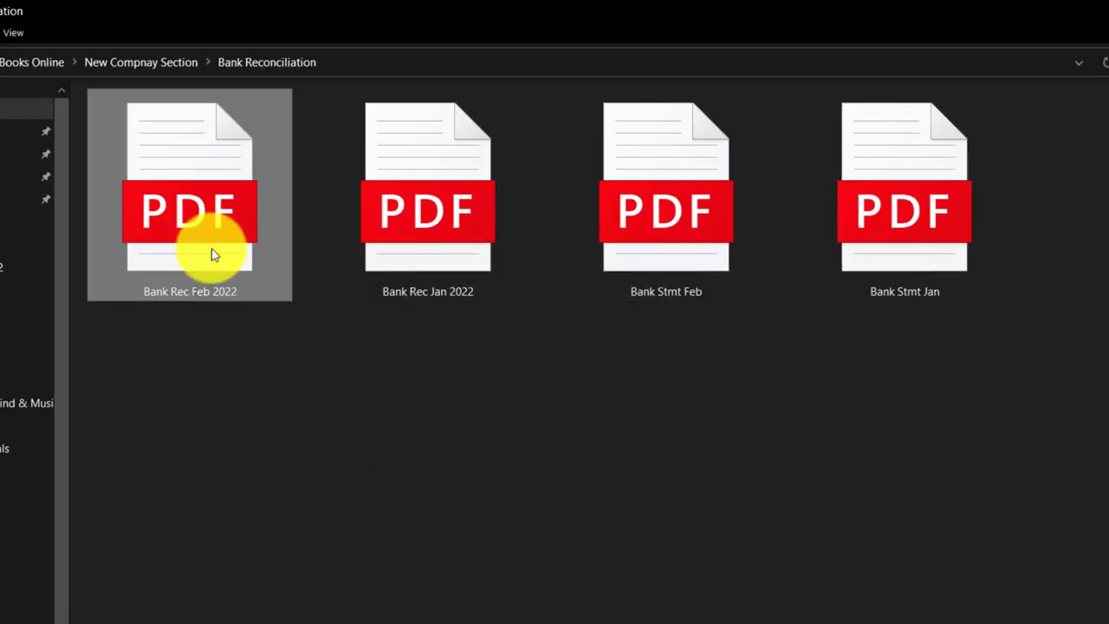
click(286, 596)
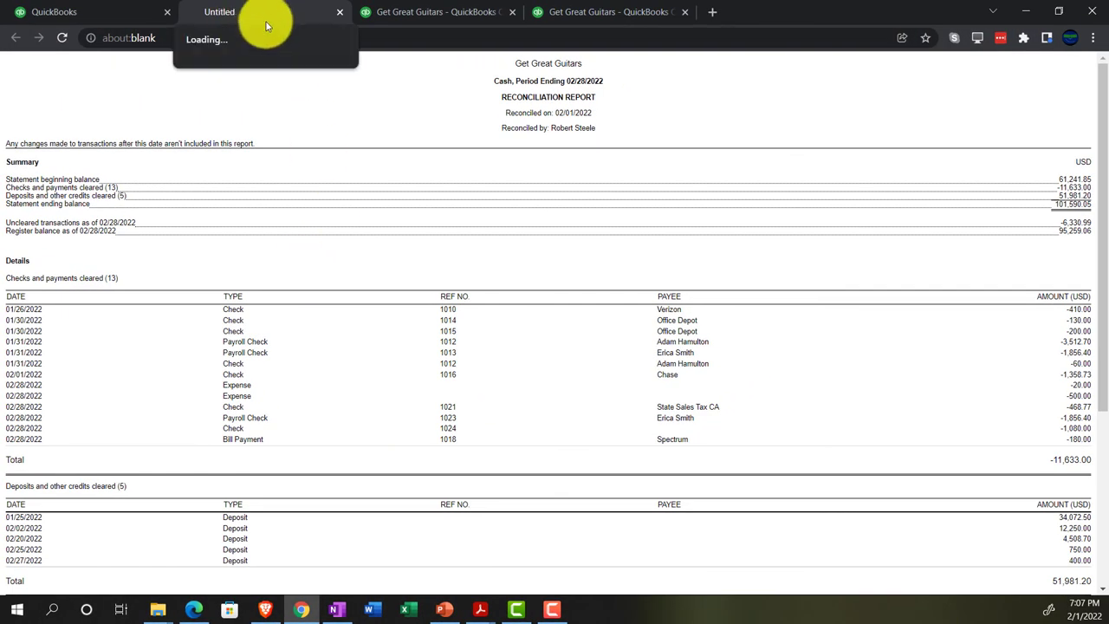
- Return to the QuickBooks reconciliation report, view the Cash bank register, and open the reconciliation summary through the Bookkeeping section's Reconcile page
click(110, 12)
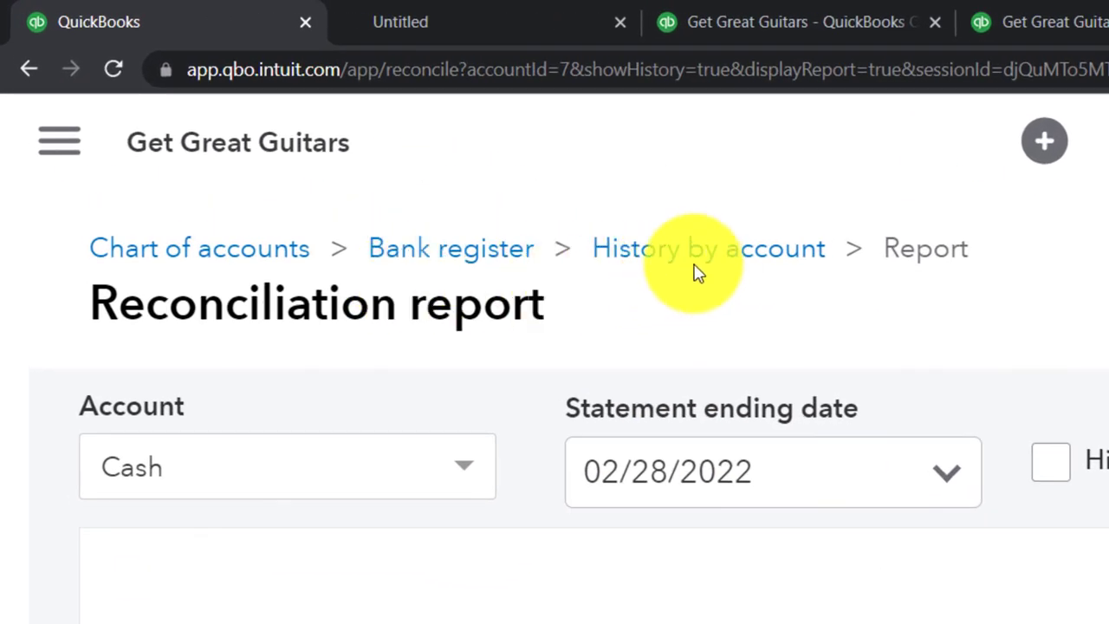
click(448, 253)
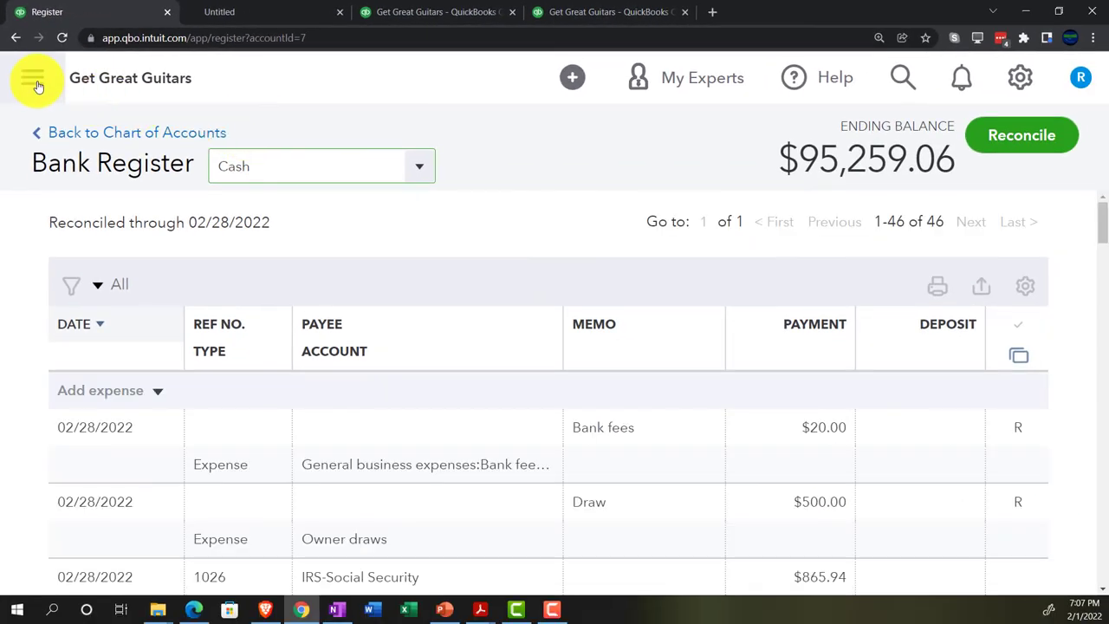
click(45, 84)
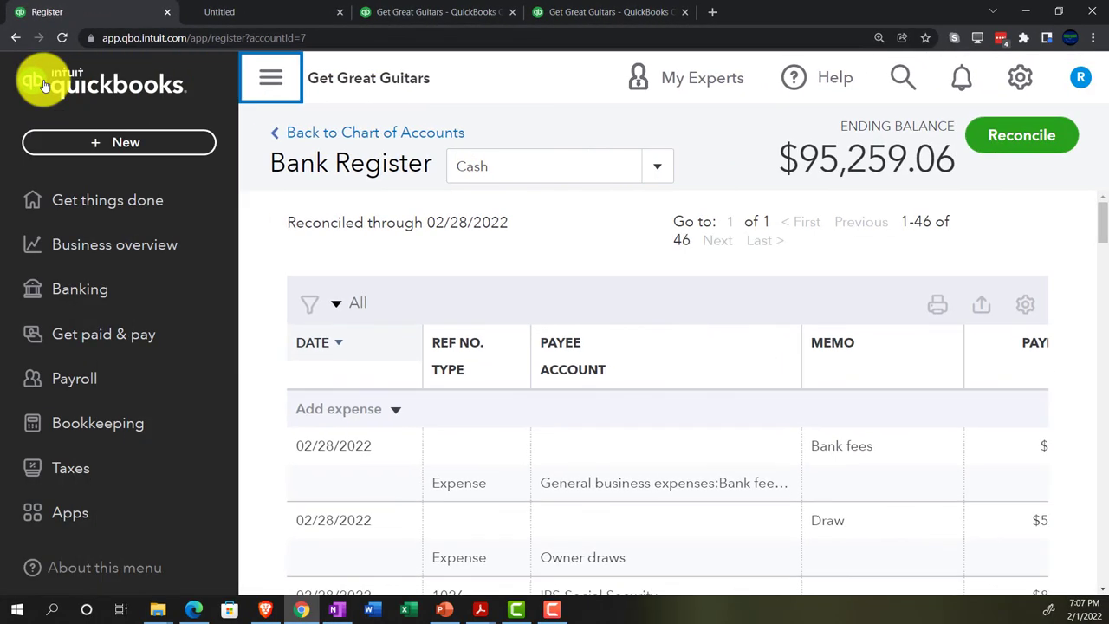
key(ctrl+minus)
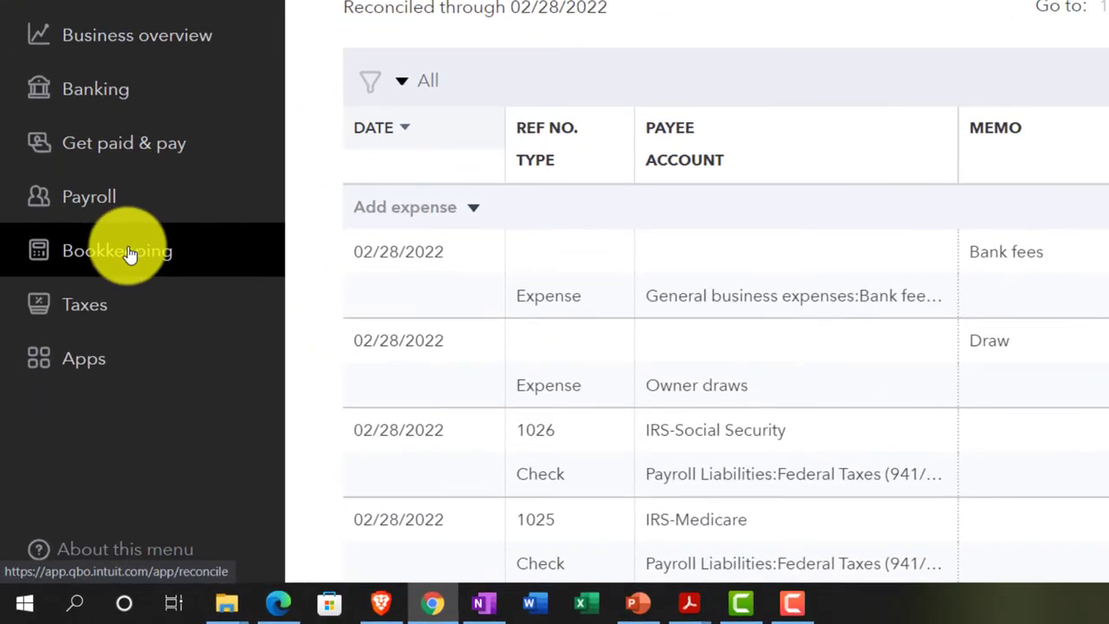
click(84, 336)
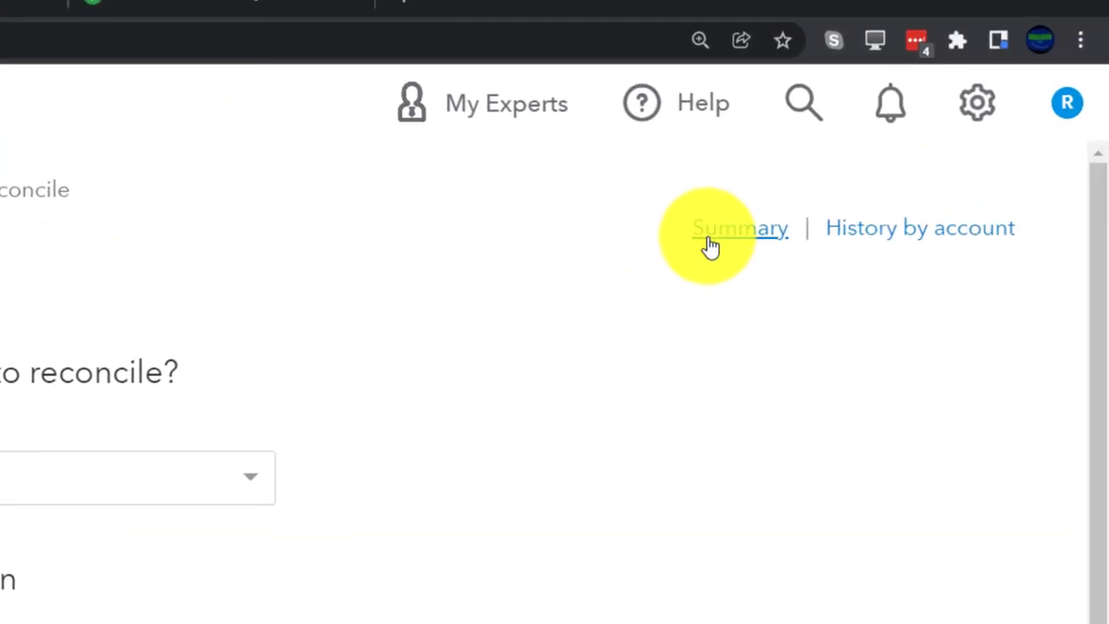
click(711, 245)
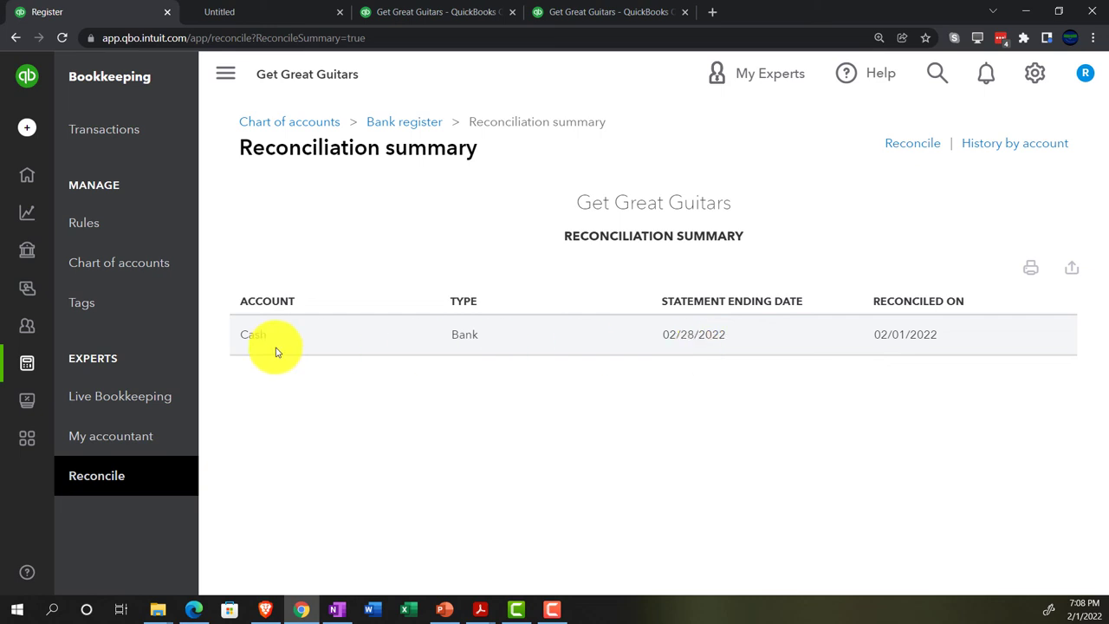
- Search the business overview reports for "recon" and open Reconciliation Reports to view the Cash account's history
mouse_move(35, 293)
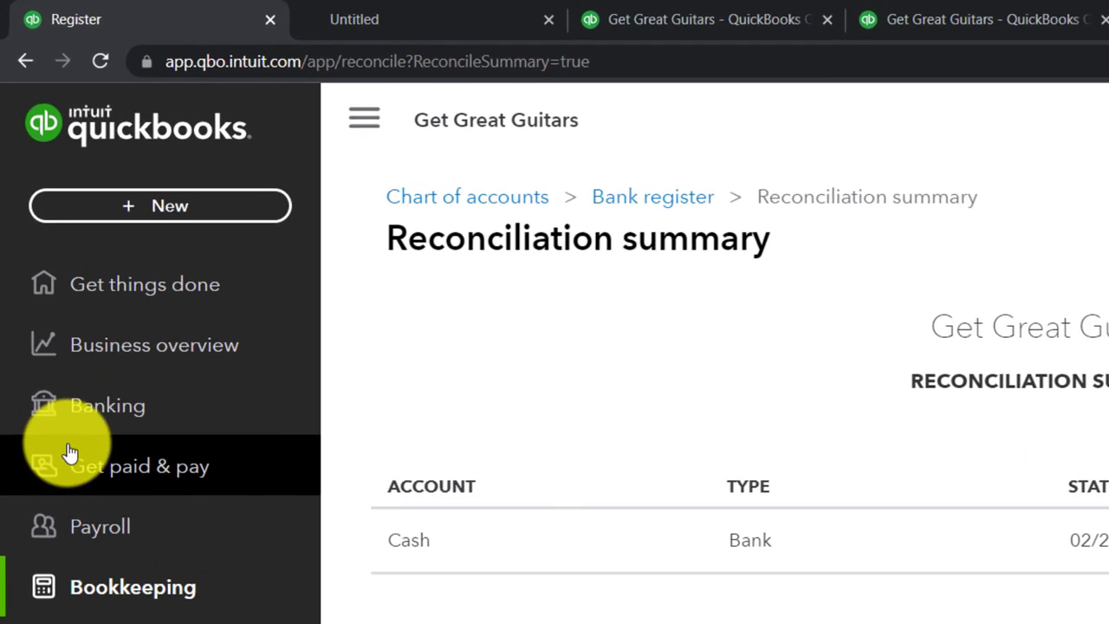
click(80, 364)
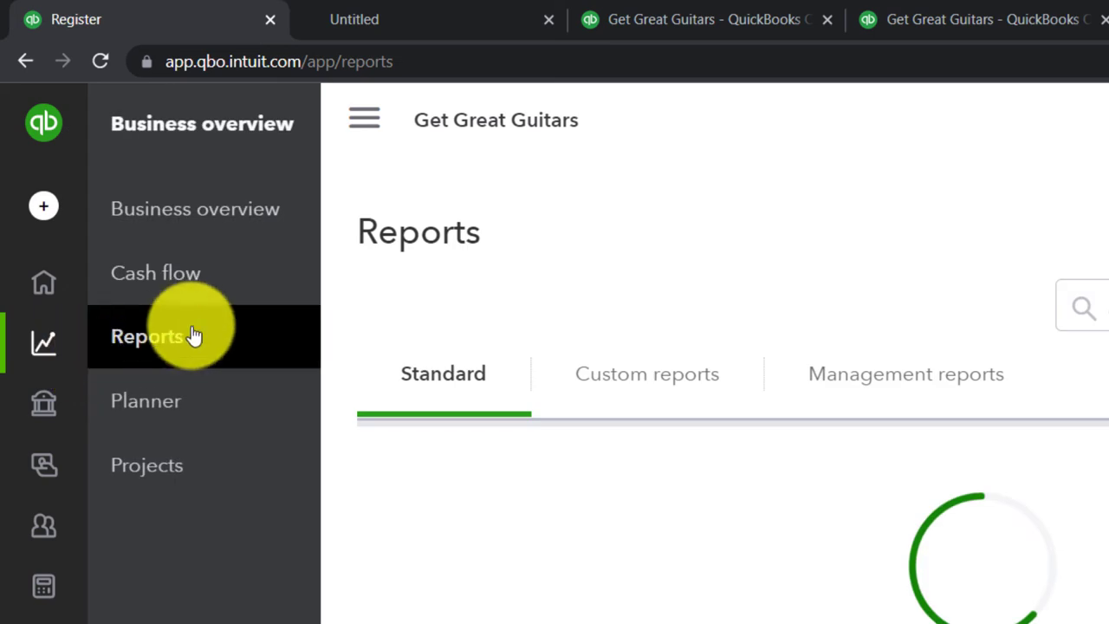
click(160, 338)
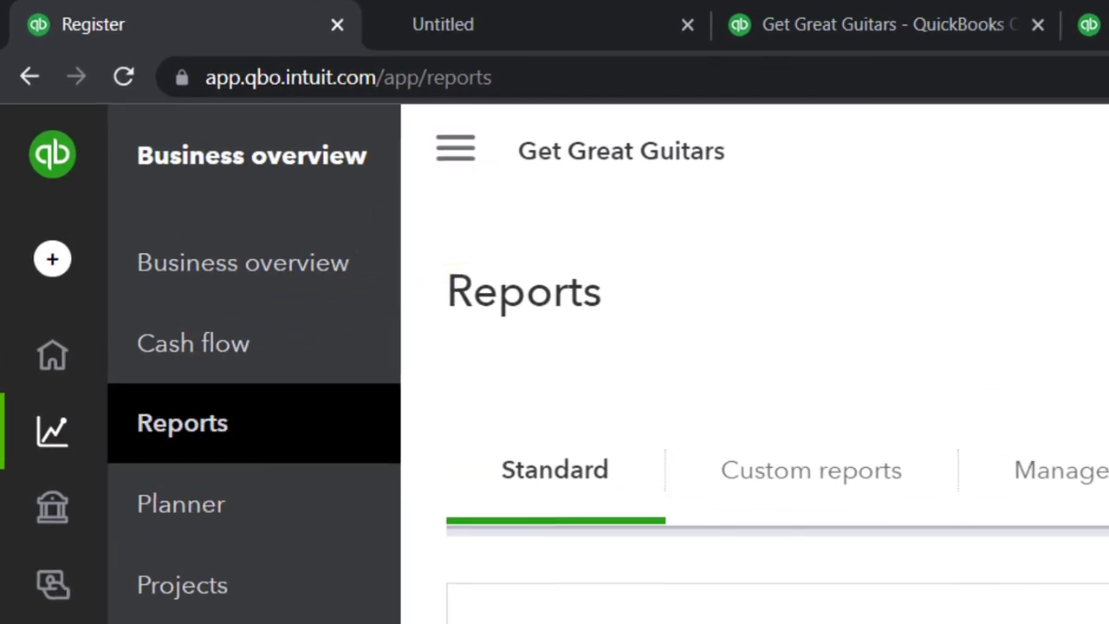
click(832, 356)
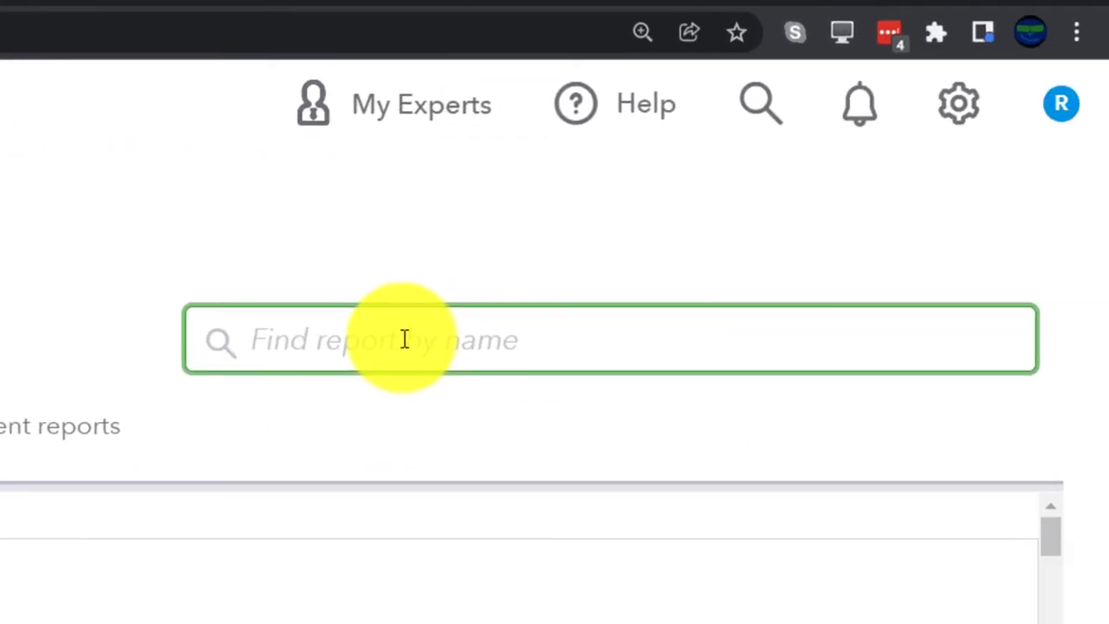
text(ba)
key(BackSpace)
key(BackSpace)
text(re)
text(con)
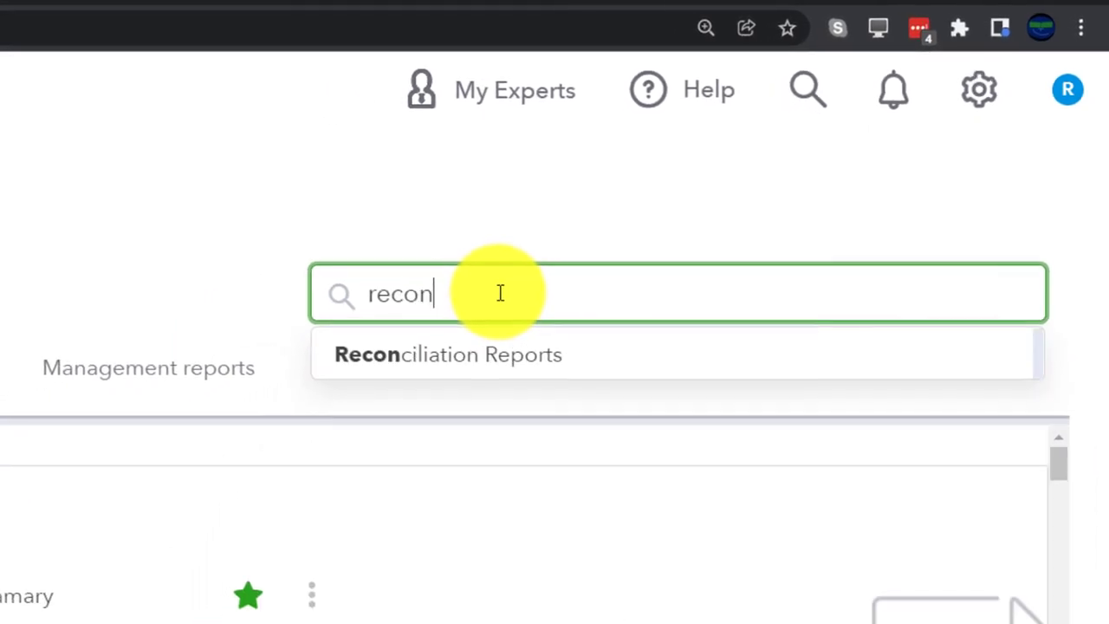
key(Down)
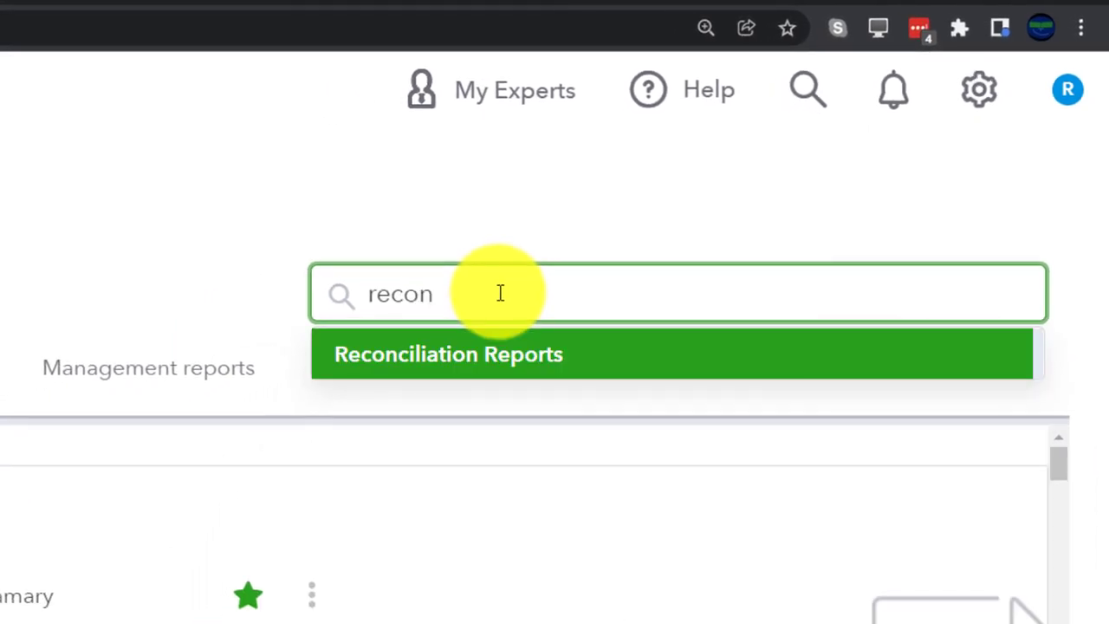
key(Return)
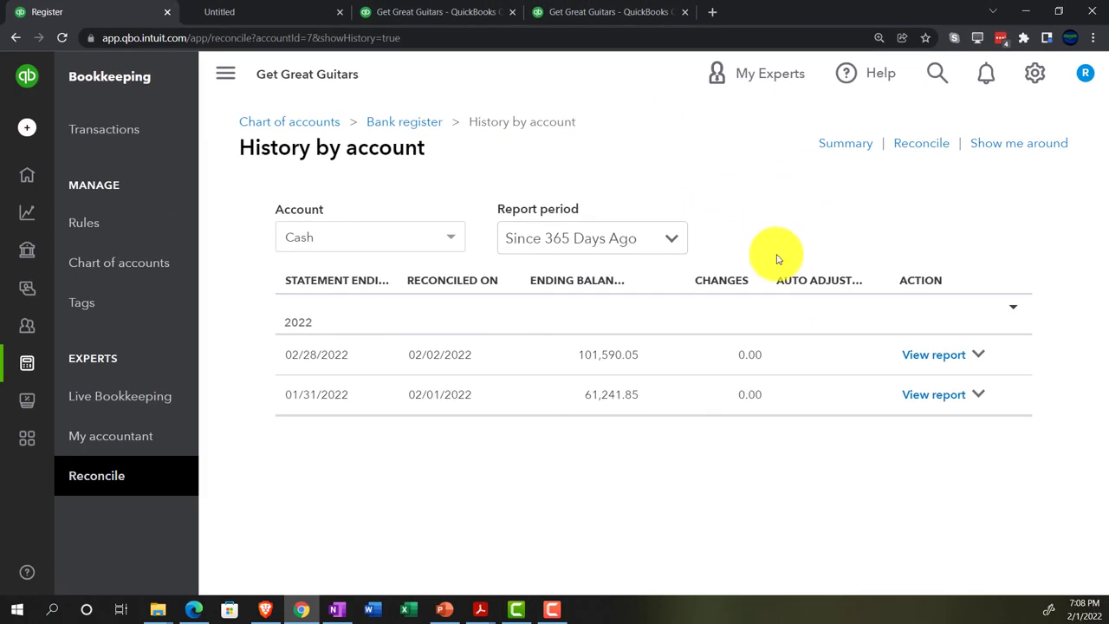
- Open the reconciliation report ending 01/31/2022, review its summary, cleared and uncleared transactions, and return to the history by account
click(225, 74)
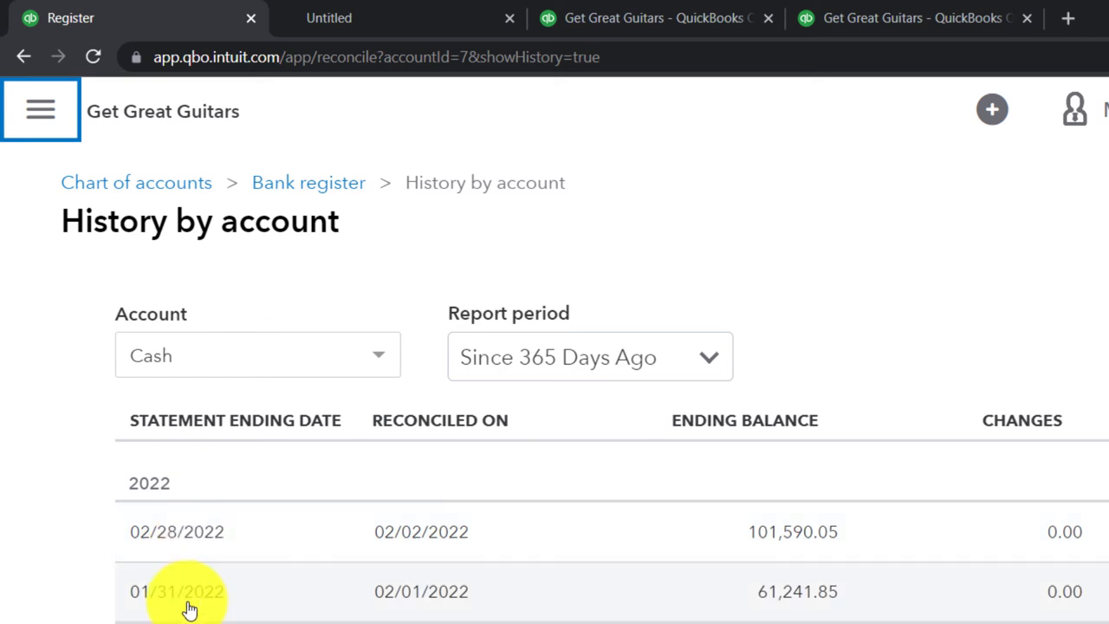
click(188, 609)
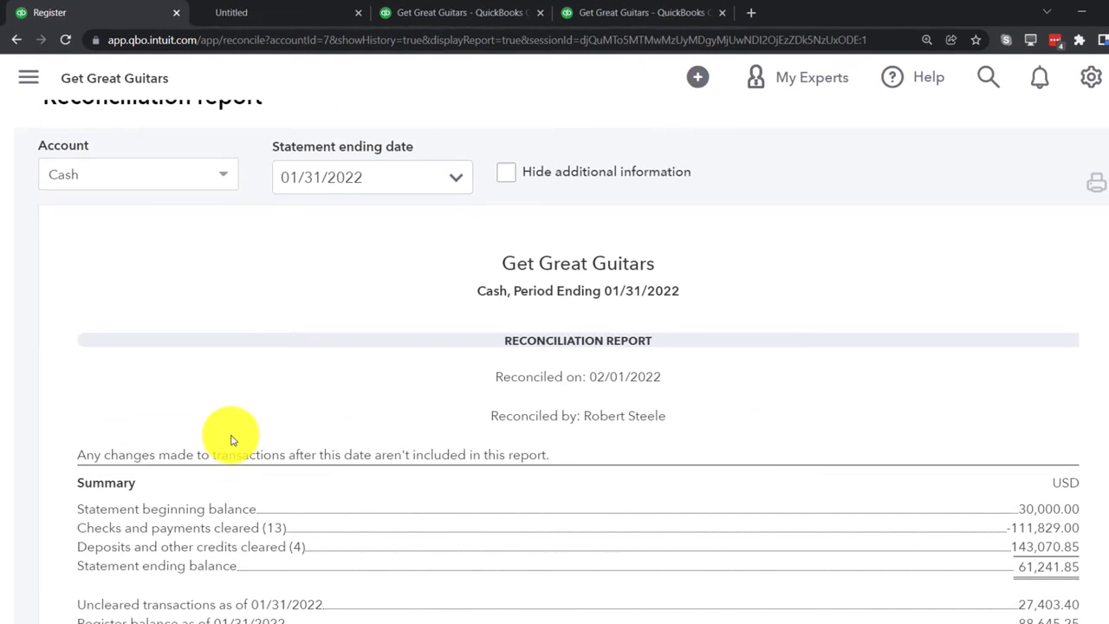
scroll(232, 441, down, 5)
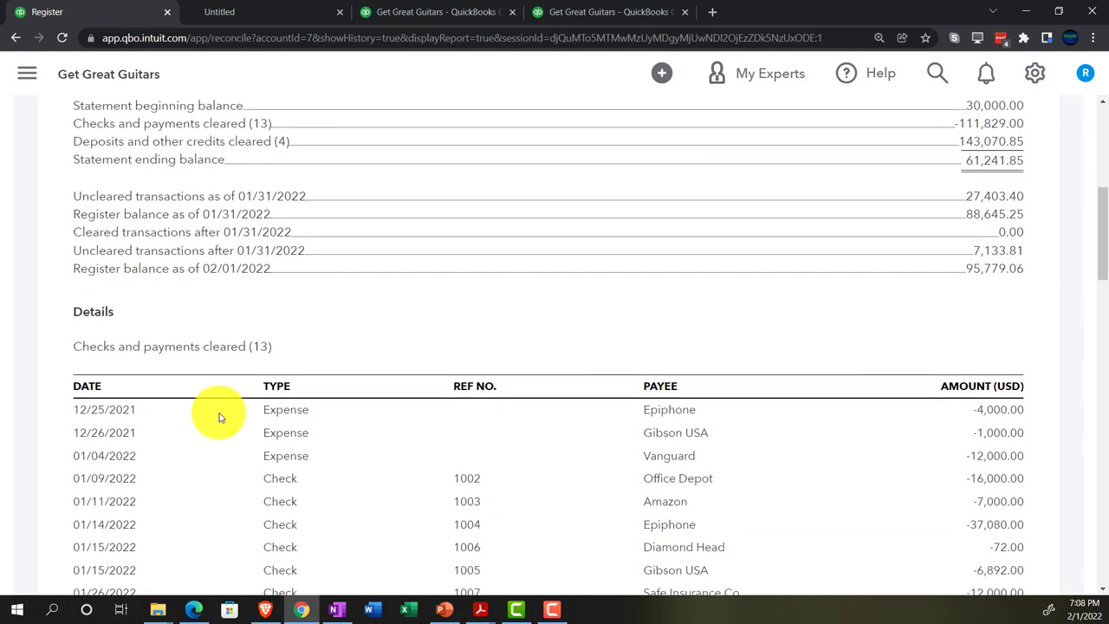
scroll(220, 417, down, 5)
scroll(220, 418, down, 5)
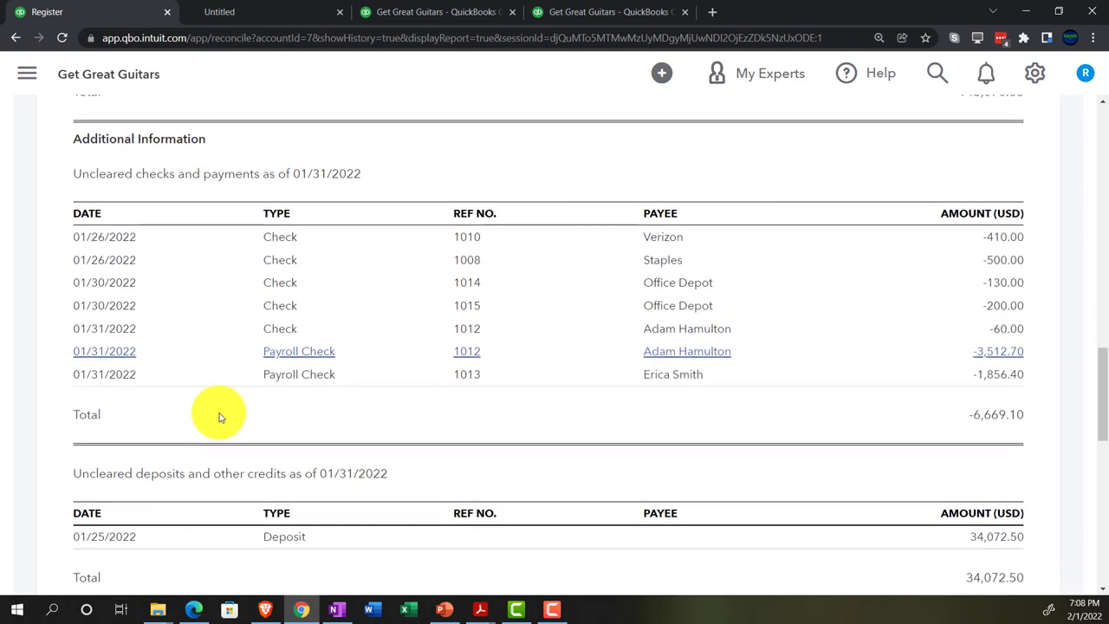
scroll(219, 418, up, 7)
scroll(219, 418, up, 1)
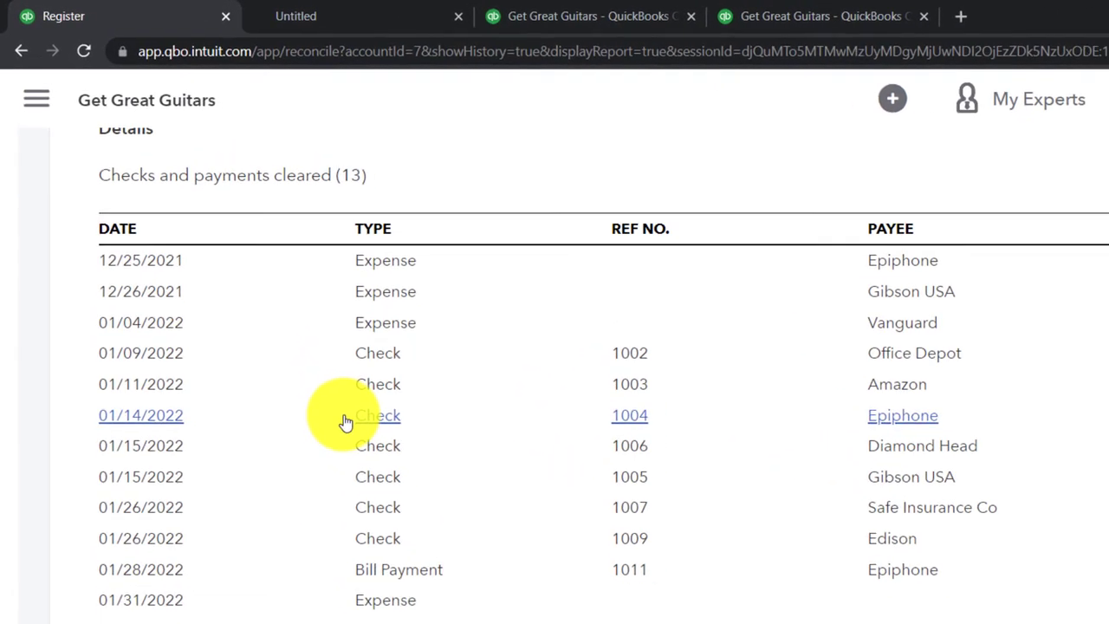
scroll(350, 364, up, 2)
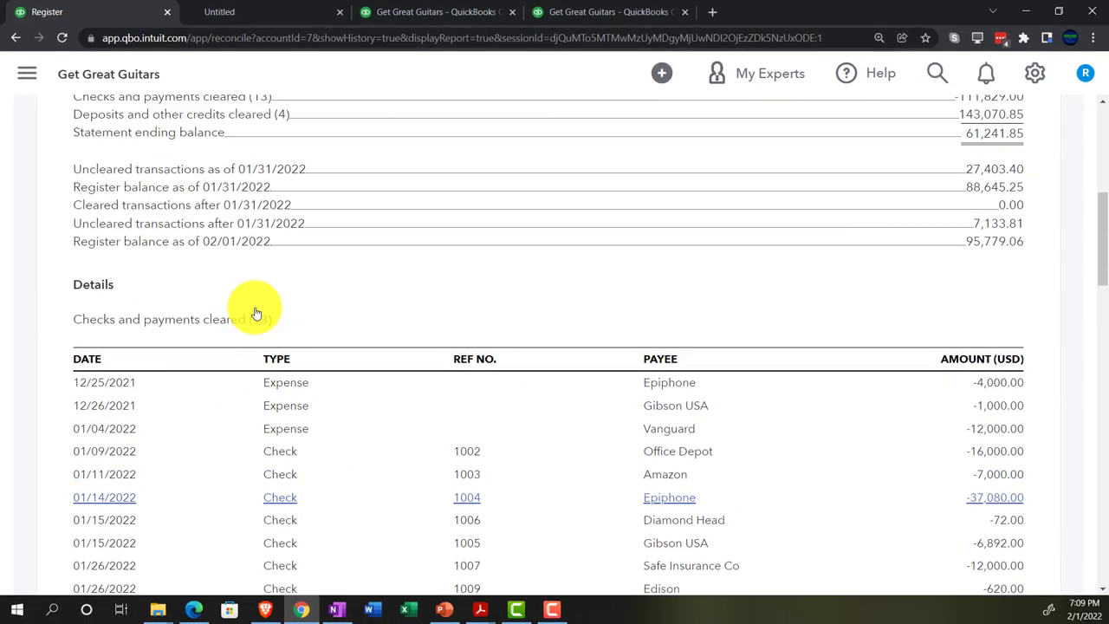
scroll(256, 314, up, 1)
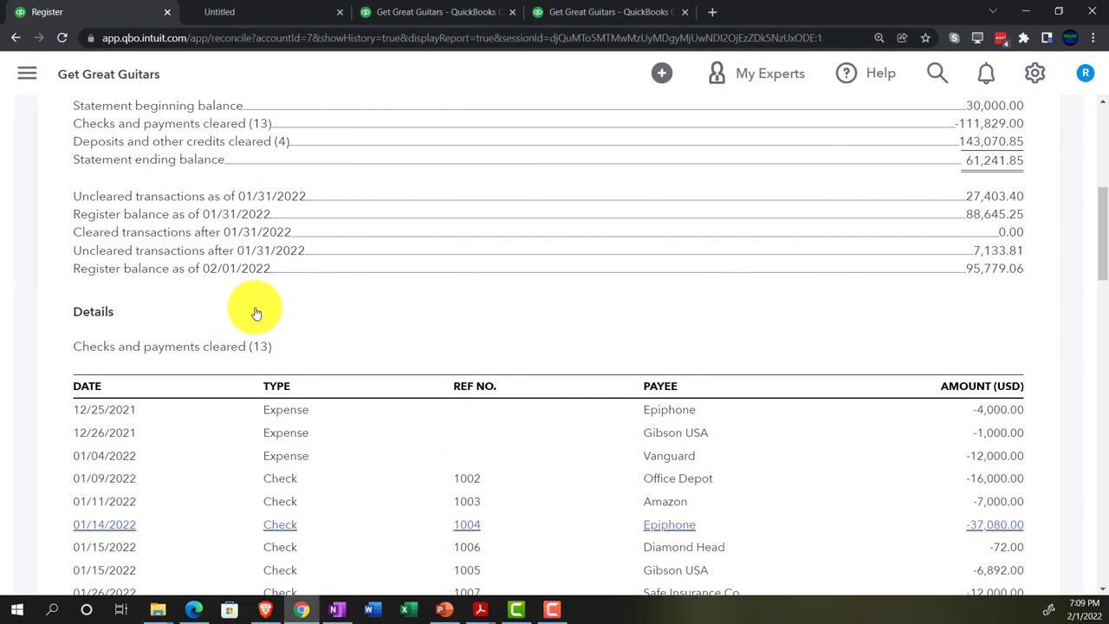
scroll(257, 314, up, 5)
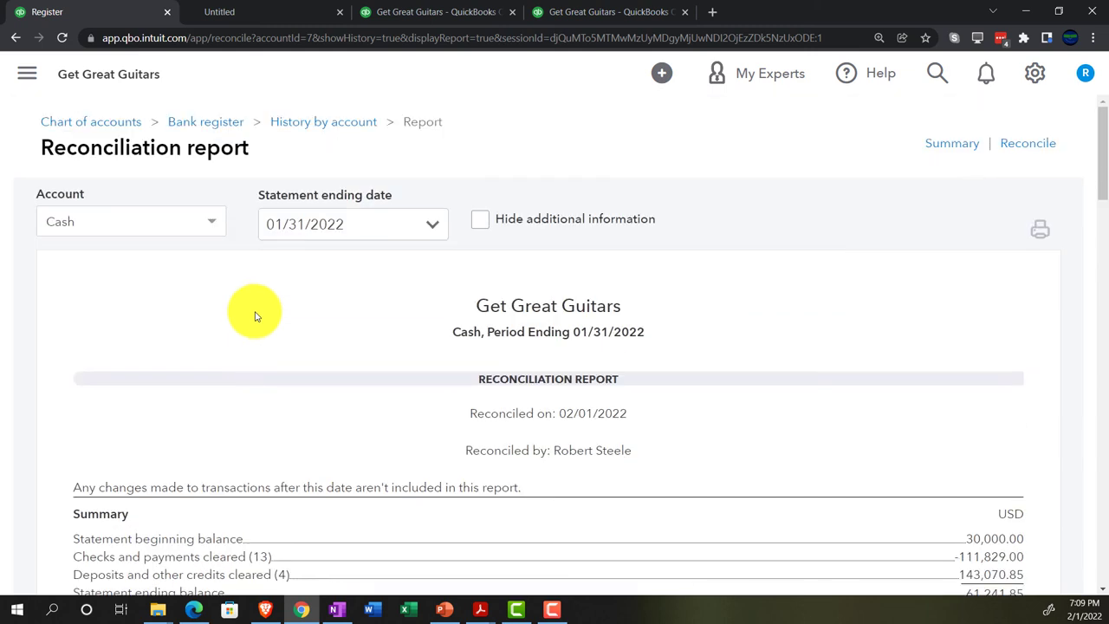
click(323, 124)
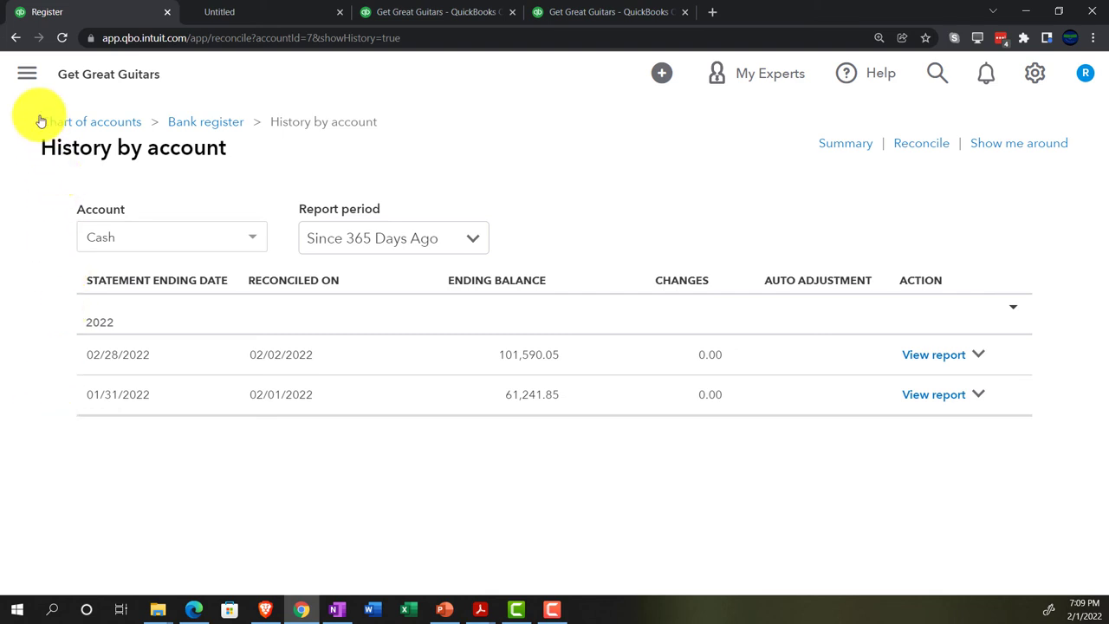
click(28, 78)
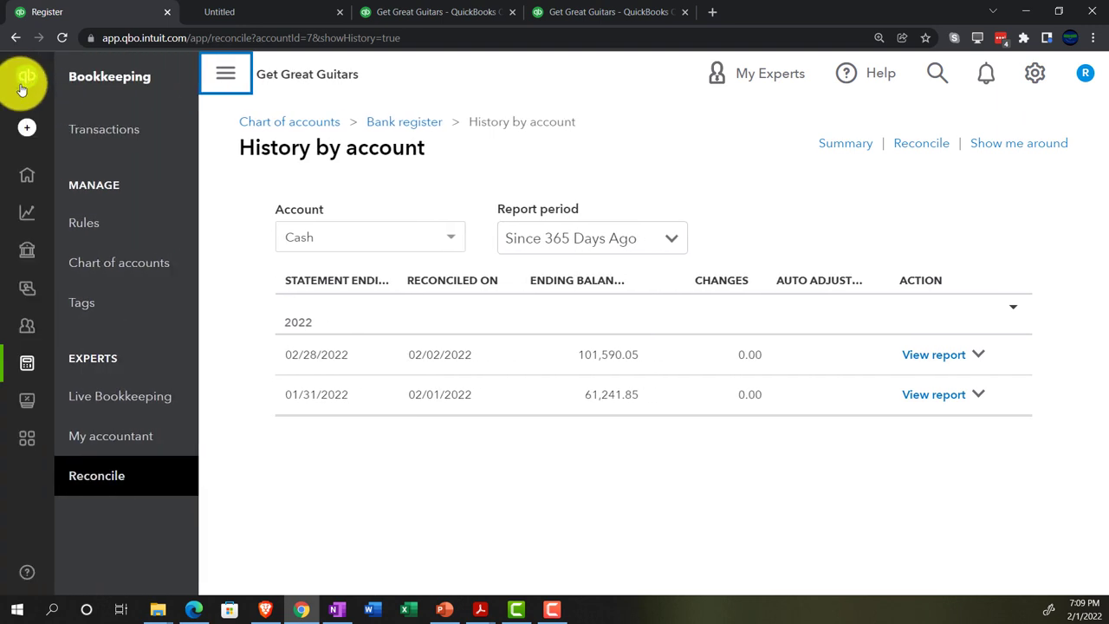
- Review the January - February 2022 Profit and Loss report's monthly income and expenses, including bank fees & service charges
click(580, 11)
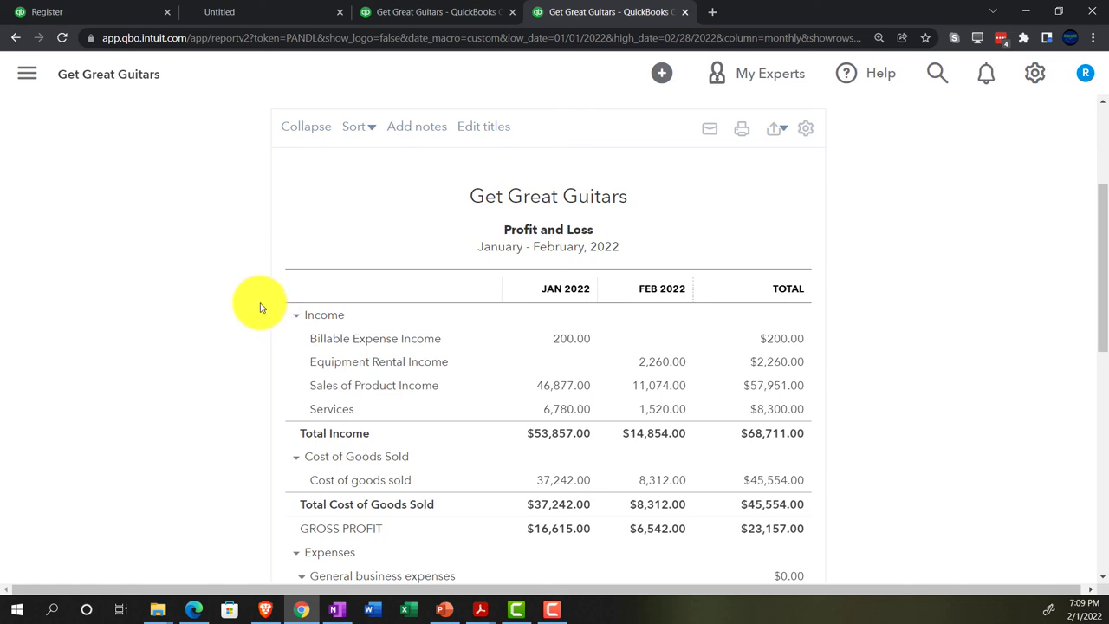
scroll(260, 308, down, 1)
key(ctrl+plus)
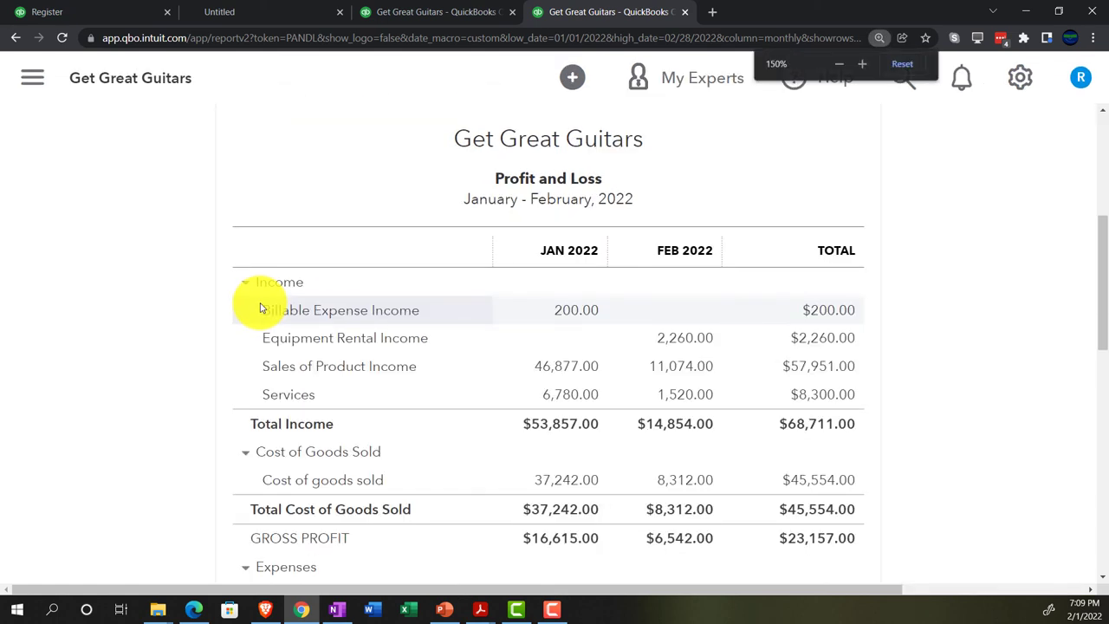
key(ctrl+plus)
scroll(208, 319, down, 3)
scroll(203, 321, down, 3)
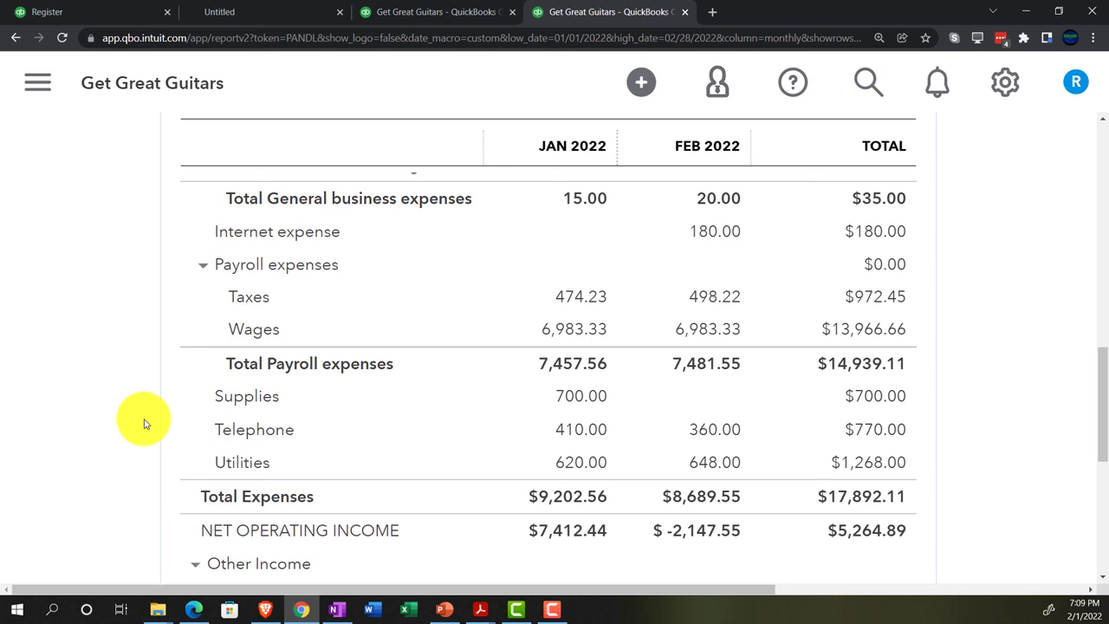
scroll(145, 423, up, 3)
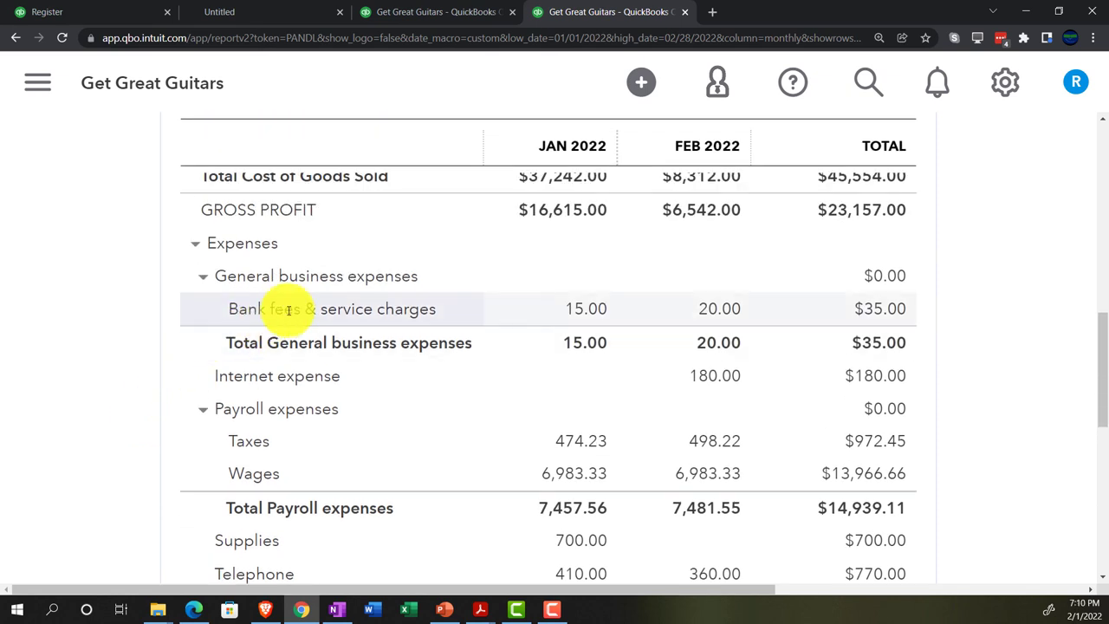
scroll(289, 310, down, 5)
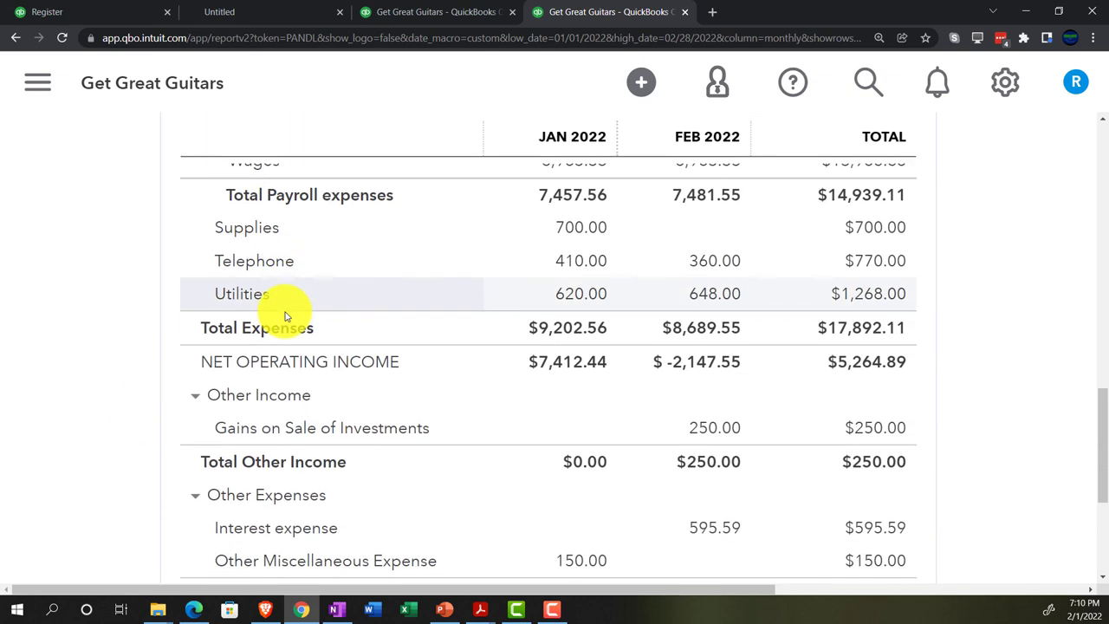
- Review the Balance Sheet report for Get Great Guitars from Cash and other assets through liabilities and equity
click(413, 13)
scroll(235, 404, down, 3)
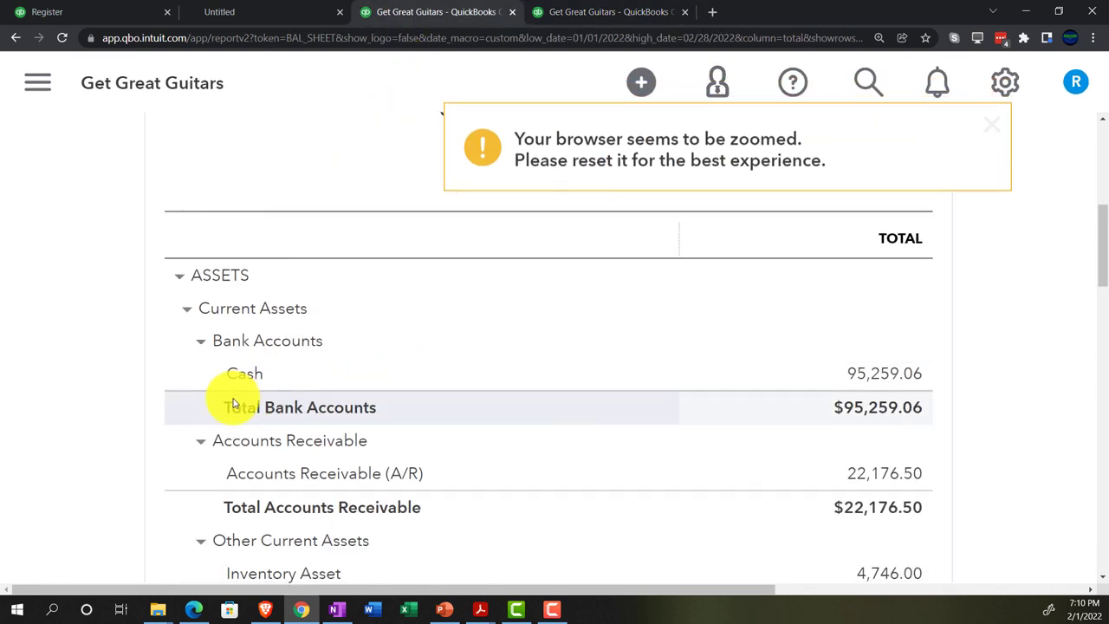
scroll(221, 403, down, 5)
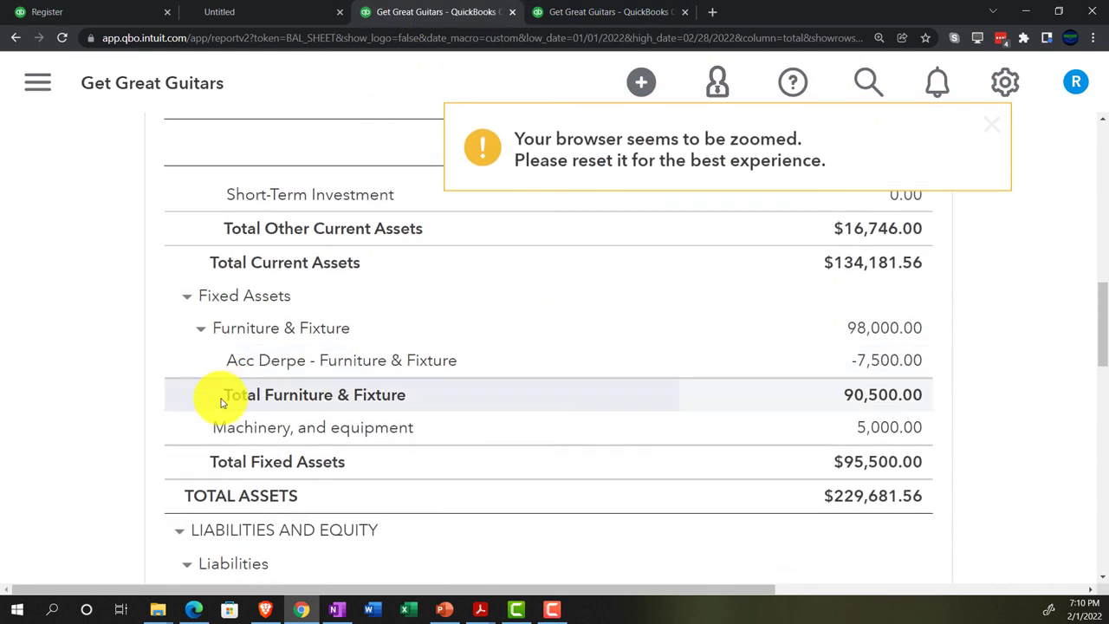
scroll(221, 401, down, 5)
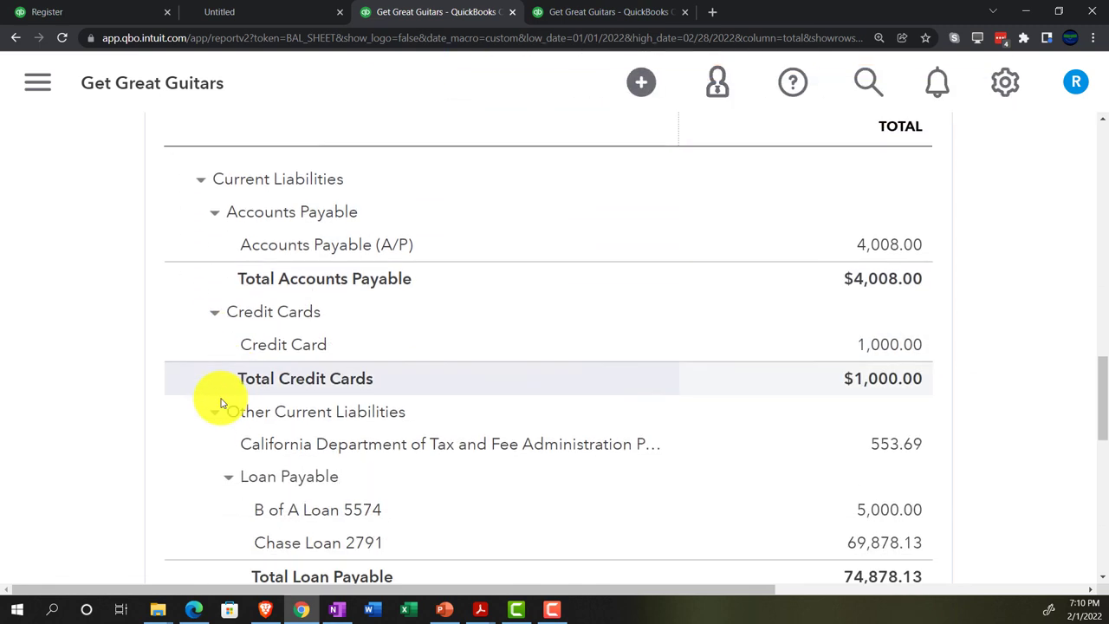
scroll(221, 403, down, 5)
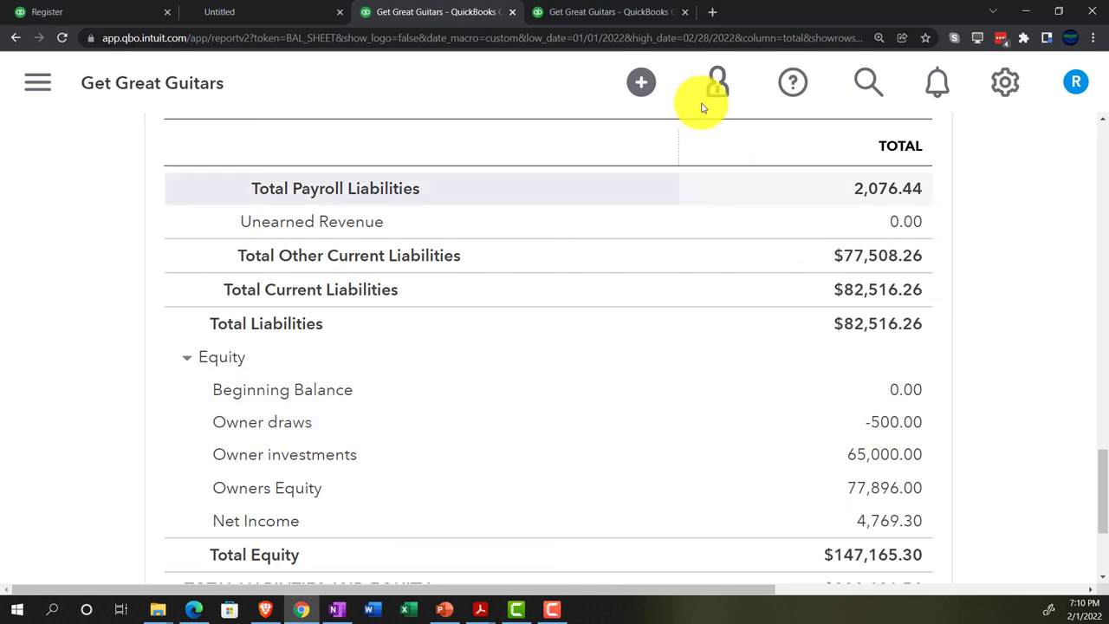
- Return to the Profit and Loss report, search the business overview reports for "trial", and open the standard Trial Balance report
click(596, 13)
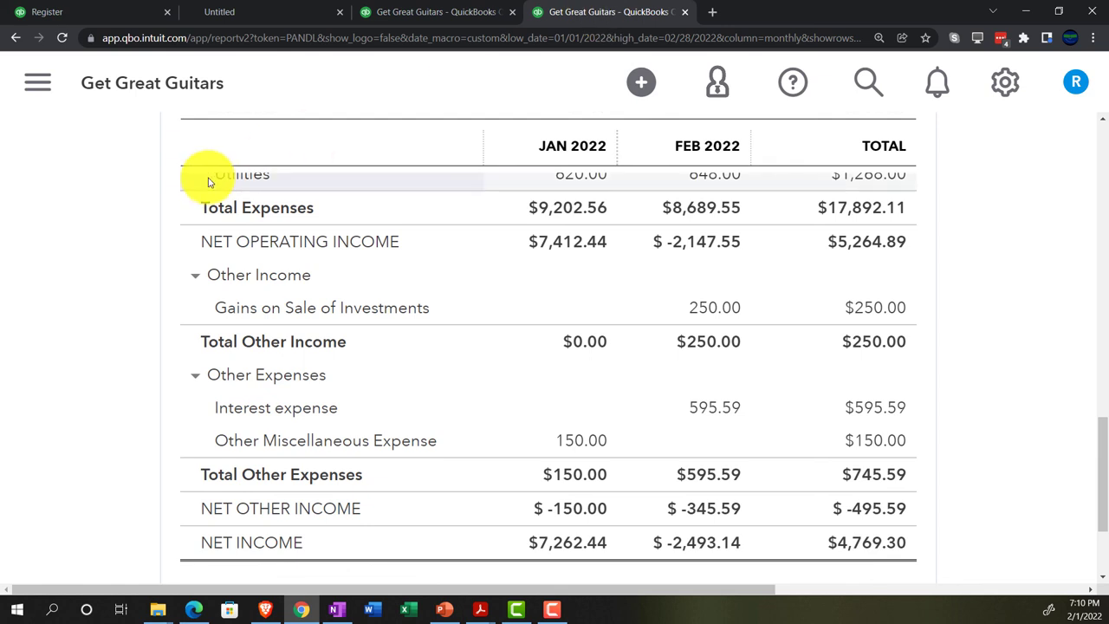
click(39, 84)
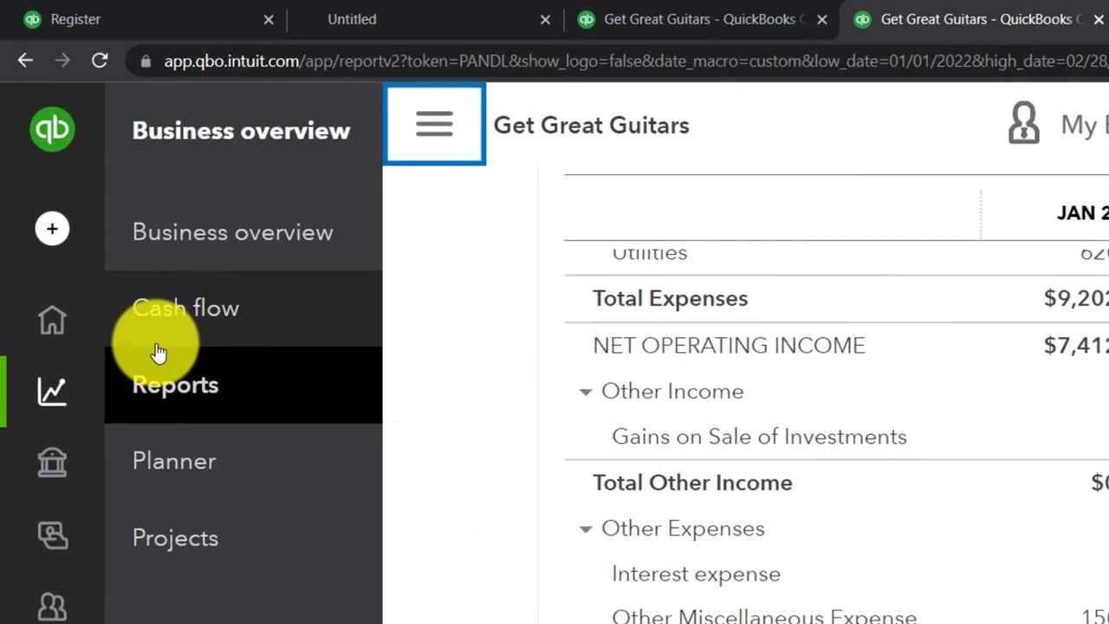
click(172, 390)
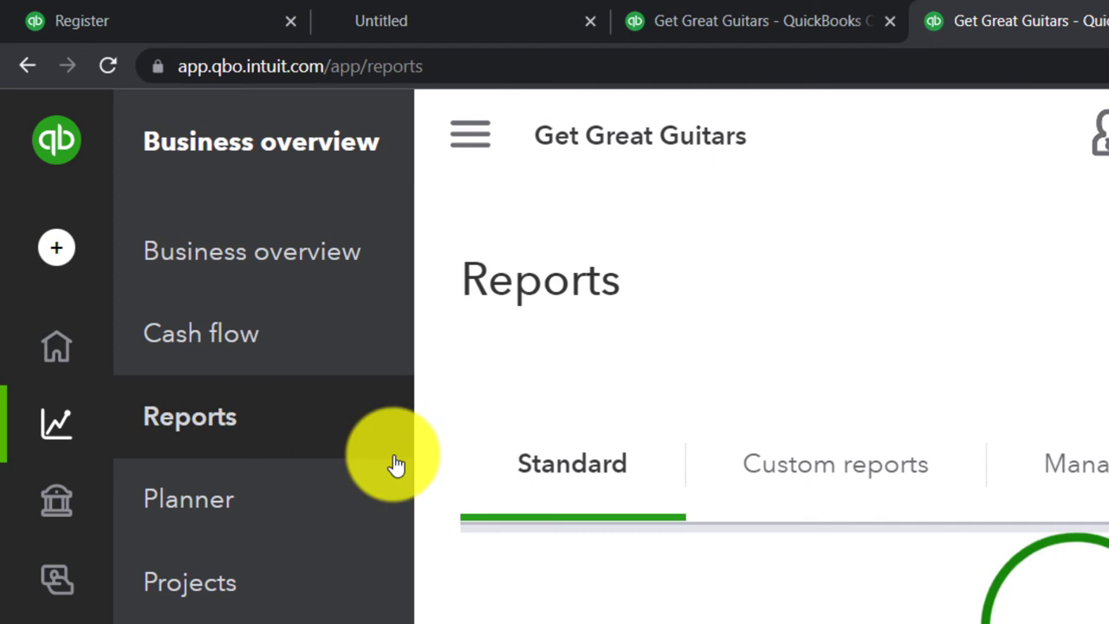
click(718, 339)
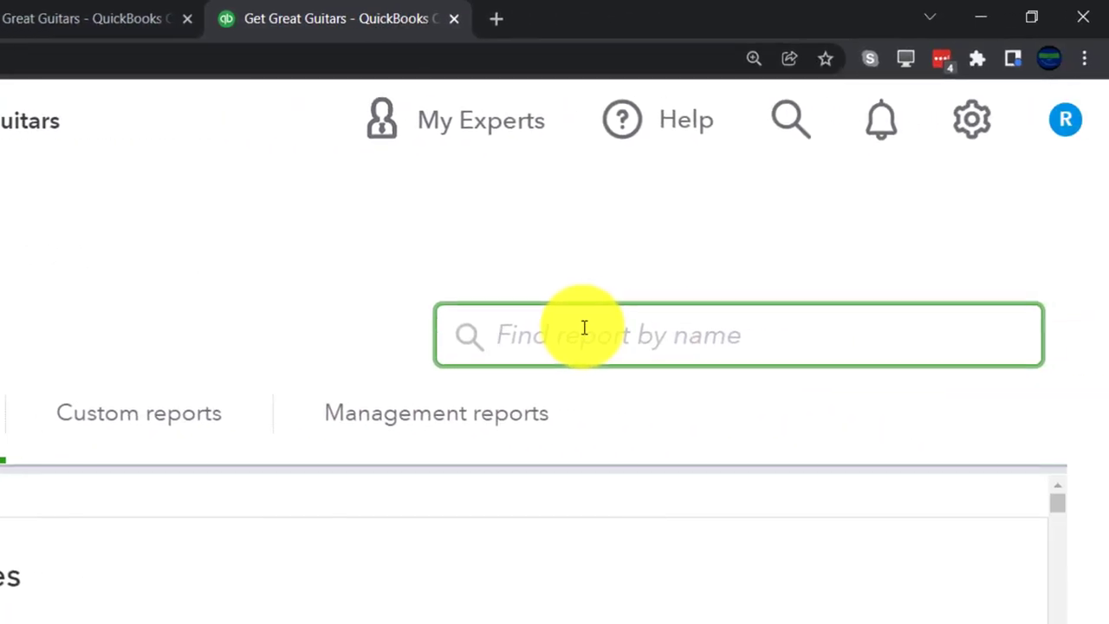
text(tria)
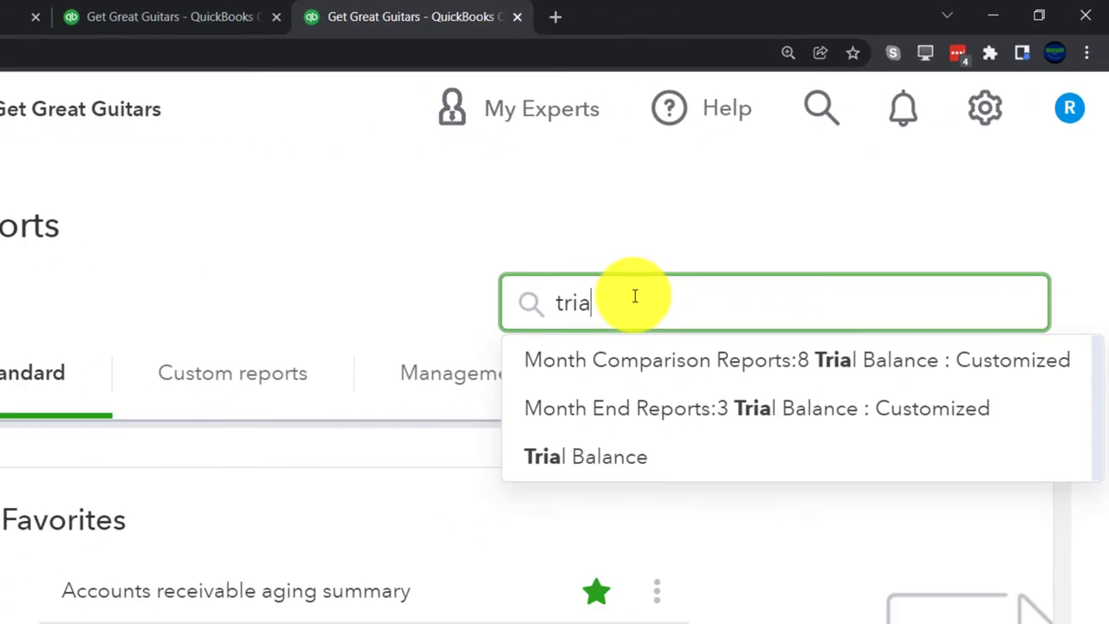
text(l)
key(Down)
key(Down)
key(Down)
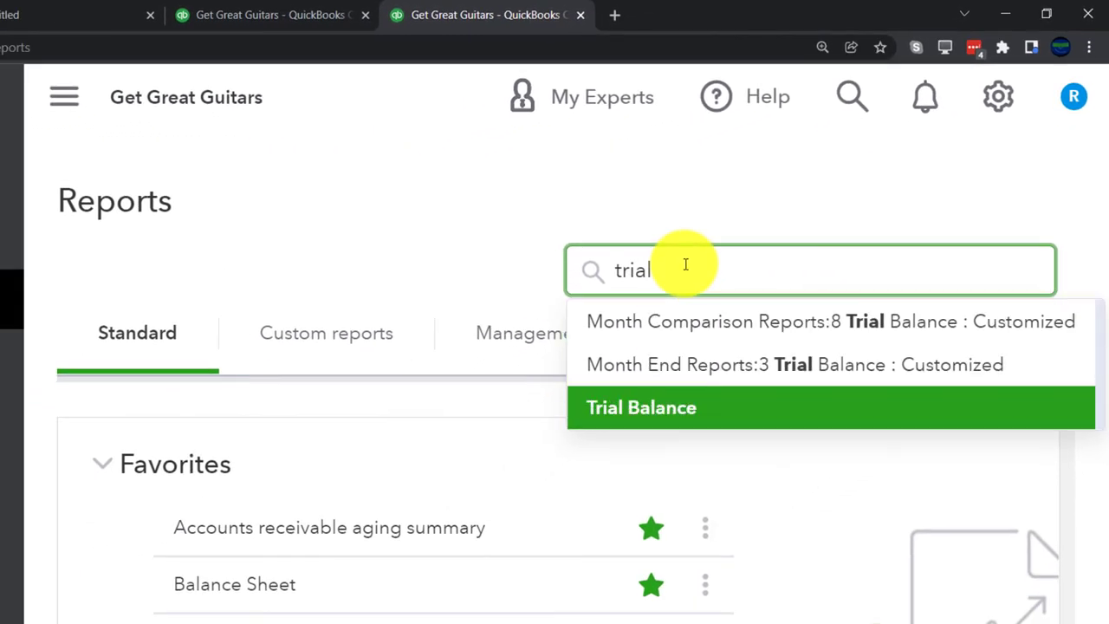
key(Return)
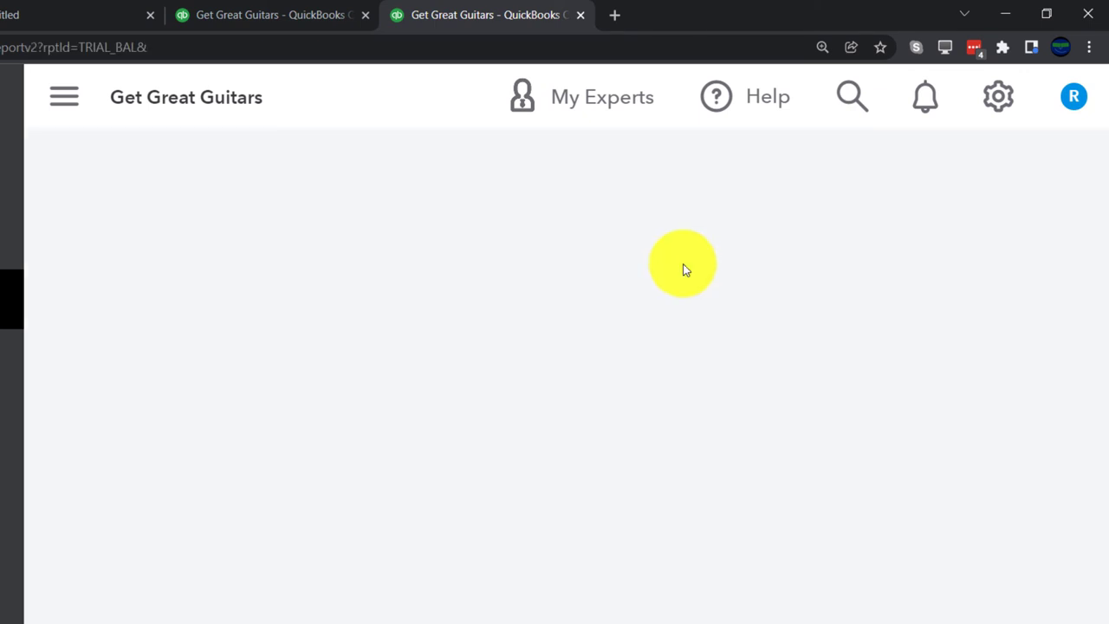
scroll(577, 185, down, 3)
click(272, 86)
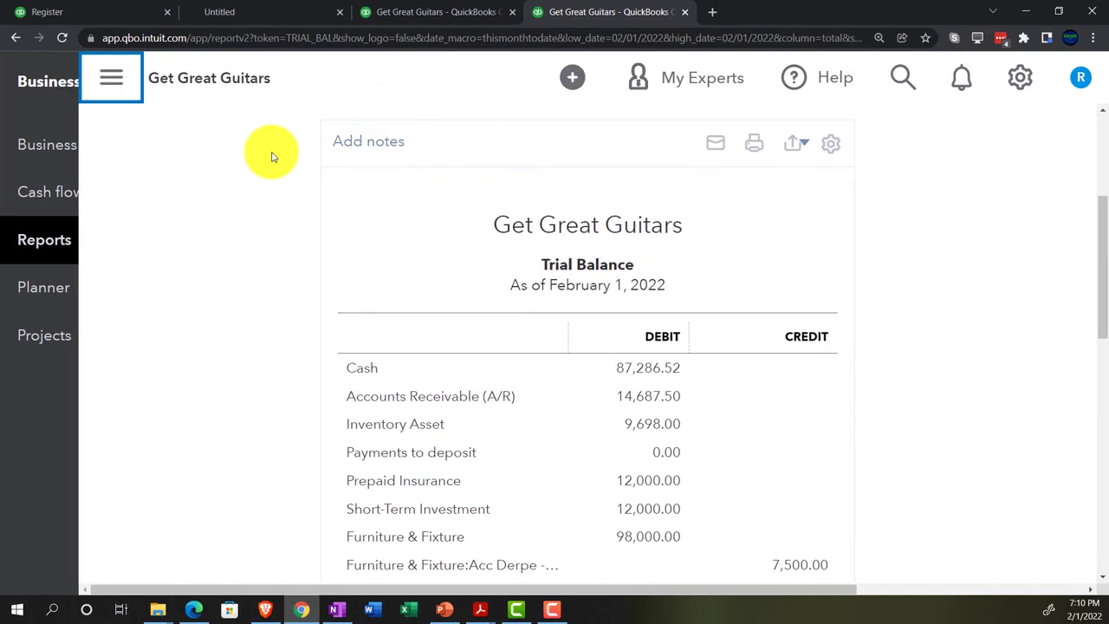
- Set the Trial Balance report period from 01/01/2022 to 12/31/2022 and run the report
scroll(278, 208, up, 3)
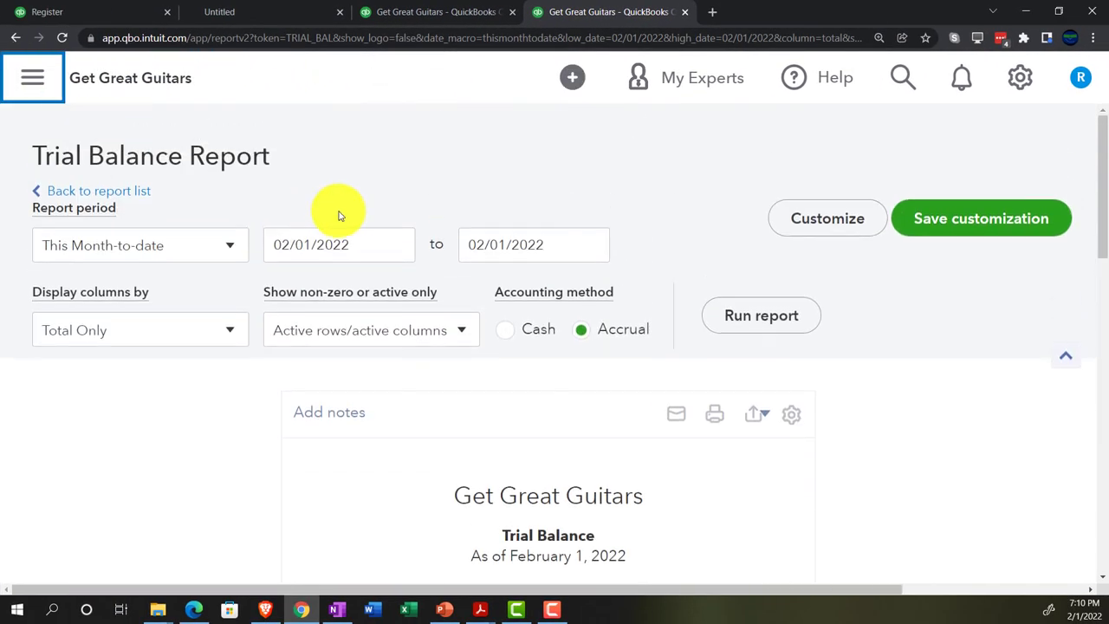
click(338, 243)
text(010122)
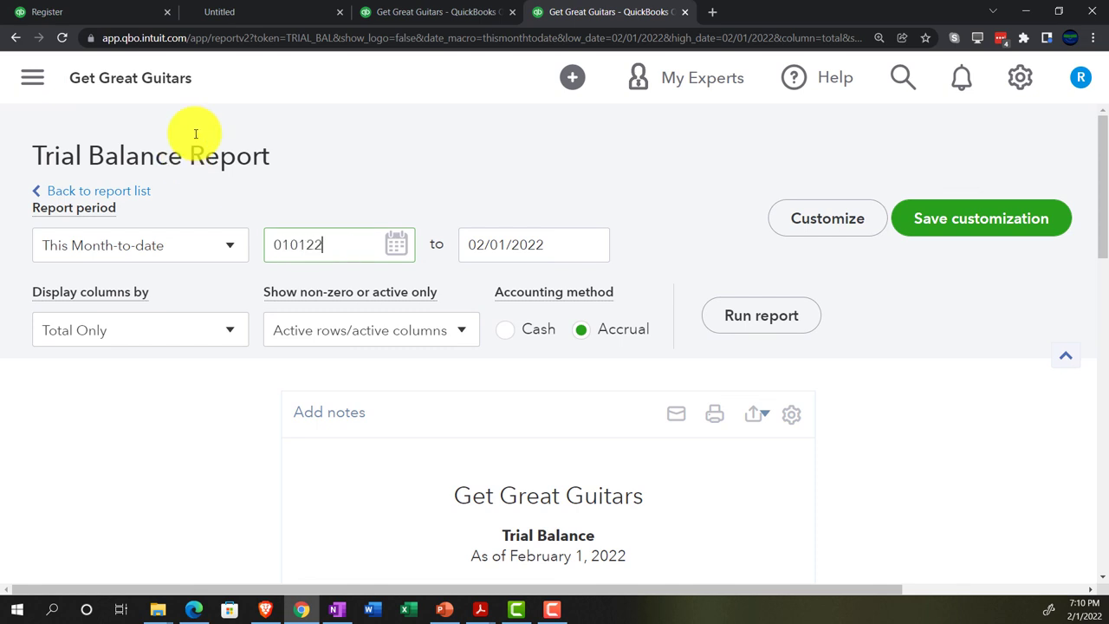
key(Tab)
text(123122)
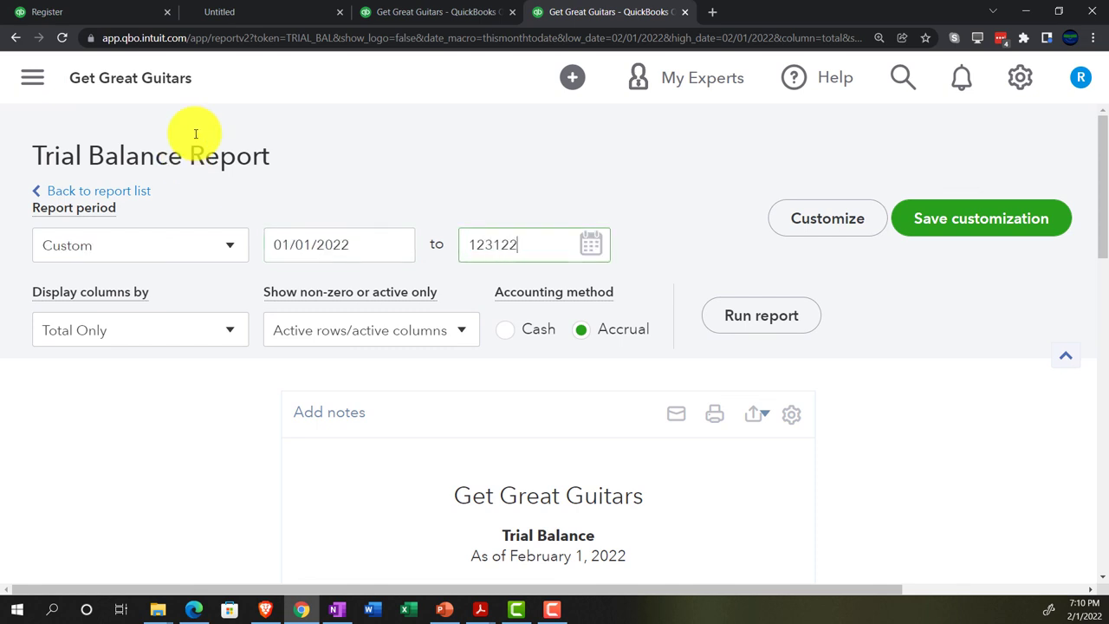
key(Tab)
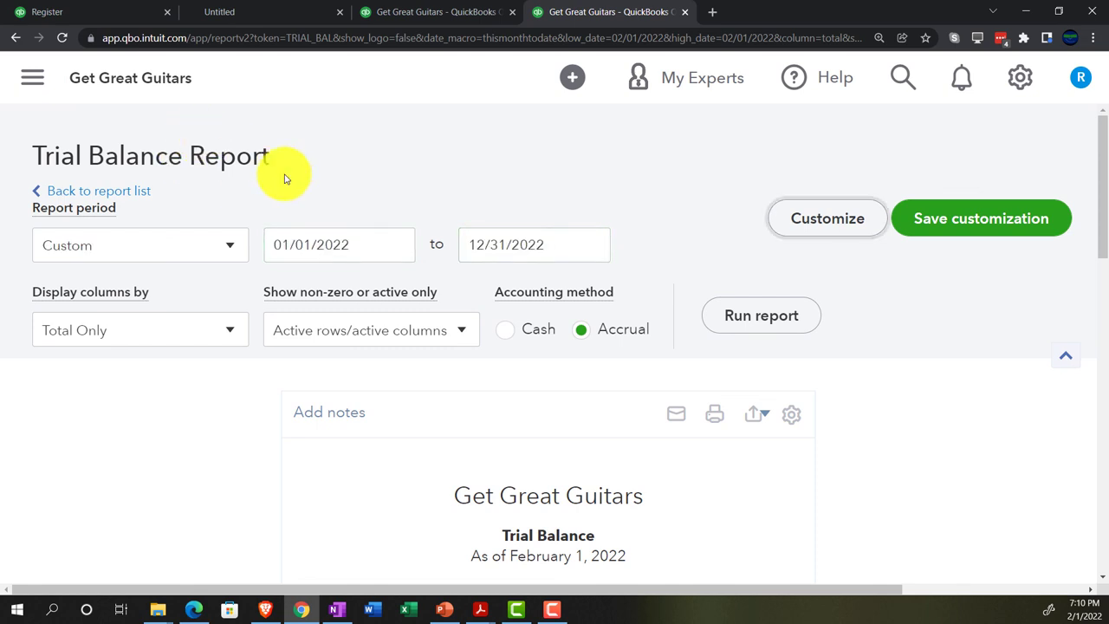
click(750, 320)
- Dismiss the browser zoom notice and examine the Trial Balance's debit and credit balances for all accounts down to the totals
scroll(231, 396, down, 3)
key(ctrl+plus)
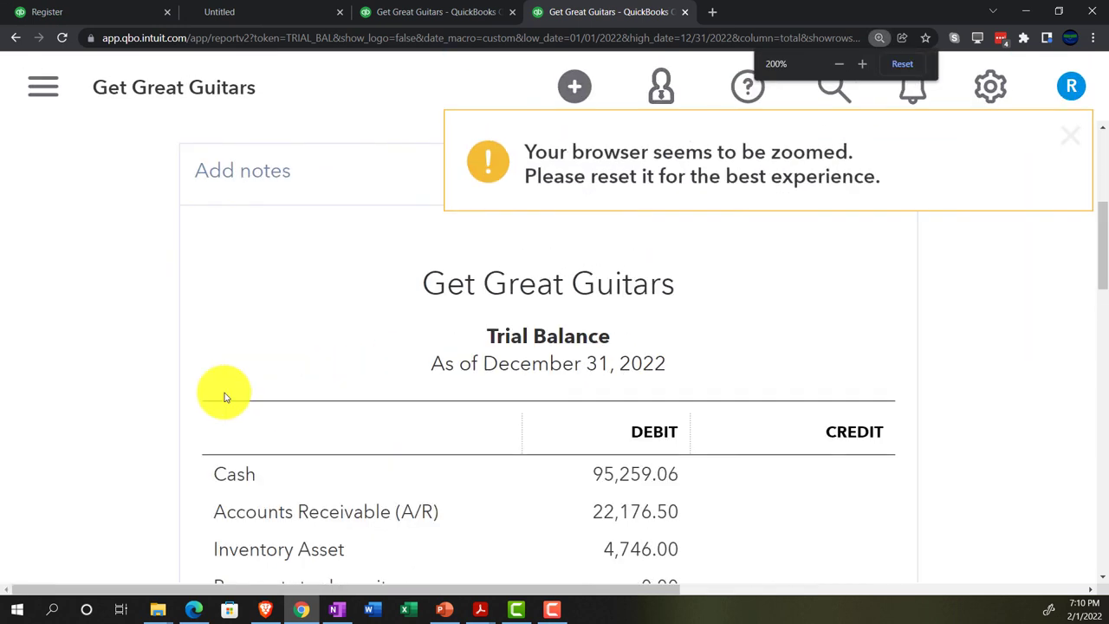
click(1073, 131)
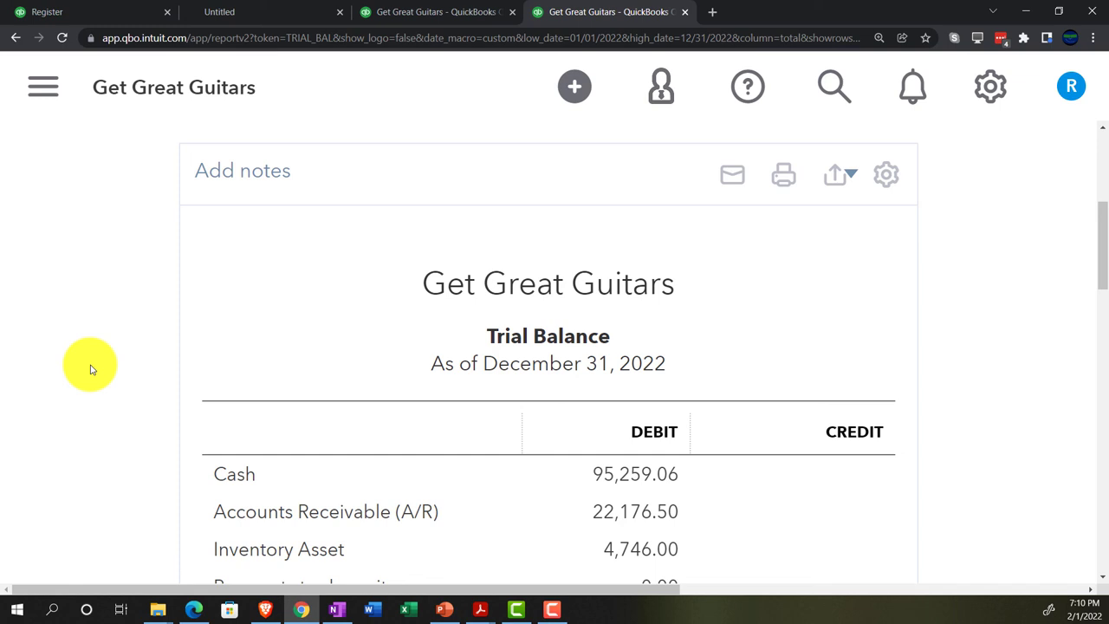
scroll(90, 369, down, 1)
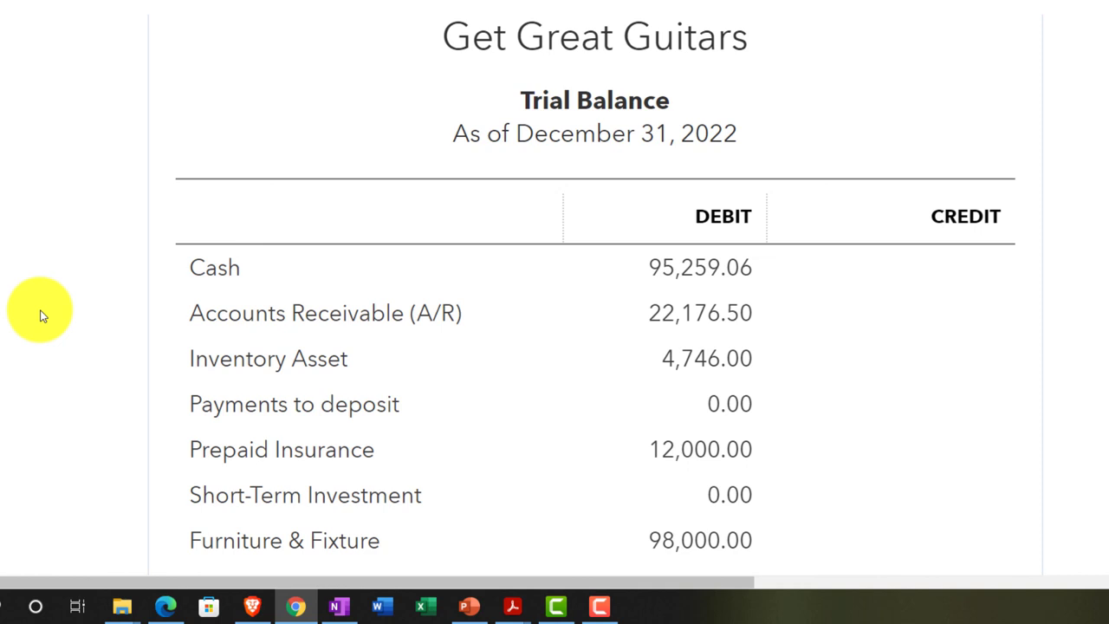
scroll(40, 316, down, 1)
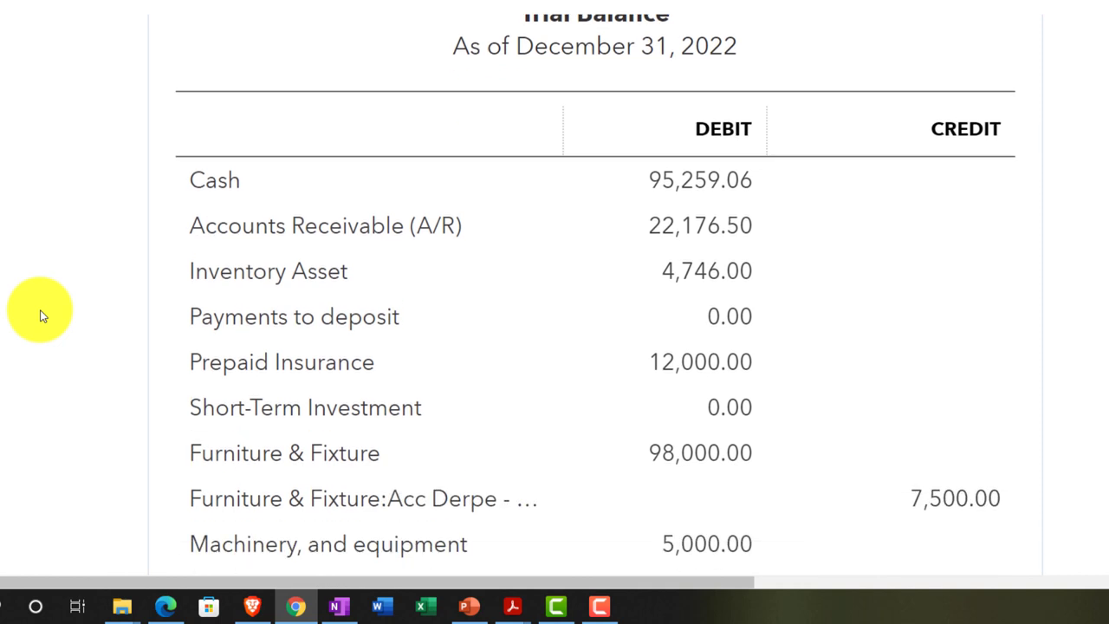
scroll(40, 315, down, 2)
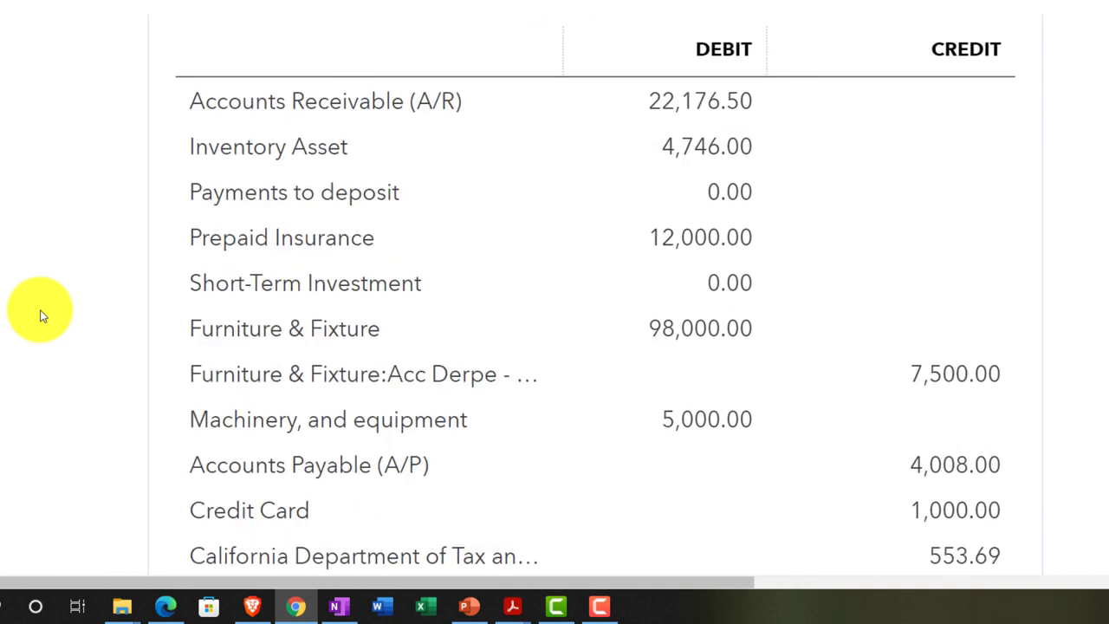
scroll(40, 315, down, 1)
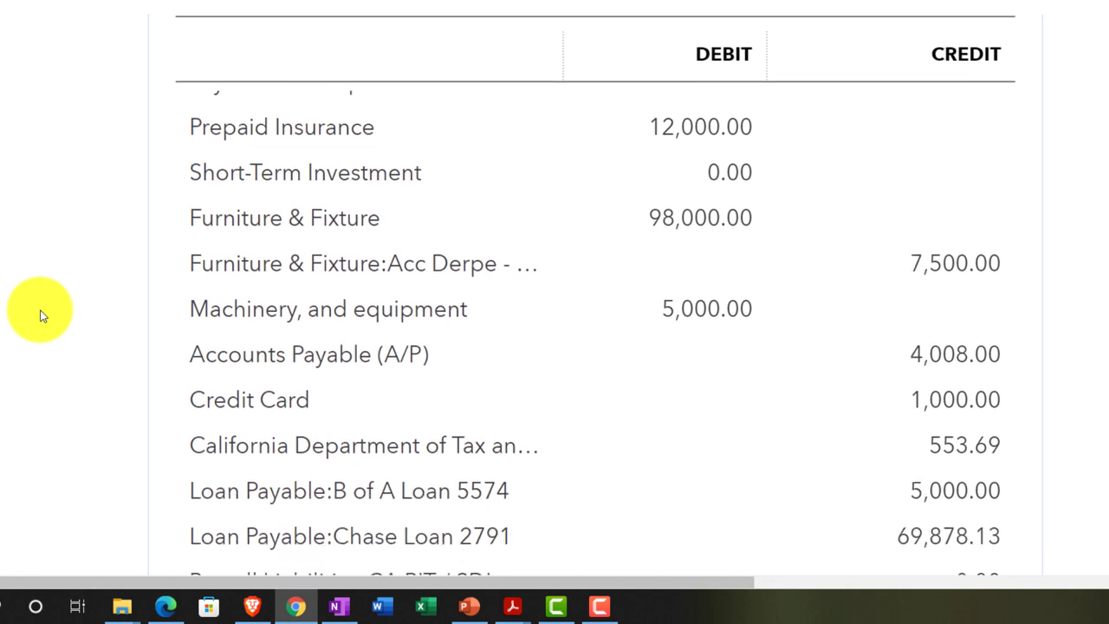
scroll(40, 315, down, 1)
scroll(40, 316, down, 1)
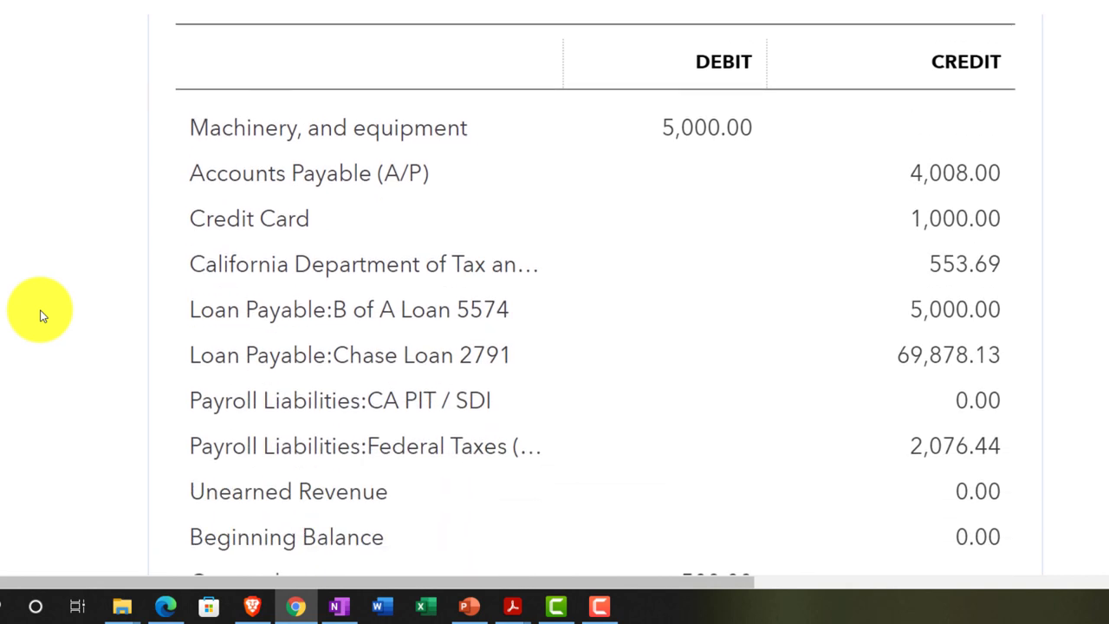
scroll(40, 315, down, 1)
scroll(40, 315, down, 1)
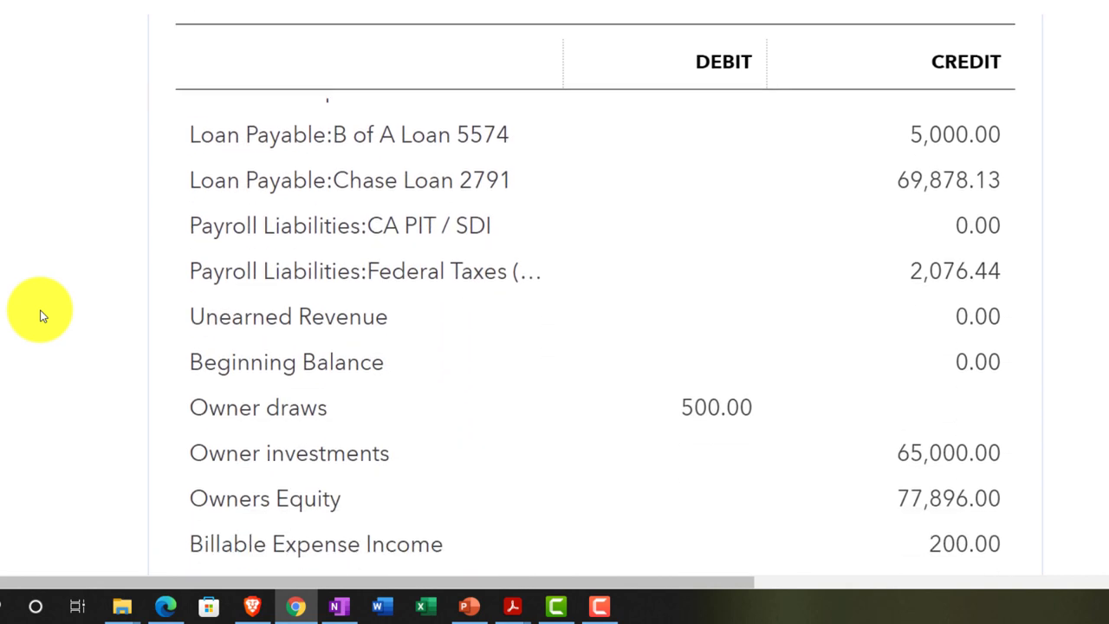
scroll(40, 315, down, 2)
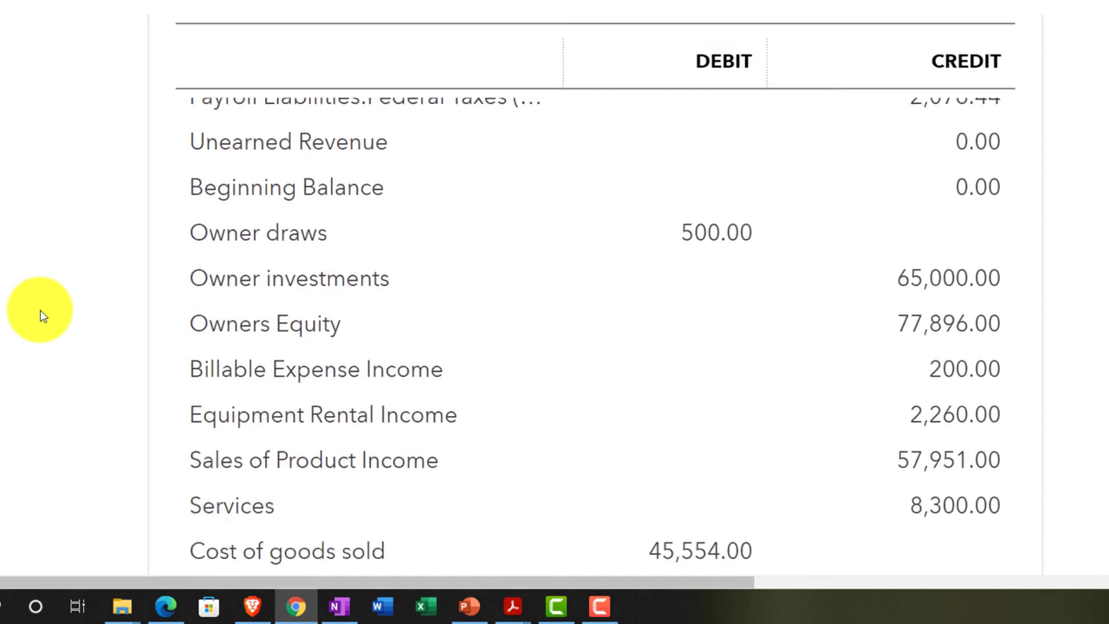
scroll(40, 315, down, 1)
scroll(40, 315, down, 4)
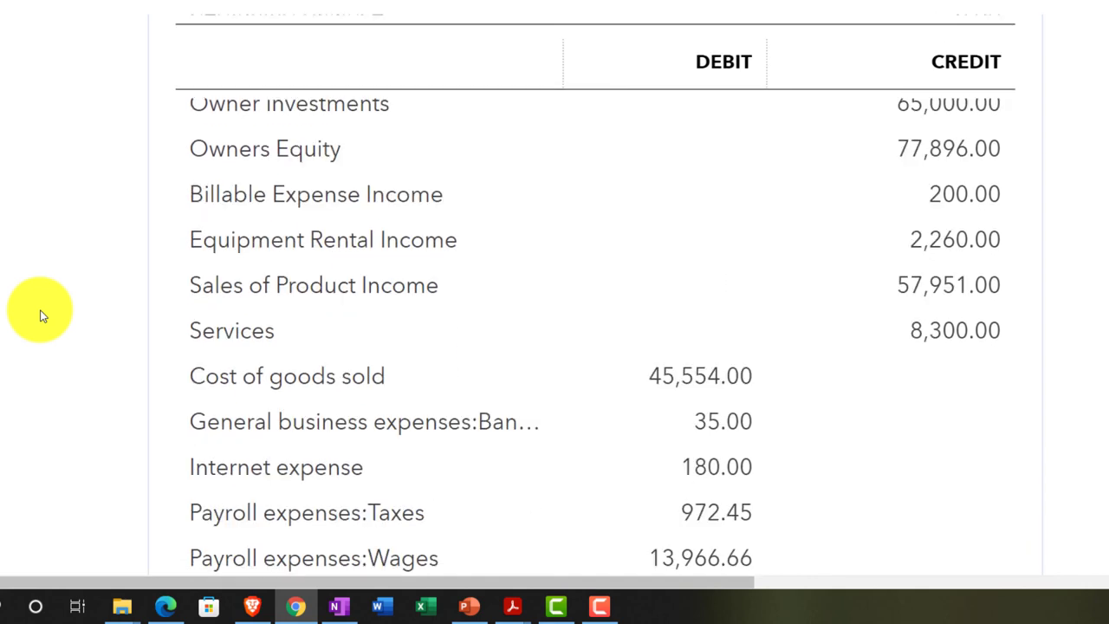
scroll(40, 315, down, 1)
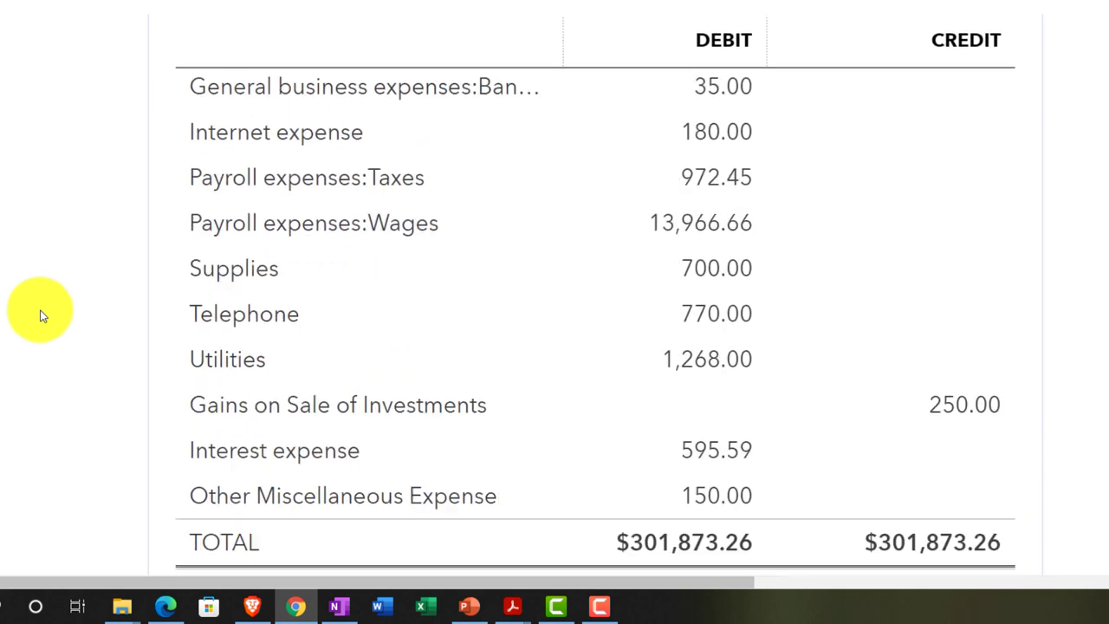
scroll(40, 315, down, 1)
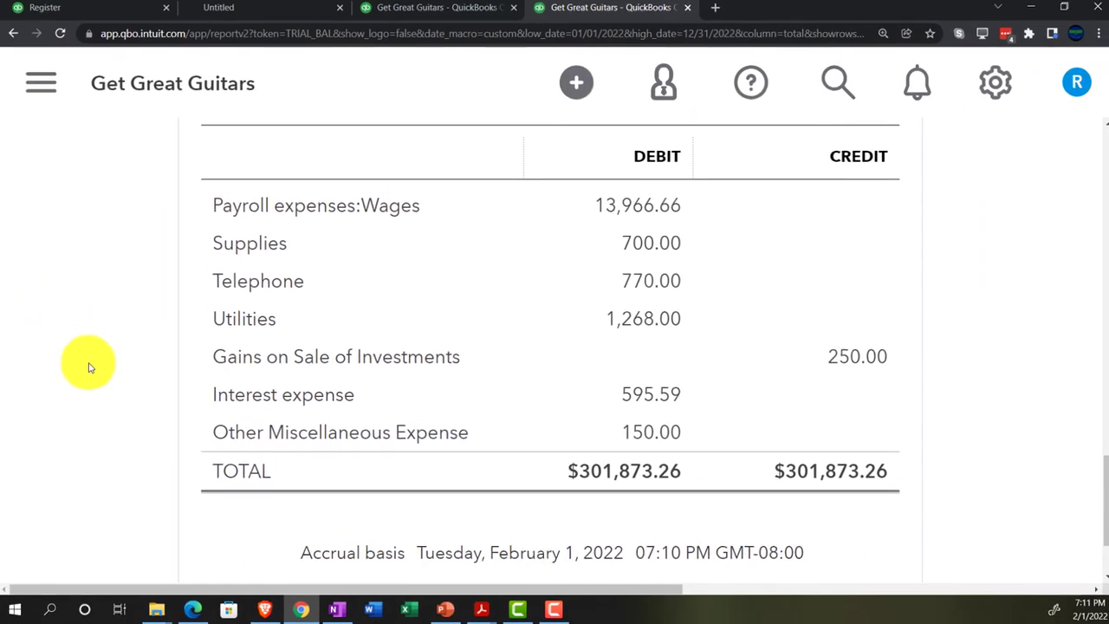